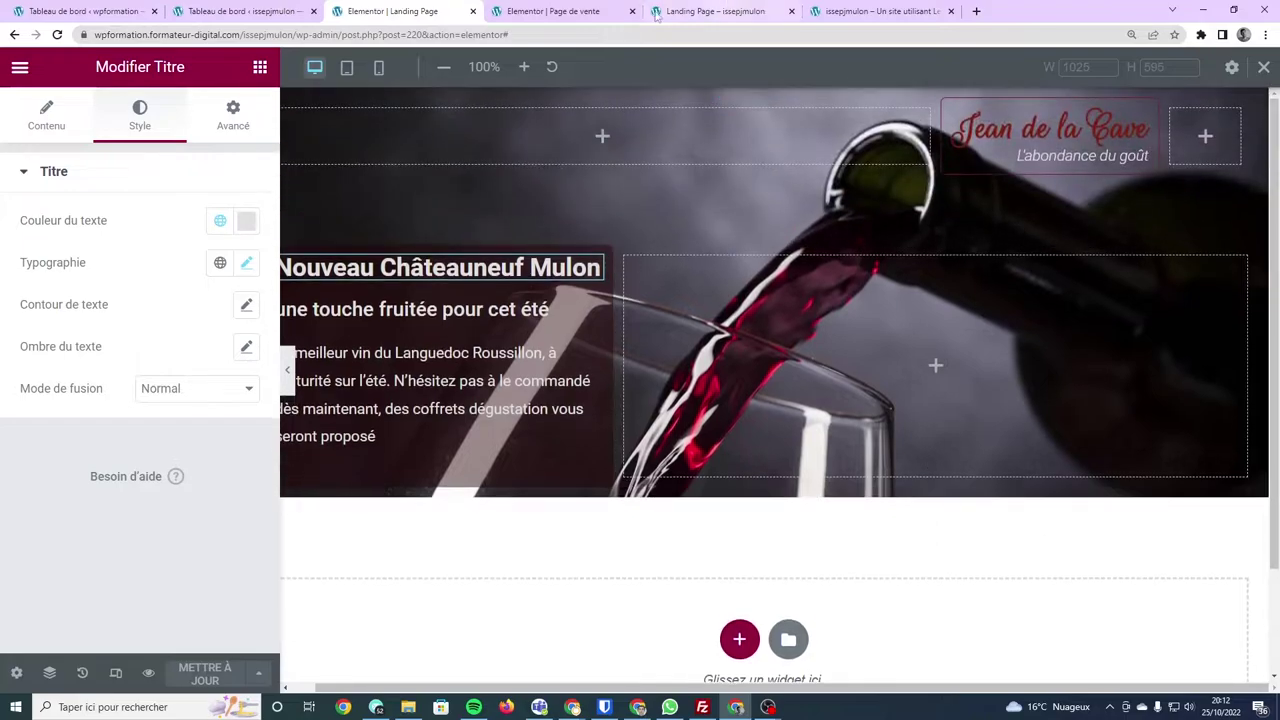
# - Review the three-card team section on the reference page
pyautogui.click(697, 11)
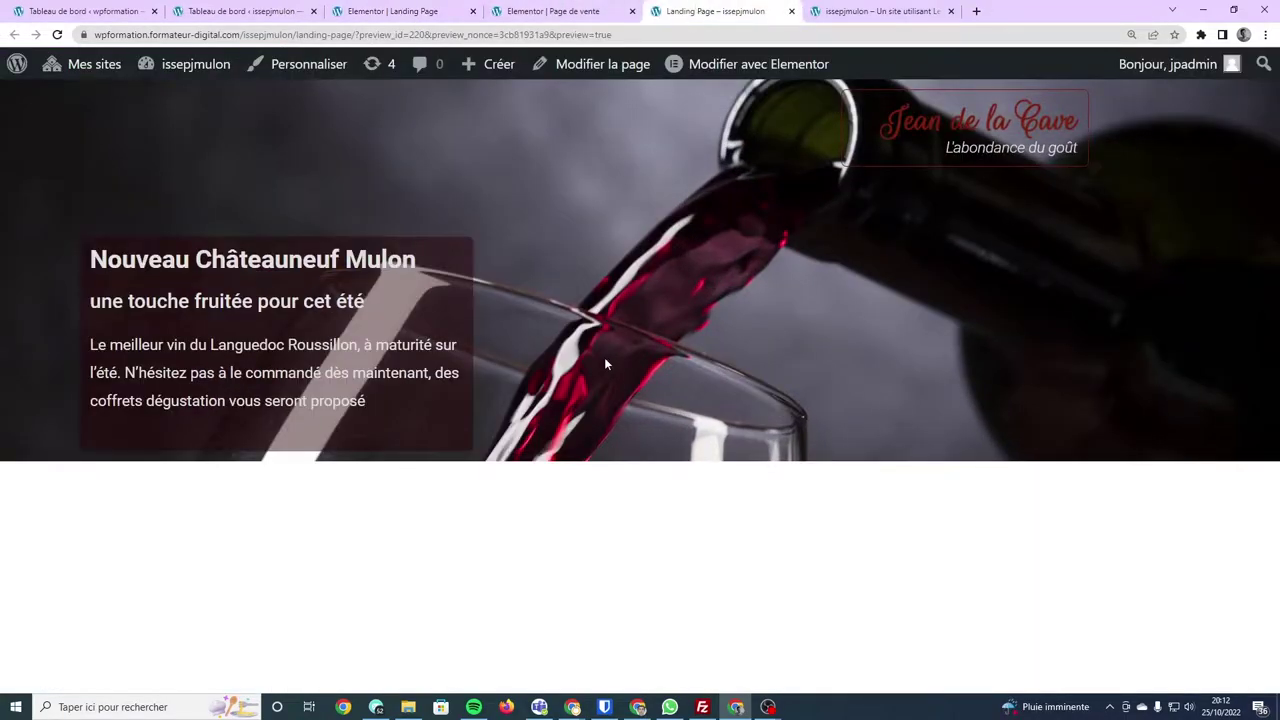
pyautogui.click(875, 11)
pyautogui.scroll(-3, 449, 603)
pyautogui.scroll(-5, 477, 552)
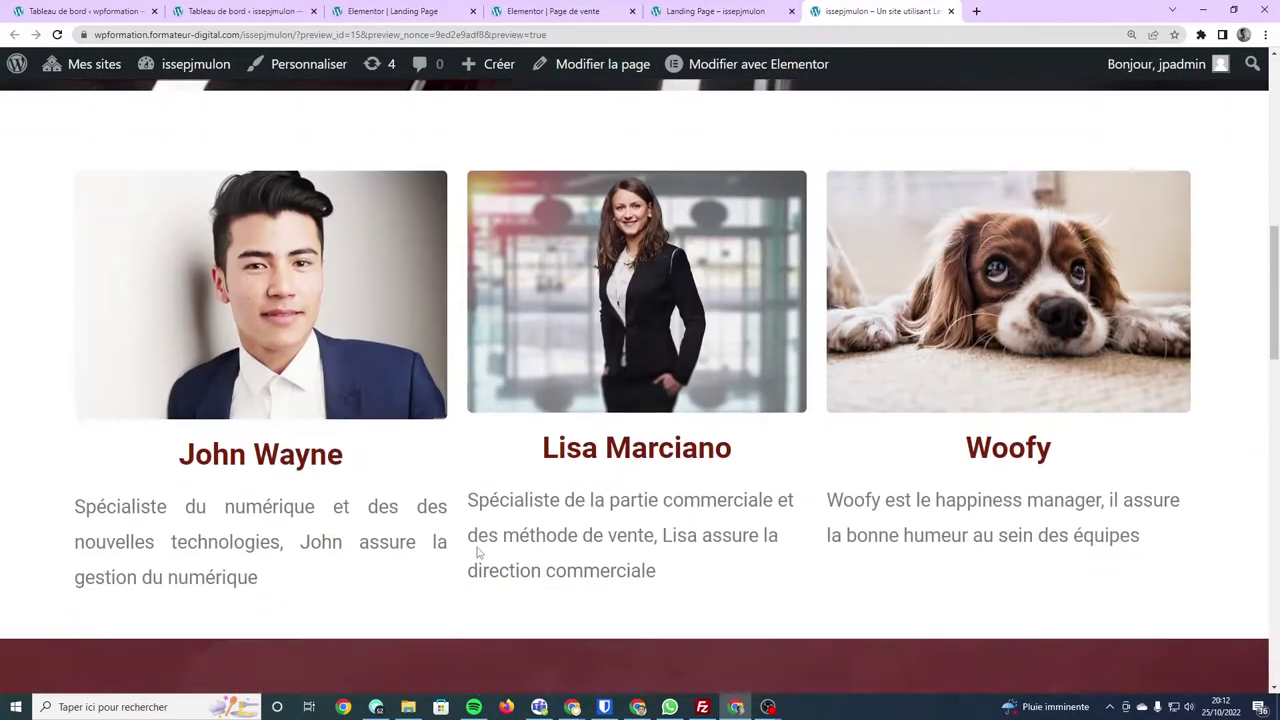
pyautogui.scroll(-1, 463, 523)
pyautogui.scroll(1, 463, 523)
pyautogui.moveTo(55, 272); pyautogui.dragTo(1178, 268)
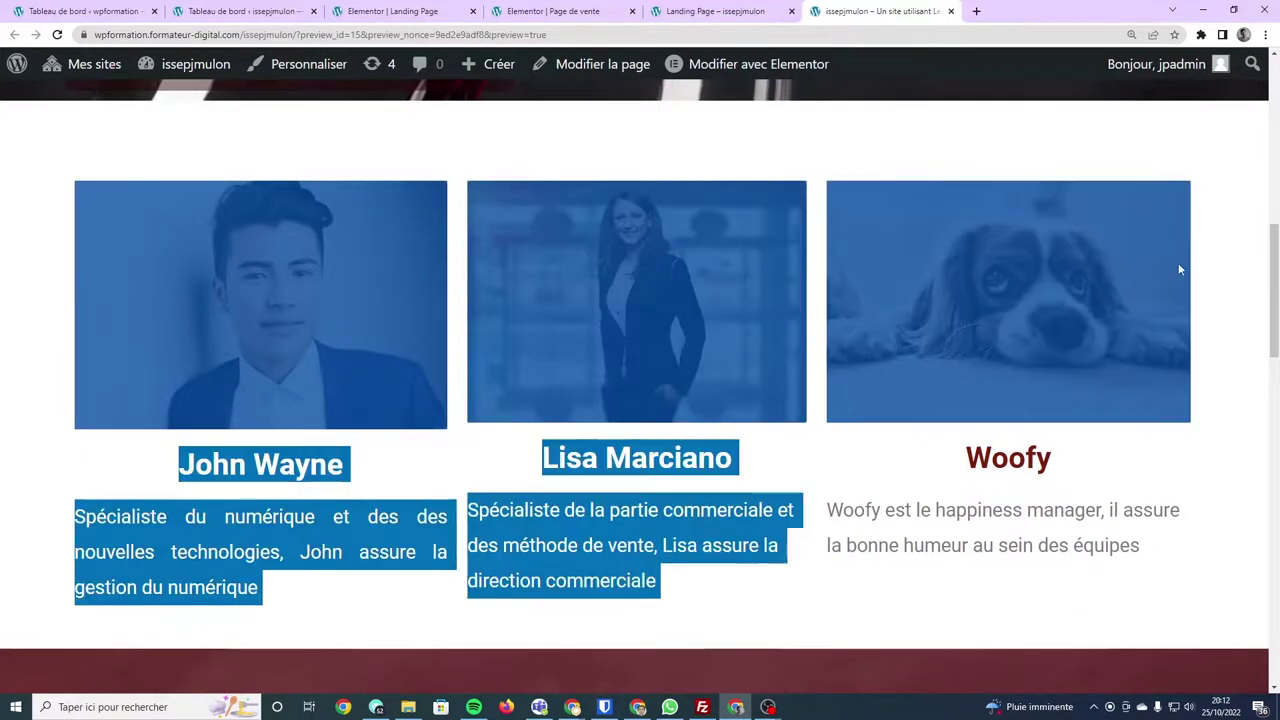
pyautogui.click(70, 287)
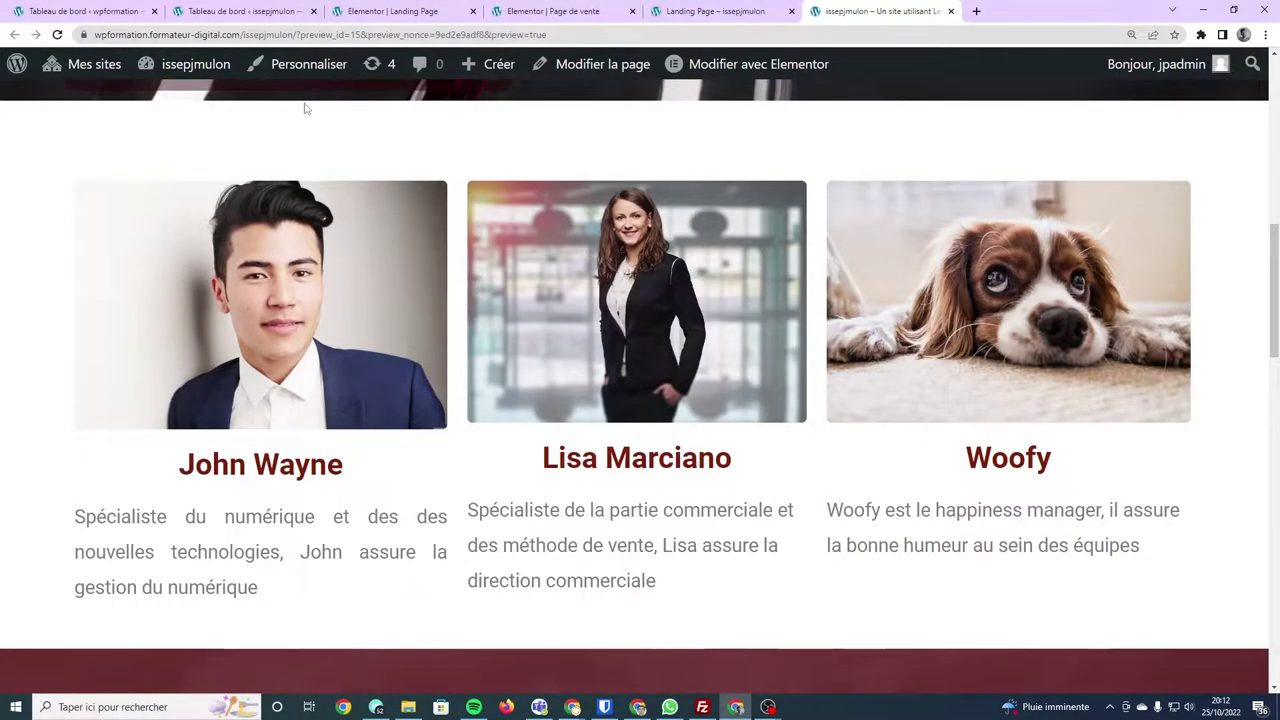
# - Add a three-column section below the wine hero and show the widget list
pyautogui.hotkey('ctrl', '3')
pyautogui.scroll(-1, 700, 640)
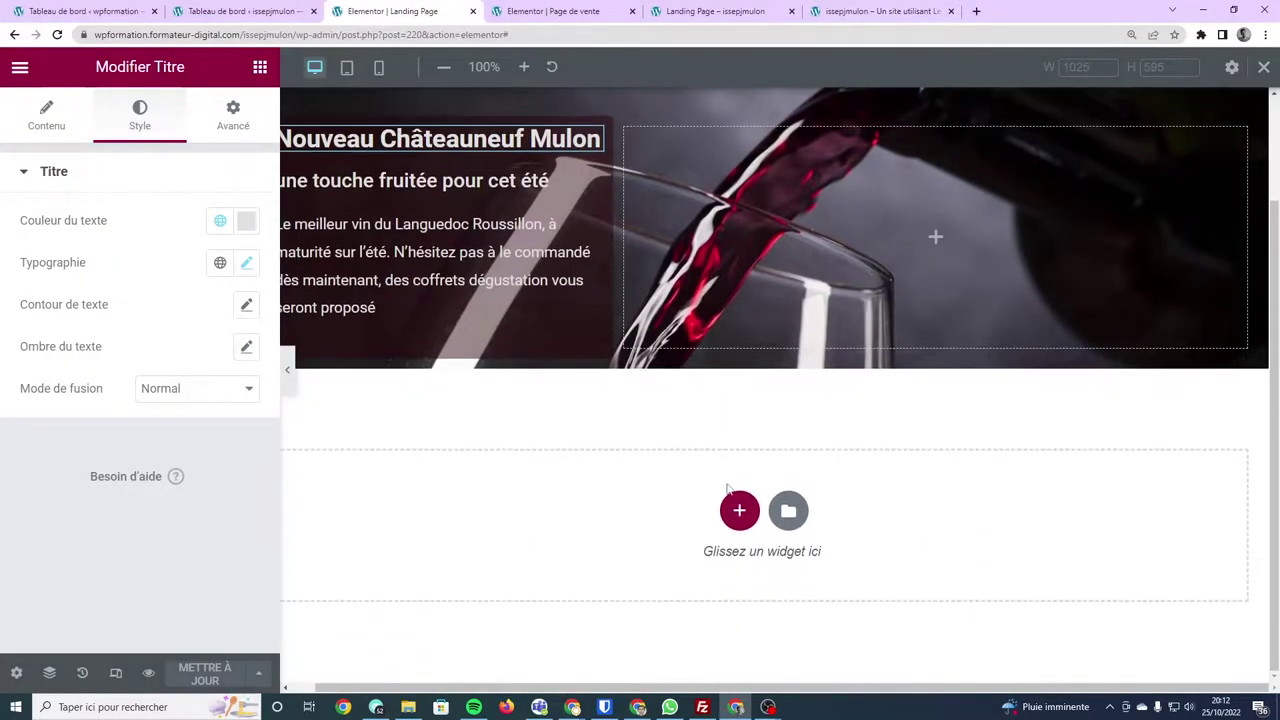
pyautogui.click(737, 514)
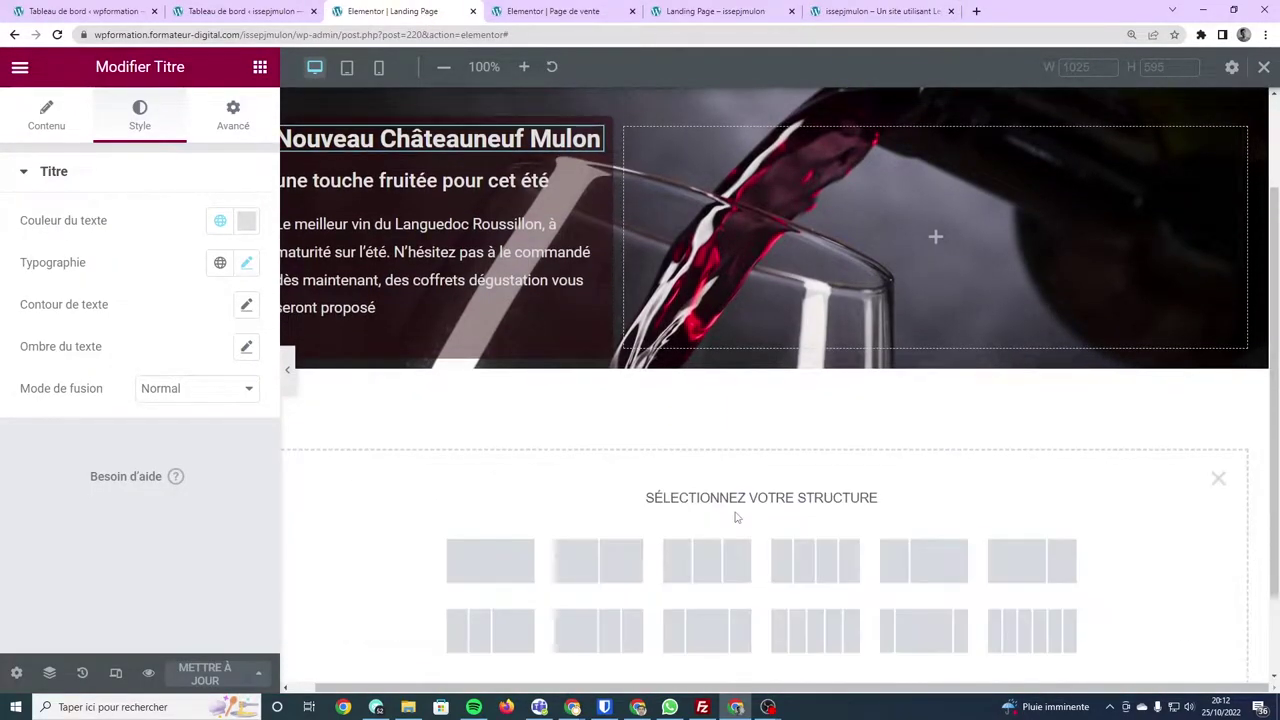
pyautogui.scroll(-1, 587, 489)
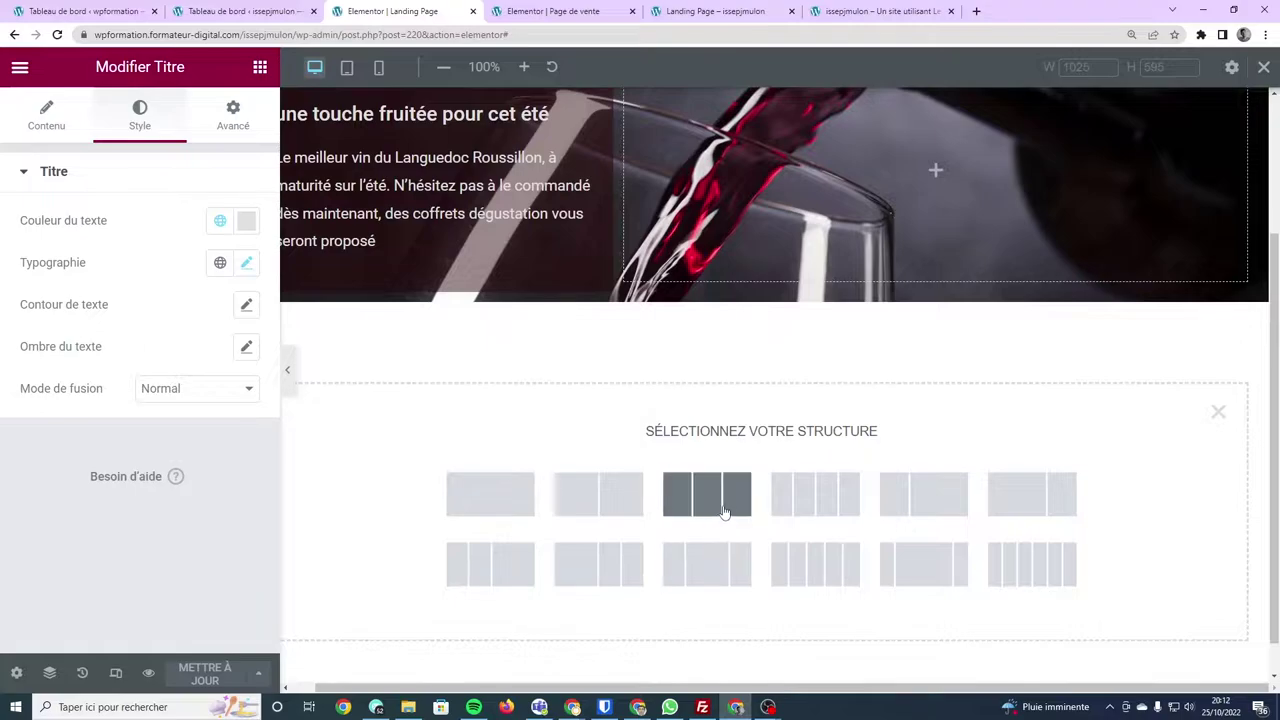
pyautogui.click(725, 508)
pyautogui.click(259, 66)
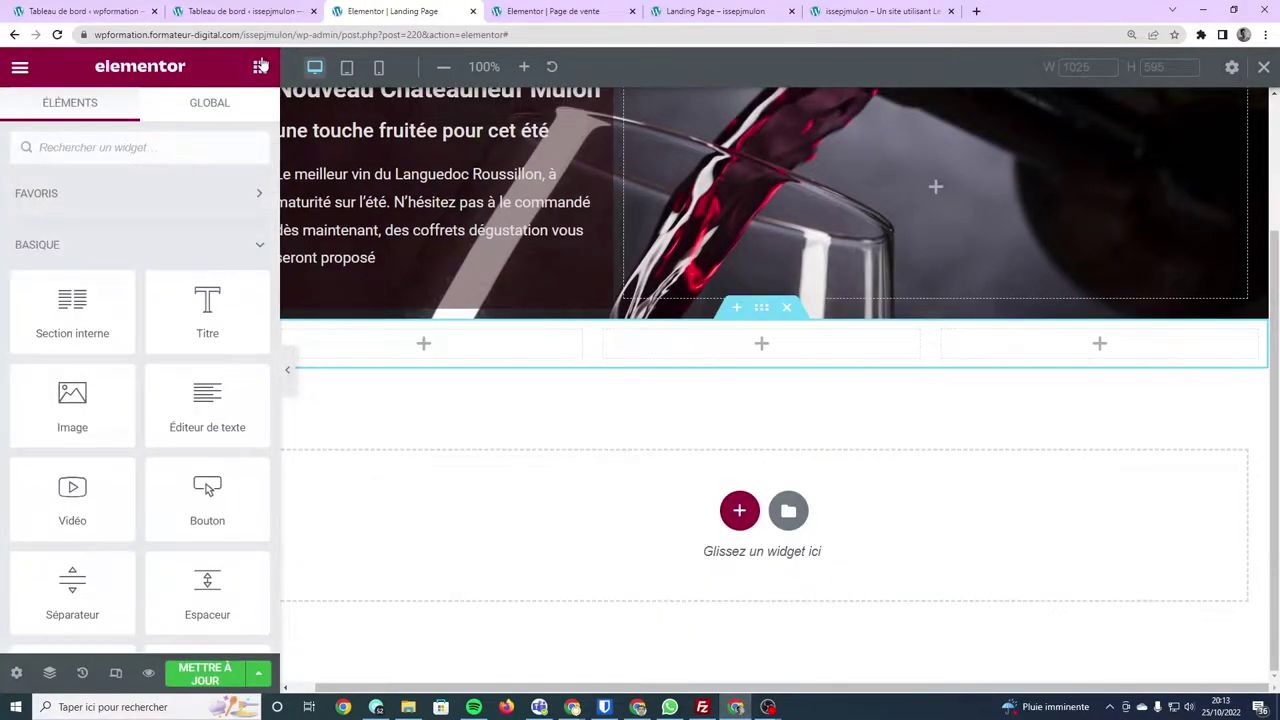
pyautogui.scroll(2, 790, 384)
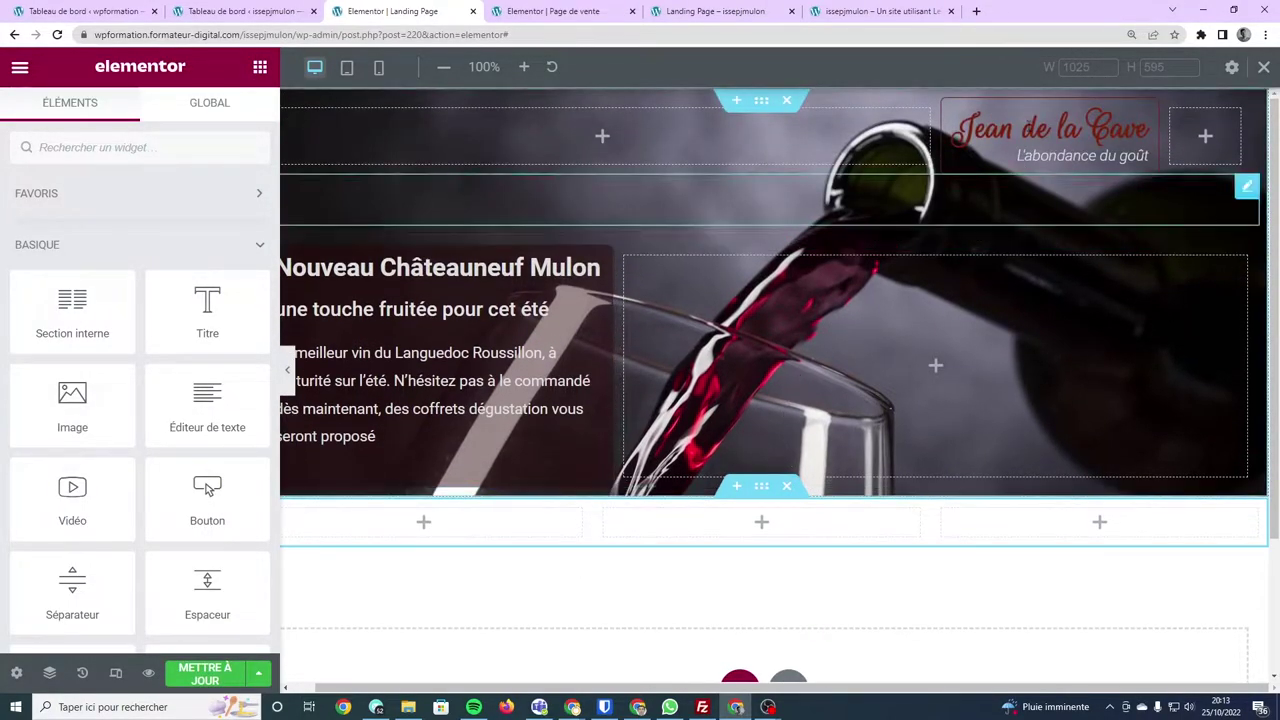
pyautogui.click(848, 12)
# - Check John Wayne's heading and description on the reference page, then place an Image widget in column one
pyautogui.click(385, 12)
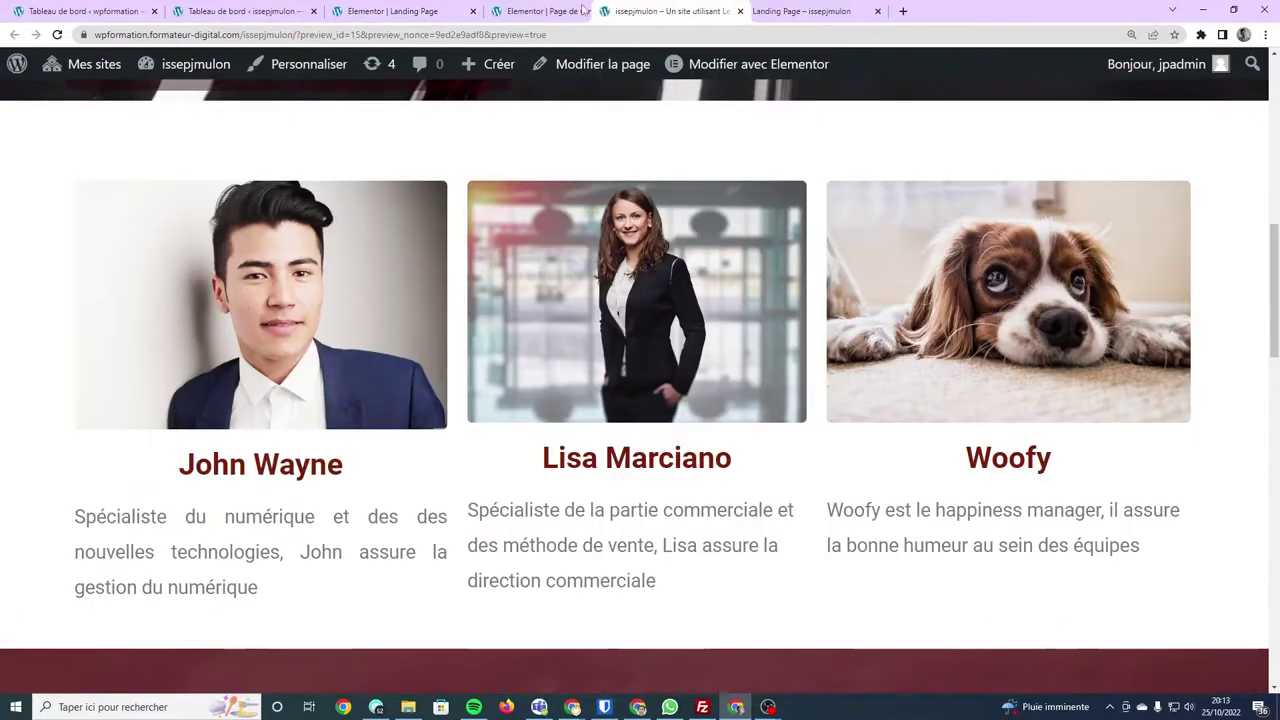
pyautogui.moveTo(880, 11); pyautogui.dragTo(560, 11)
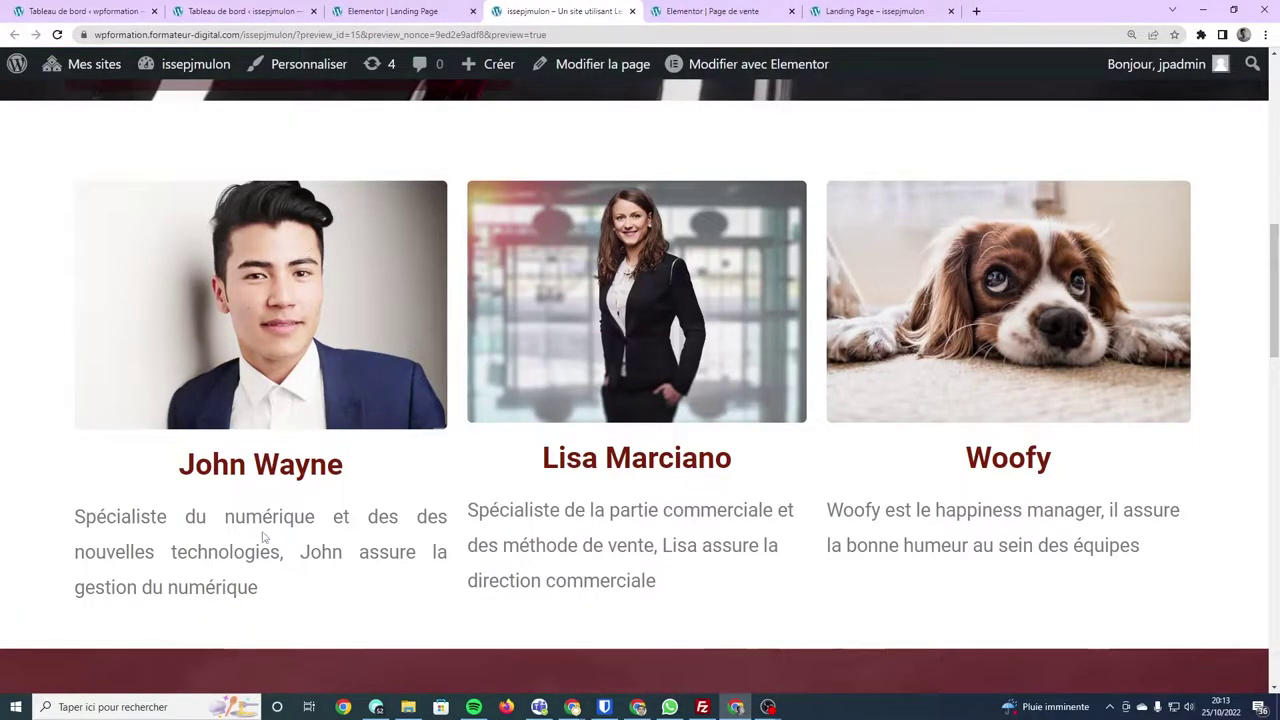
pyautogui.moveTo(180, 464); pyautogui.dragTo(344, 464)
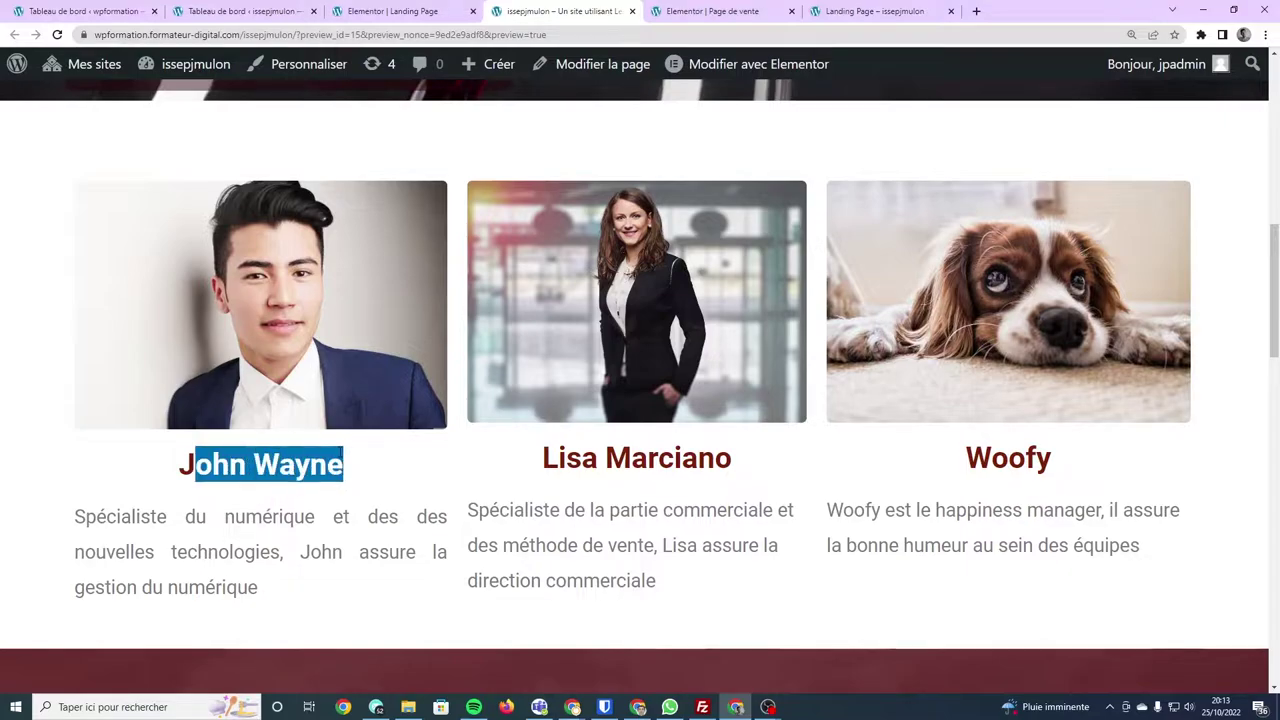
pyautogui.click(270, 540)
pyautogui.moveTo(86, 520); pyautogui.dragTo(258, 588)
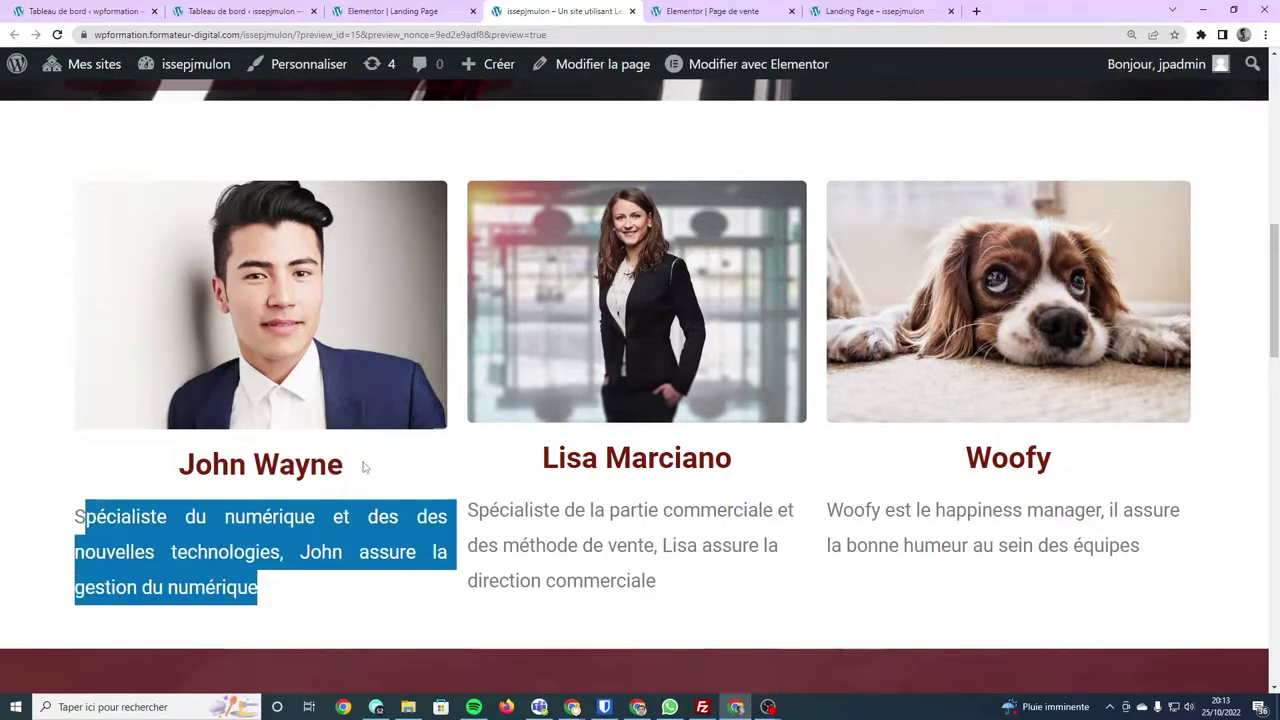
pyautogui.click(380, 16)
pyautogui.moveTo(60, 405); pyautogui.dragTo(448, 531)
# - Insert the young man's portrait from the media library into the image block
pyautogui.scroll(-3, 394, 597)
pyautogui.scroll(2, 370, 479)
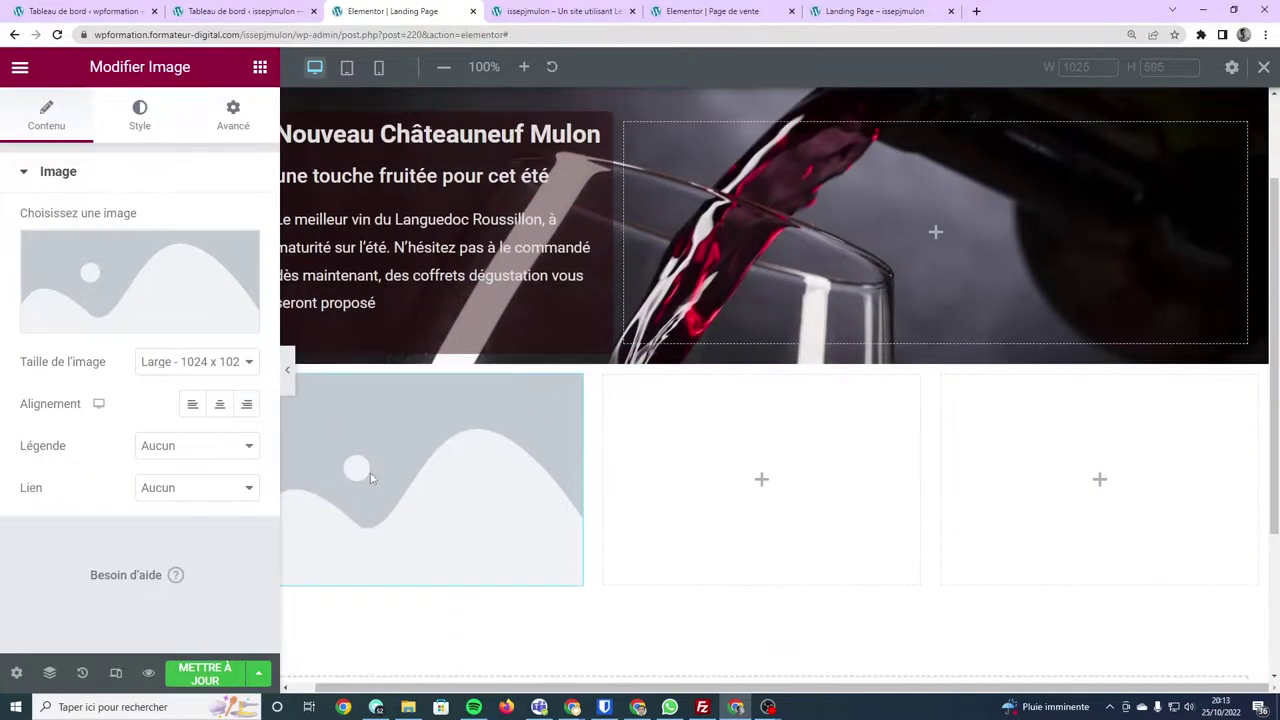
pyautogui.click(140, 290)
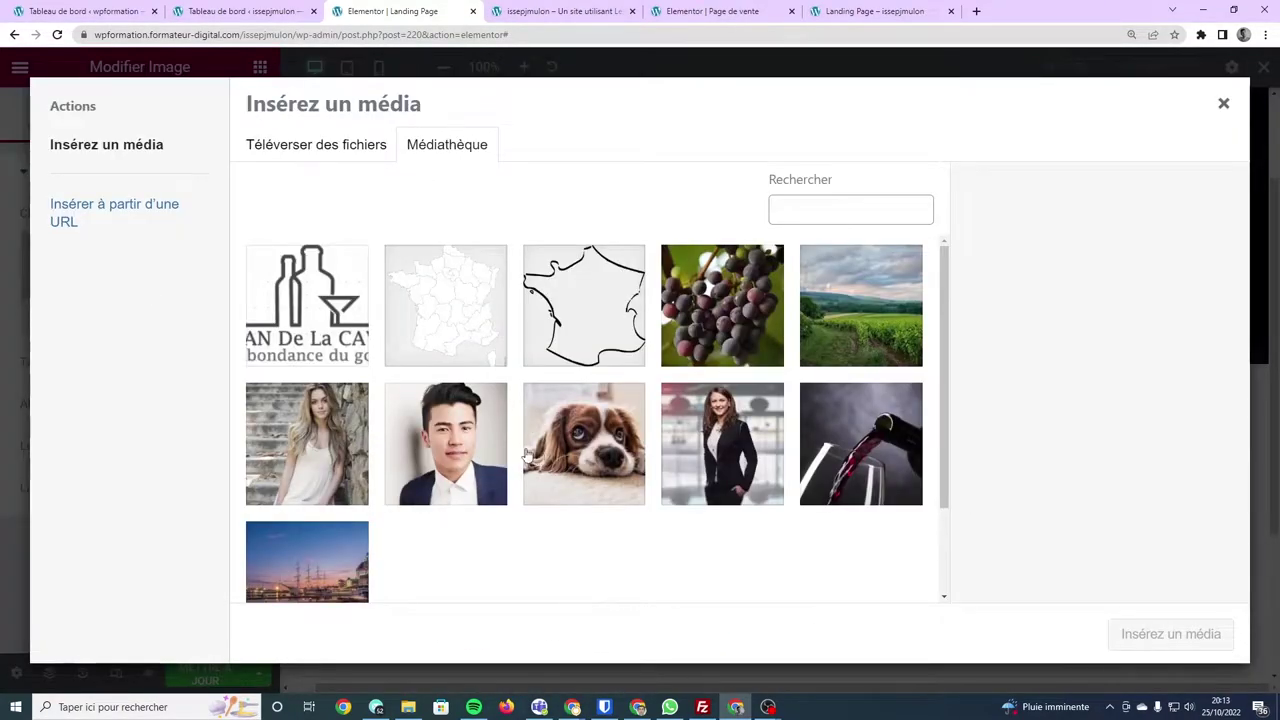
pyautogui.click(445, 440)
pyautogui.click(1146, 634)
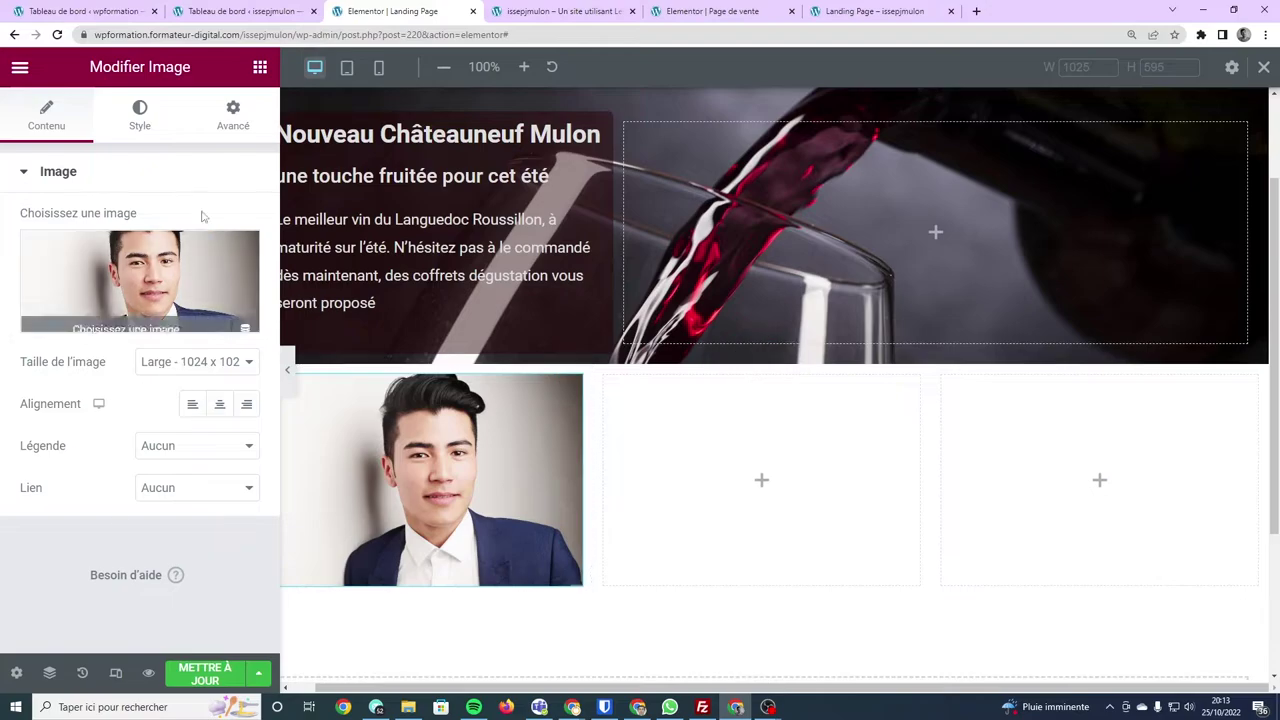
# - Add a centred heading under the portrait
pyautogui.click(260, 68)
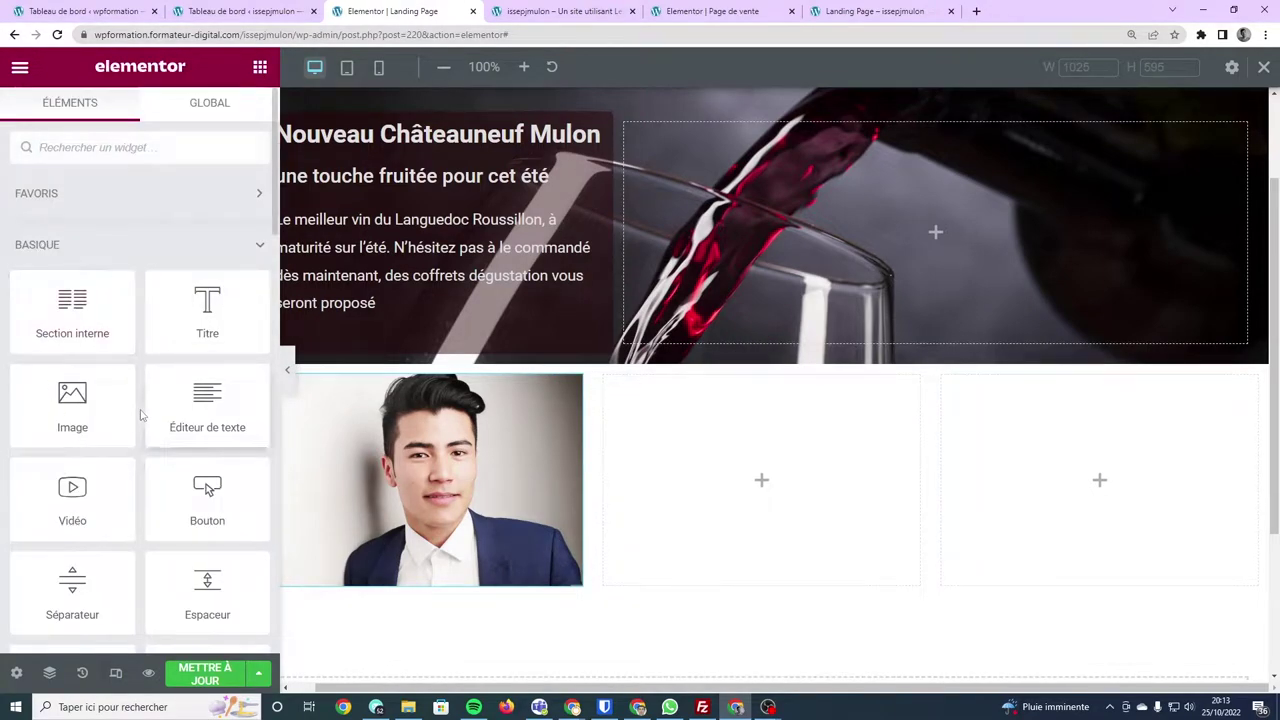
pyautogui.moveTo(200, 318)
pyautogui.mouseDown()
pyautogui.moveTo(345, 560)
pyautogui.moveTo(409, 594)
pyautogui.mouseUp()
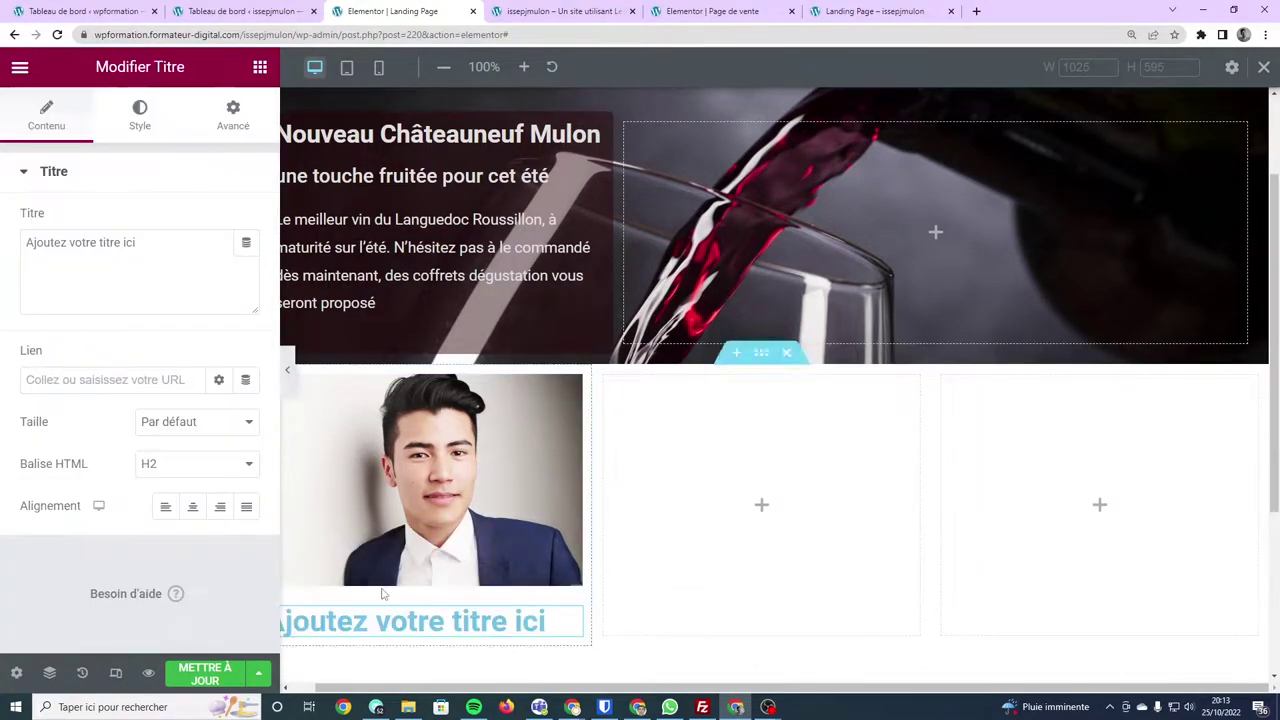
pyautogui.click(194, 507)
# - Add a Lorem ipsum text editor block below the heading and open its settings
pyautogui.click(260, 68)
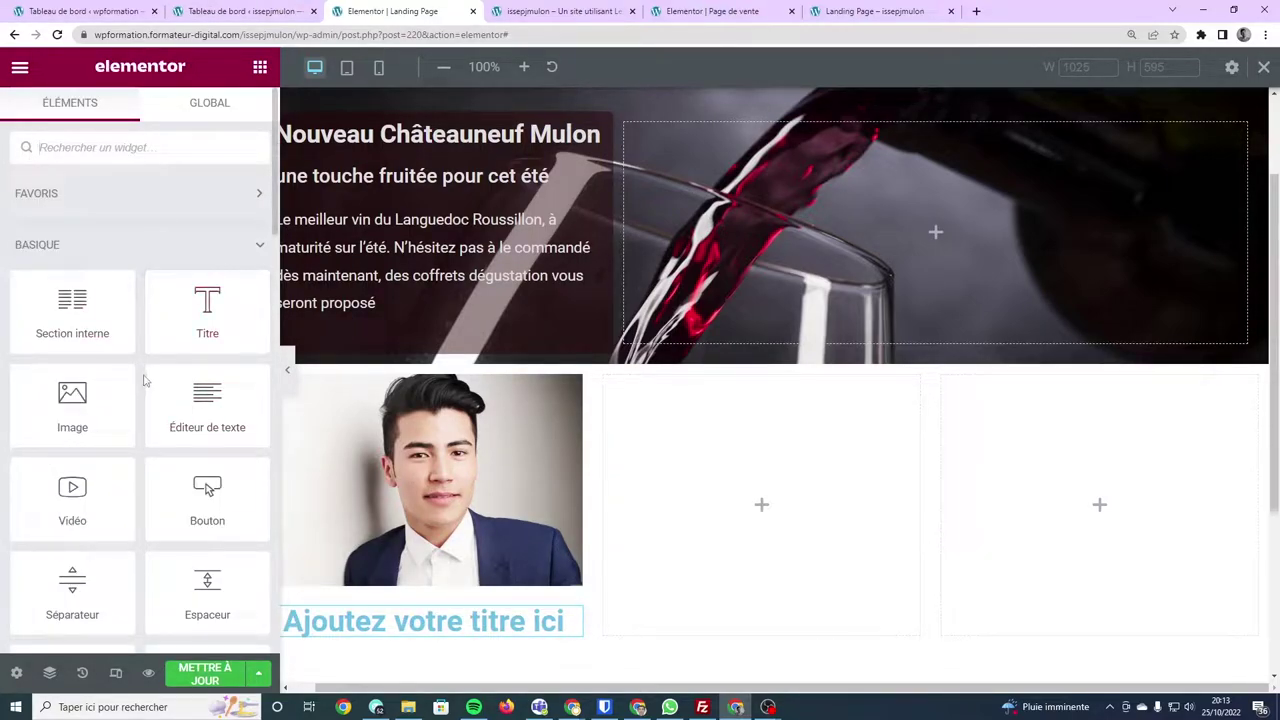
pyautogui.scroll(-1, 140, 380)
pyautogui.moveTo(207, 300); pyautogui.dragTo(432, 642)
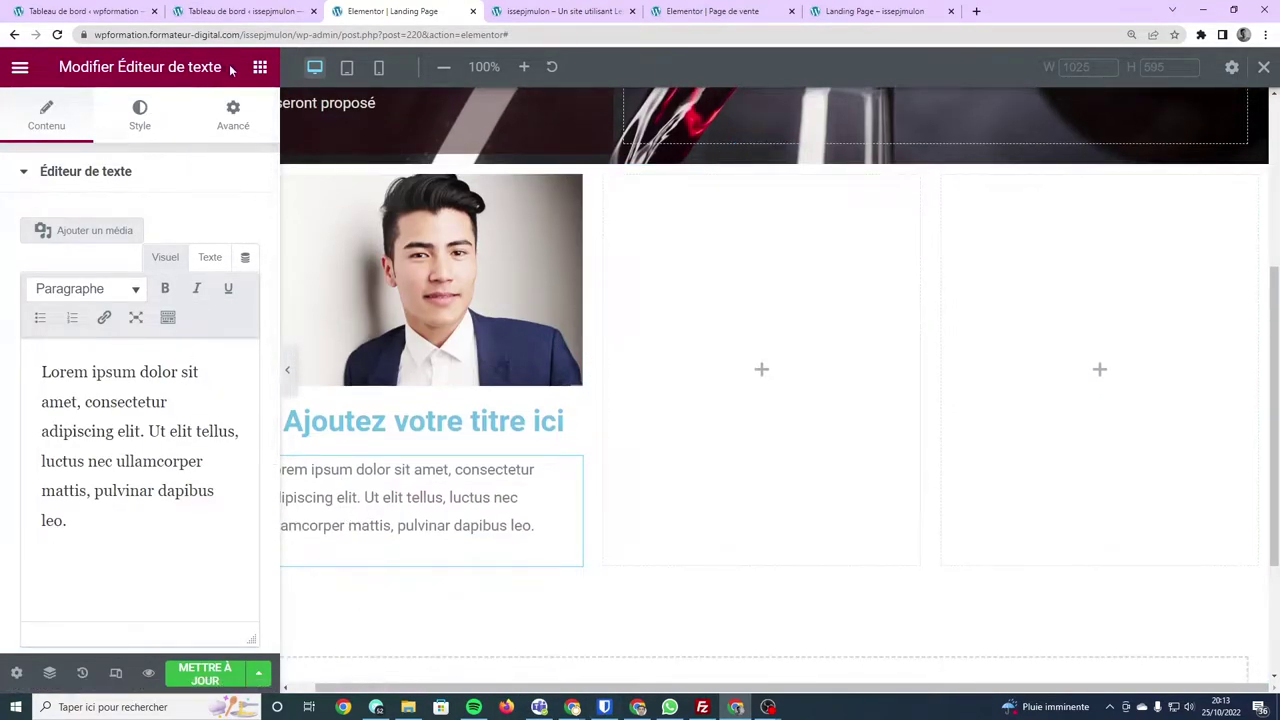
pyautogui.click(260, 68)
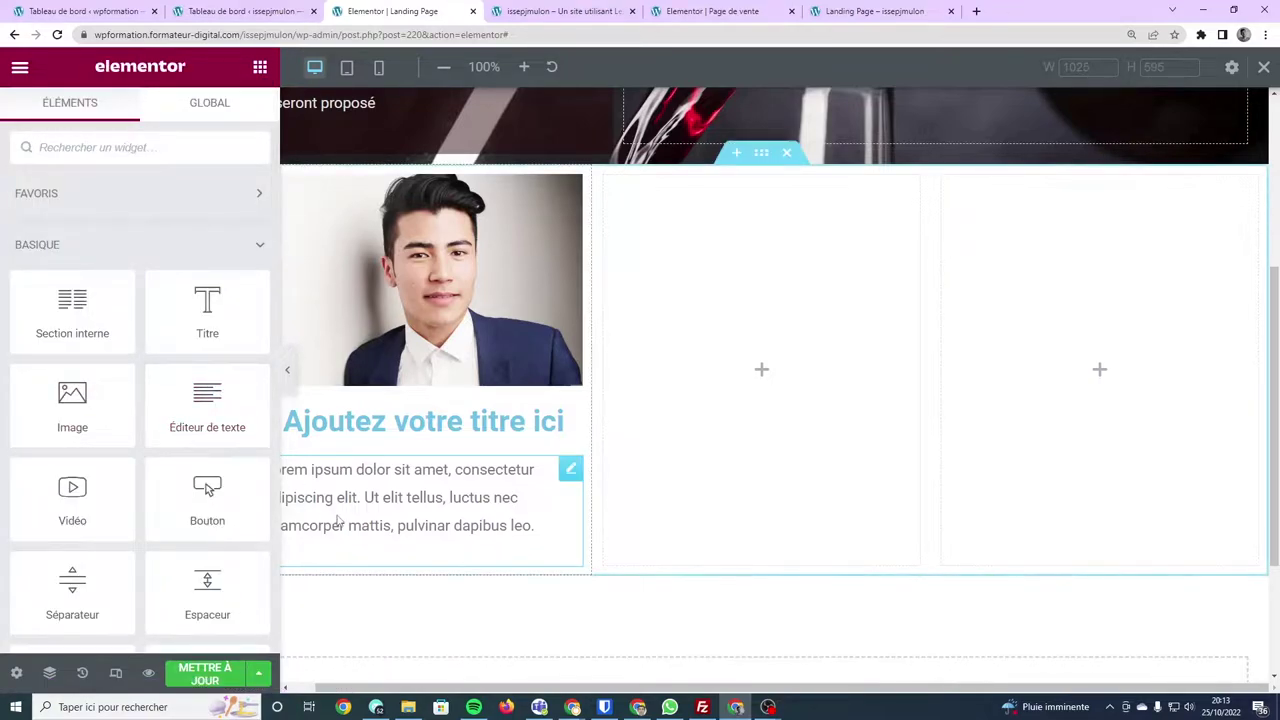
pyautogui.click(535, 525)
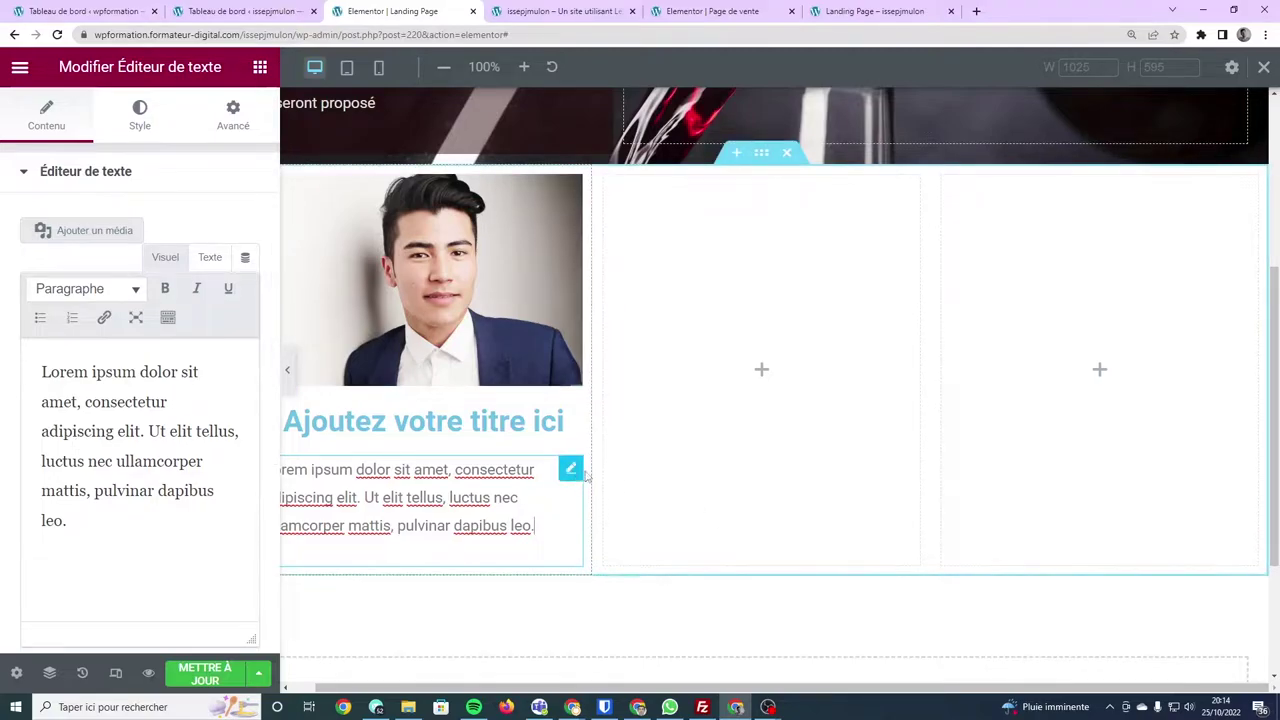
pyautogui.moveTo(761, 370)
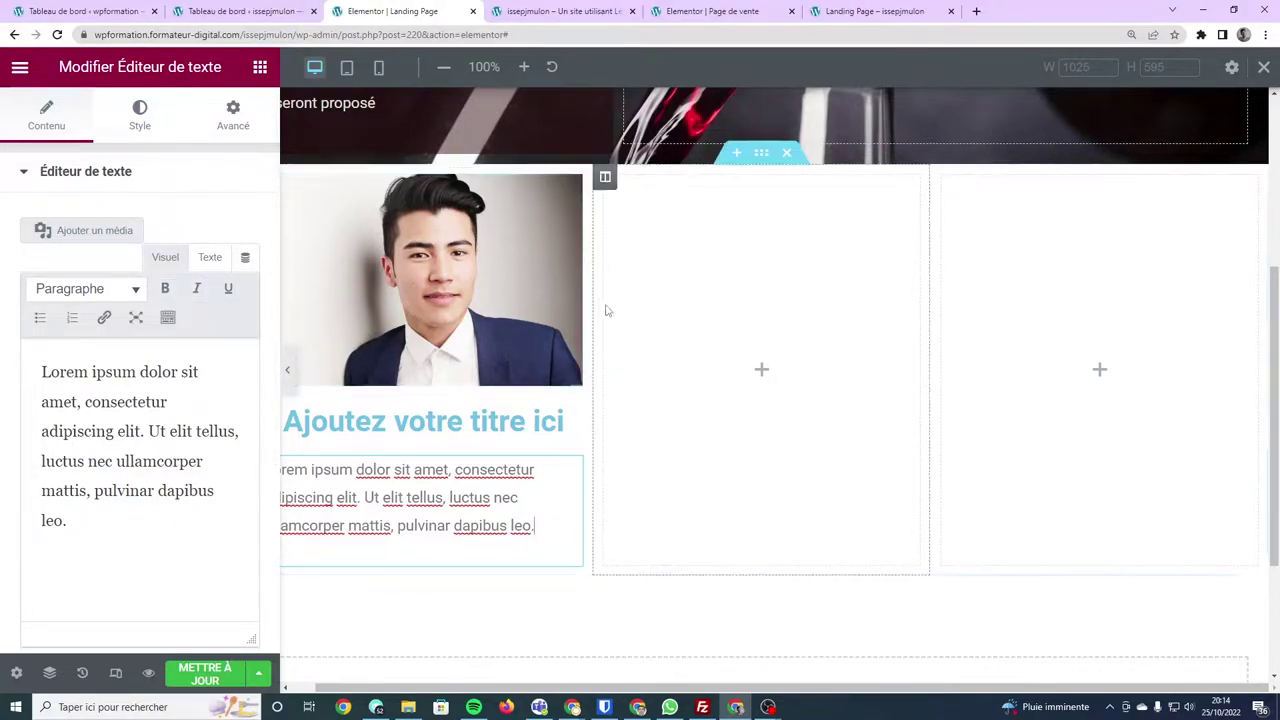
# - Undo the image, heading and text blocks, then add an Image Box to the first column
pyautogui.hotkey('ctrl', 'z')
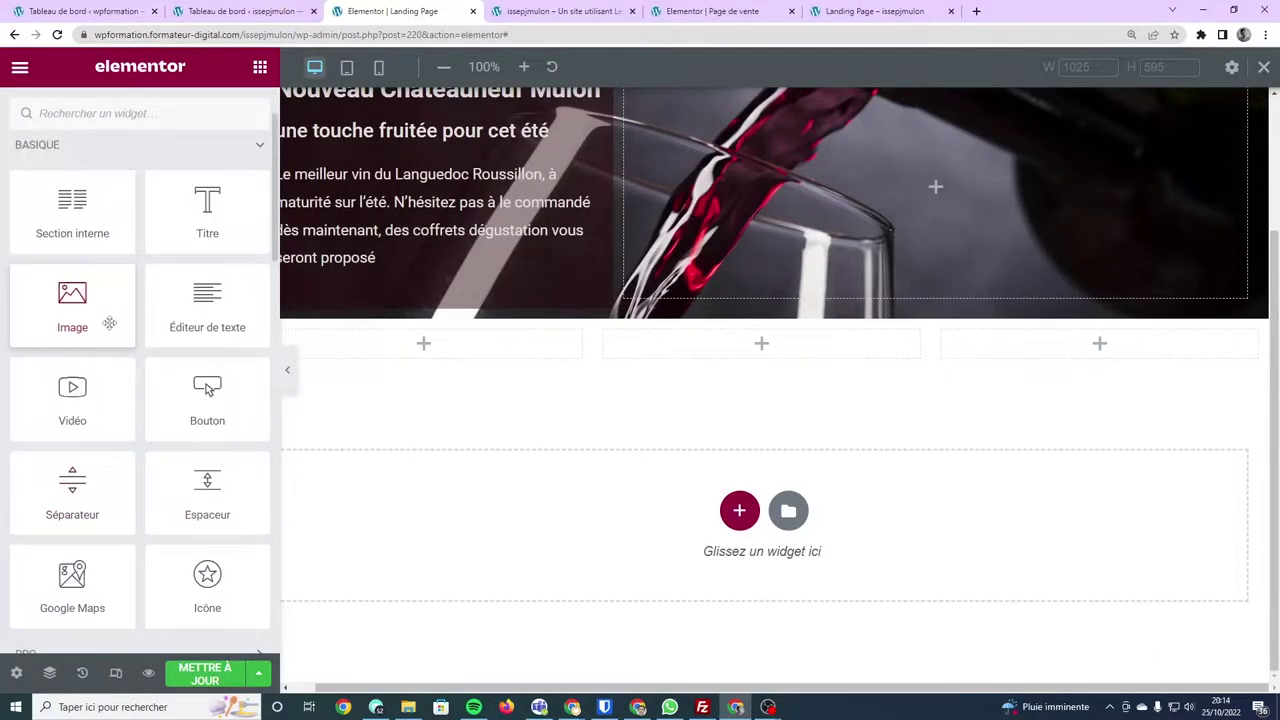
pyautogui.scroll(-3, 109, 322)
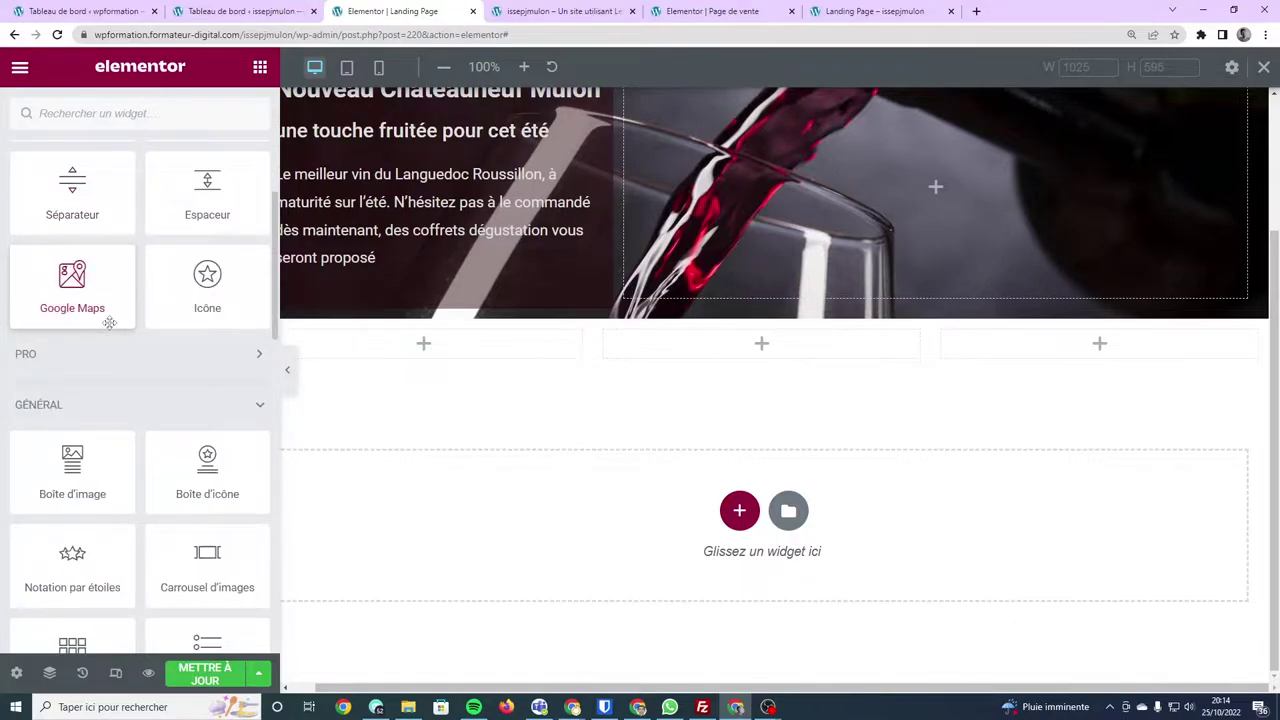
pyautogui.scroll(-1, 109, 322)
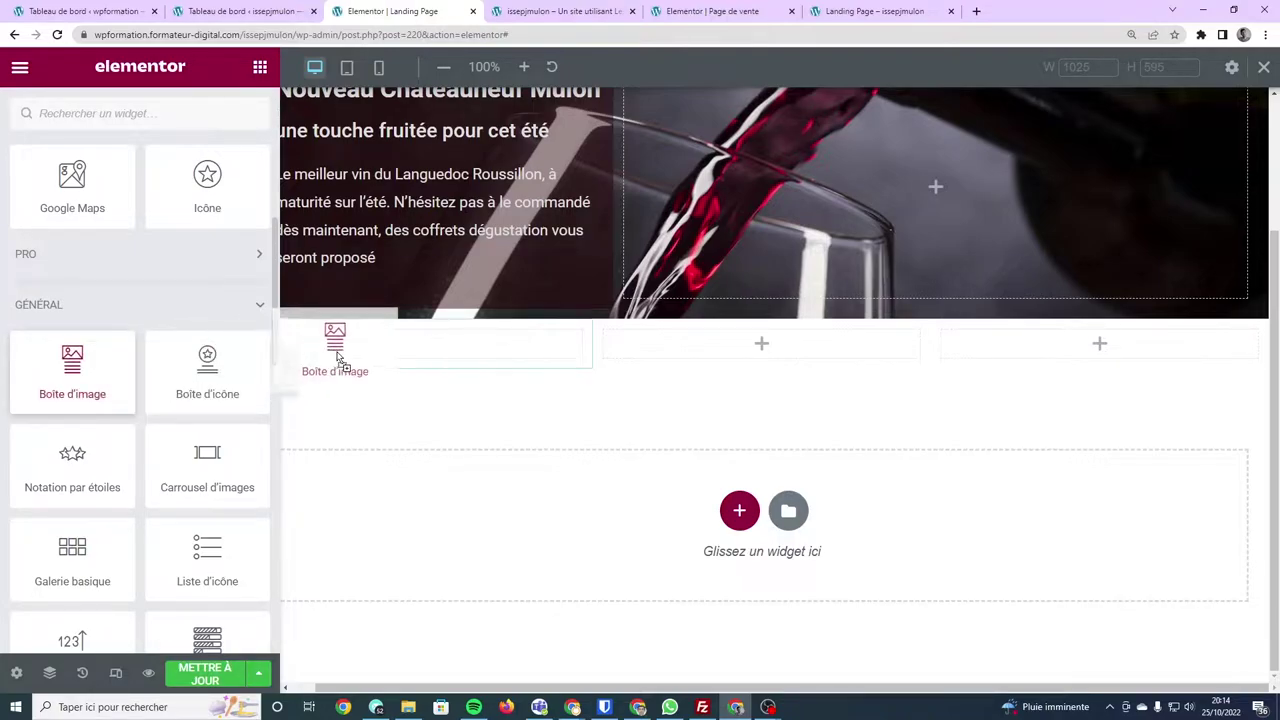
pyautogui.moveTo(58, 374); pyautogui.dragTo(430, 345)
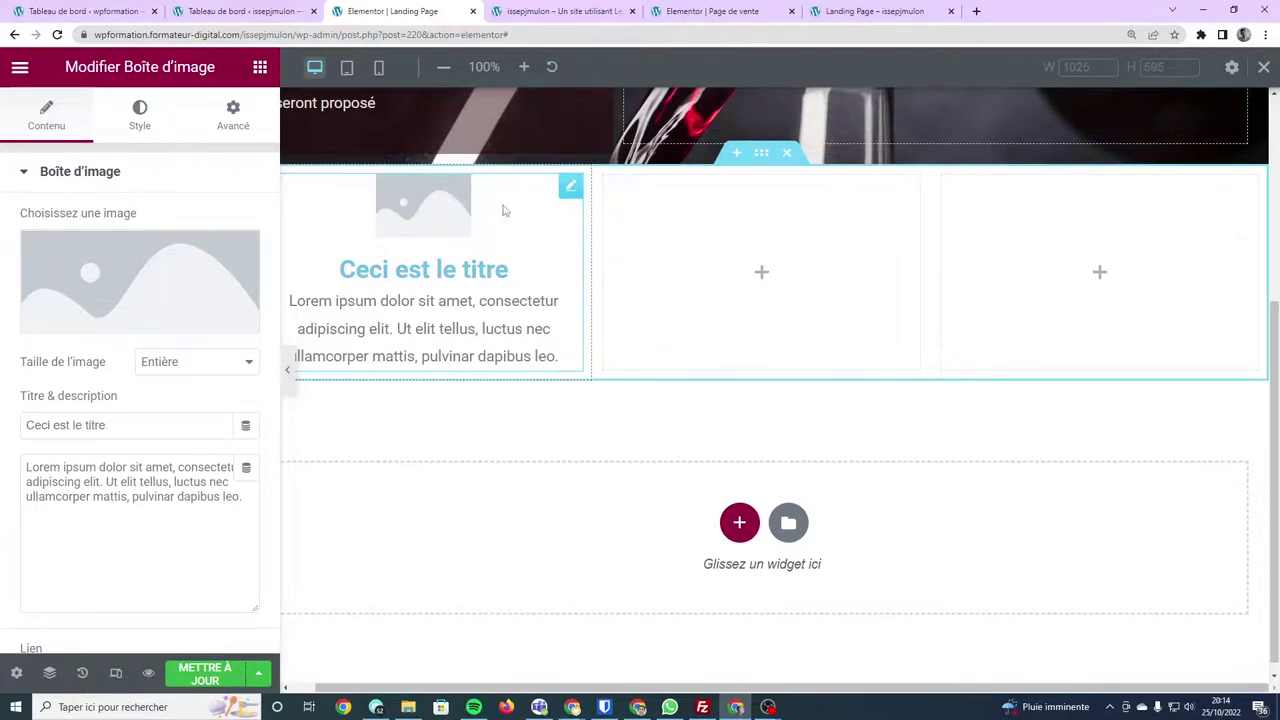
# - Add Image Box widgets to the second and third columns
pyautogui.click(260, 67)
pyautogui.scroll(-4, 60, 432)
pyautogui.moveTo(62, 448); pyautogui.dragTo(811, 250)
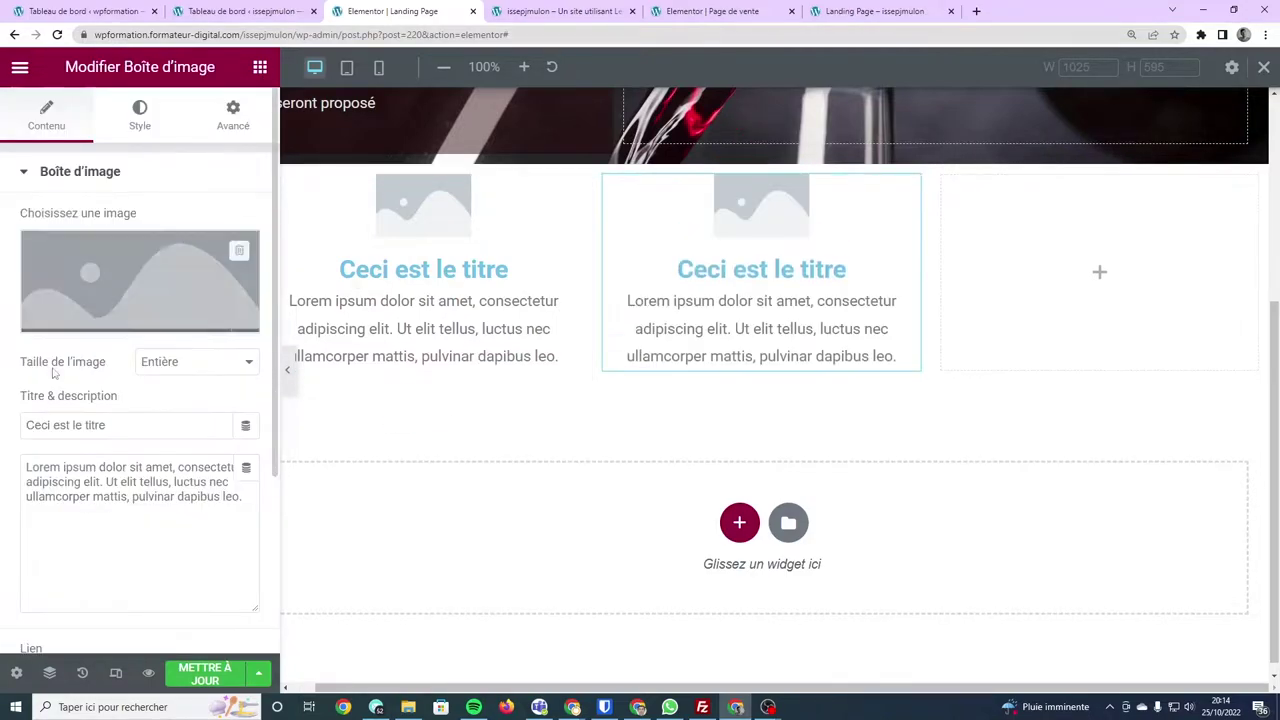
pyautogui.click(260, 67)
pyautogui.scroll(-3, 72, 480)
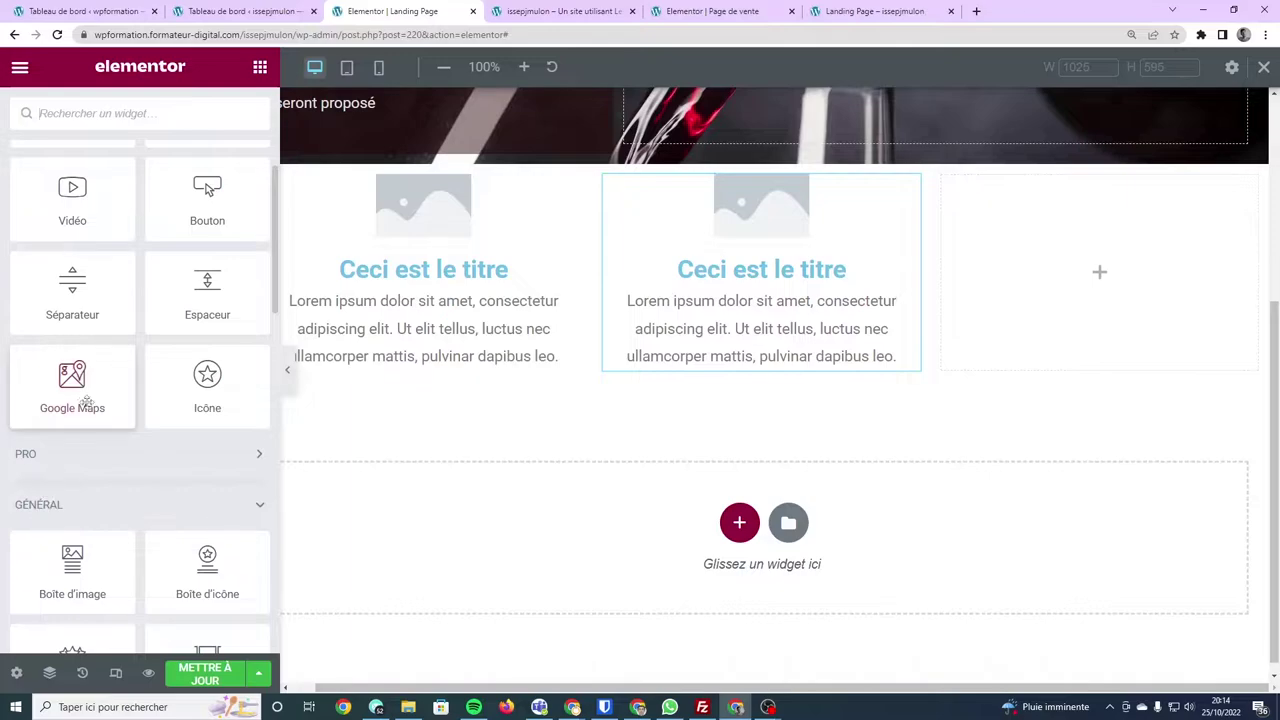
pyautogui.scroll(-2, 86, 400)
pyautogui.moveTo(72, 380); pyautogui.dragTo(1099, 270)
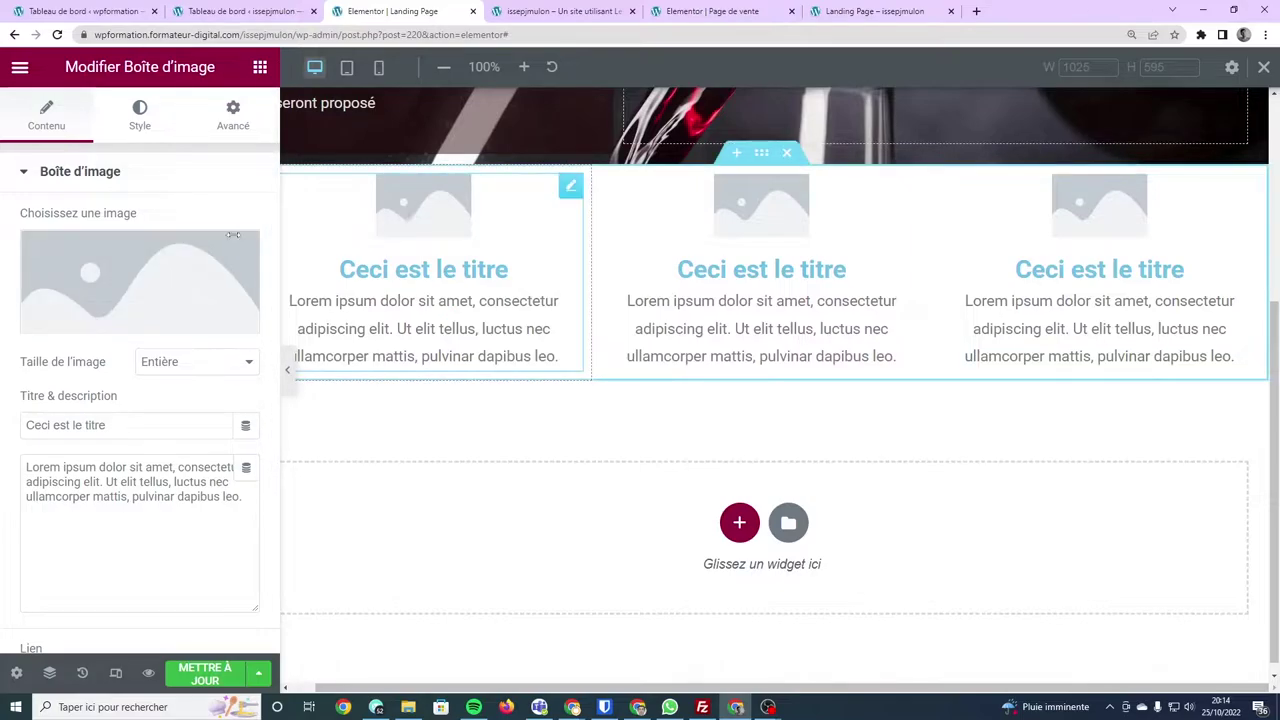
# - Insert the man's photo from the media library into the first image box
pyautogui.click(138, 116)
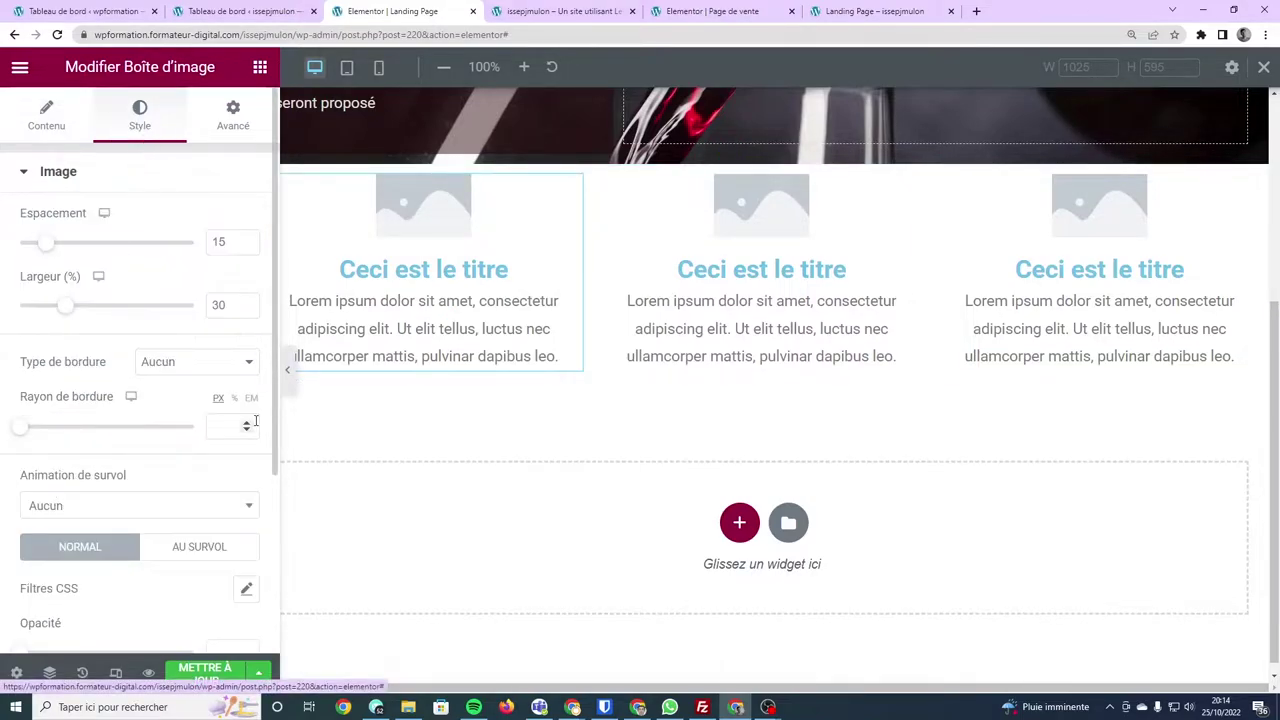
pyautogui.click(46, 116)
pyautogui.click(191, 273)
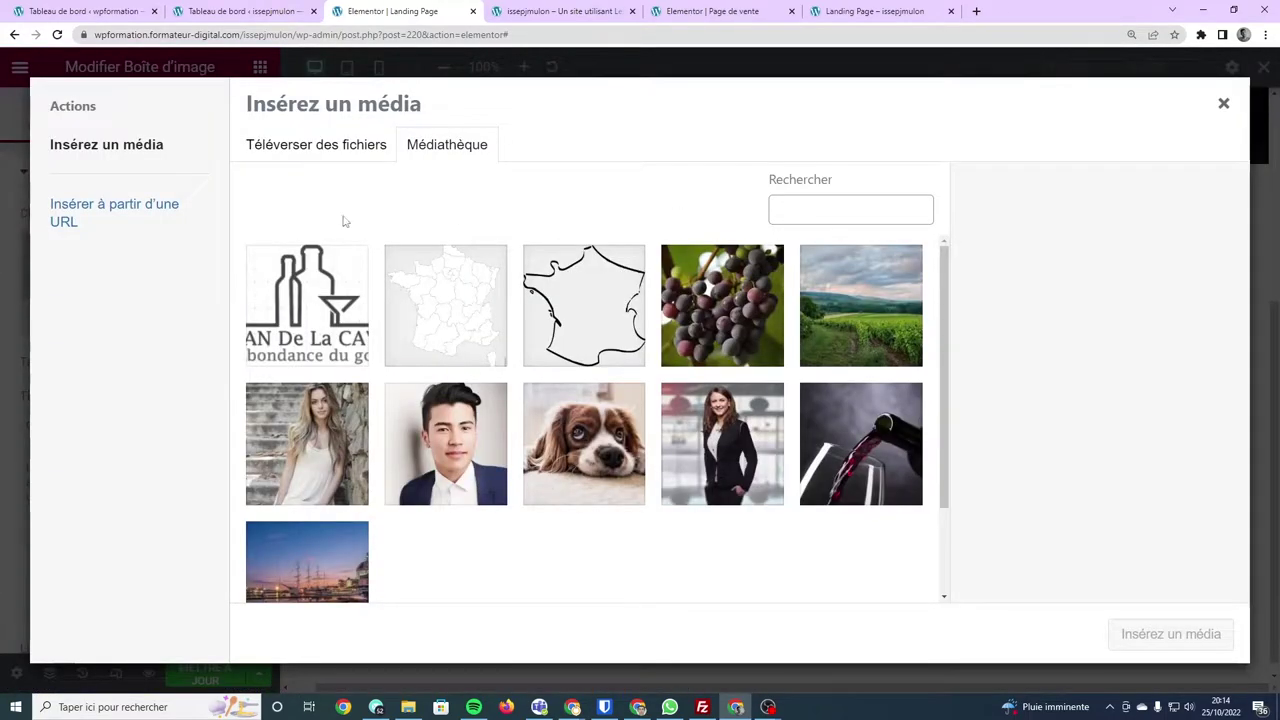
pyautogui.click(425, 428)
pyautogui.click(1123, 634)
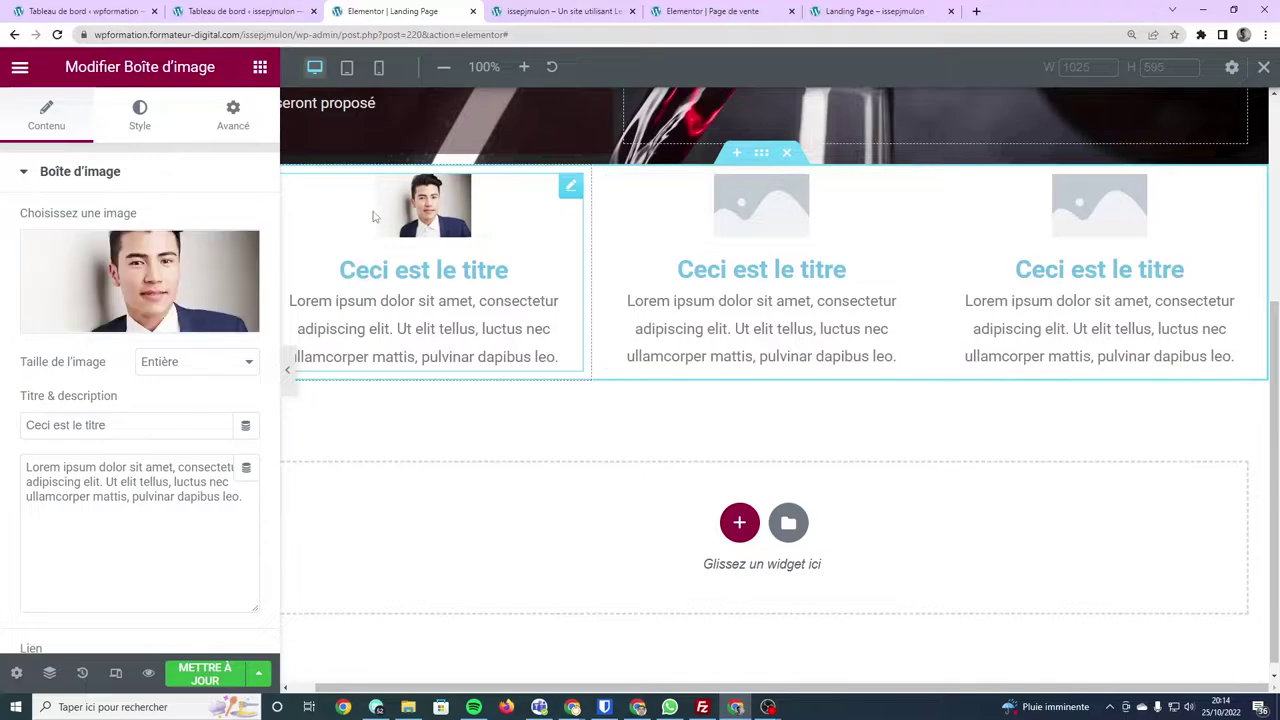
# - Set the first image box to a custom 300 × 300 size and reset its border radius to 0
pyautogui.click(380, 215)
pyautogui.click(186, 372)
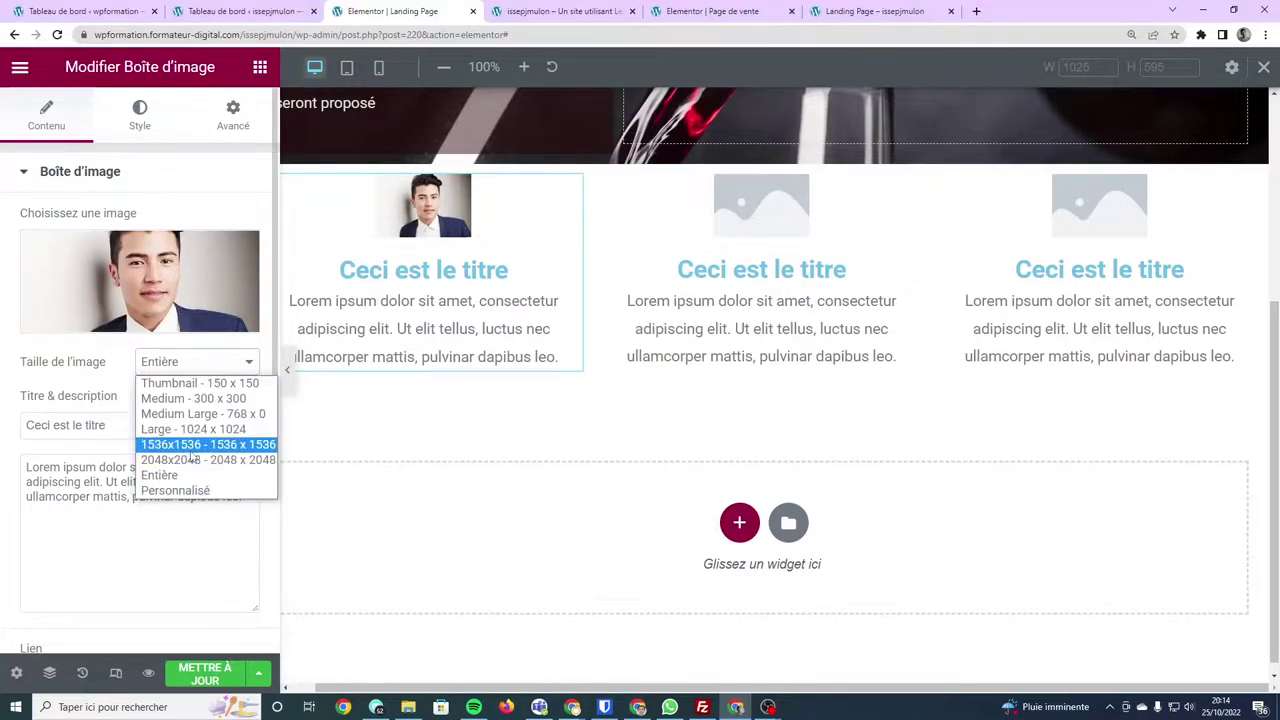
pyautogui.click(181, 445)
pyautogui.click(155, 372)
pyautogui.click(176, 491)
pyautogui.write('300')
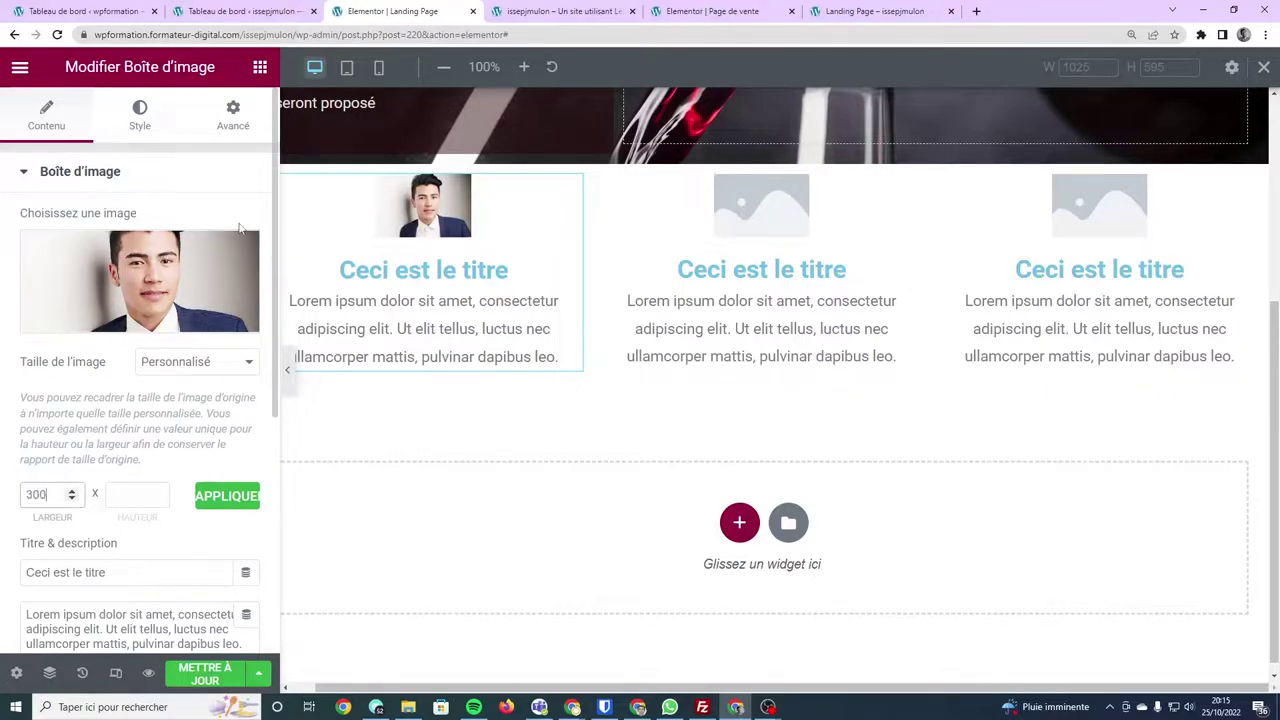
pyautogui.press('Tab')
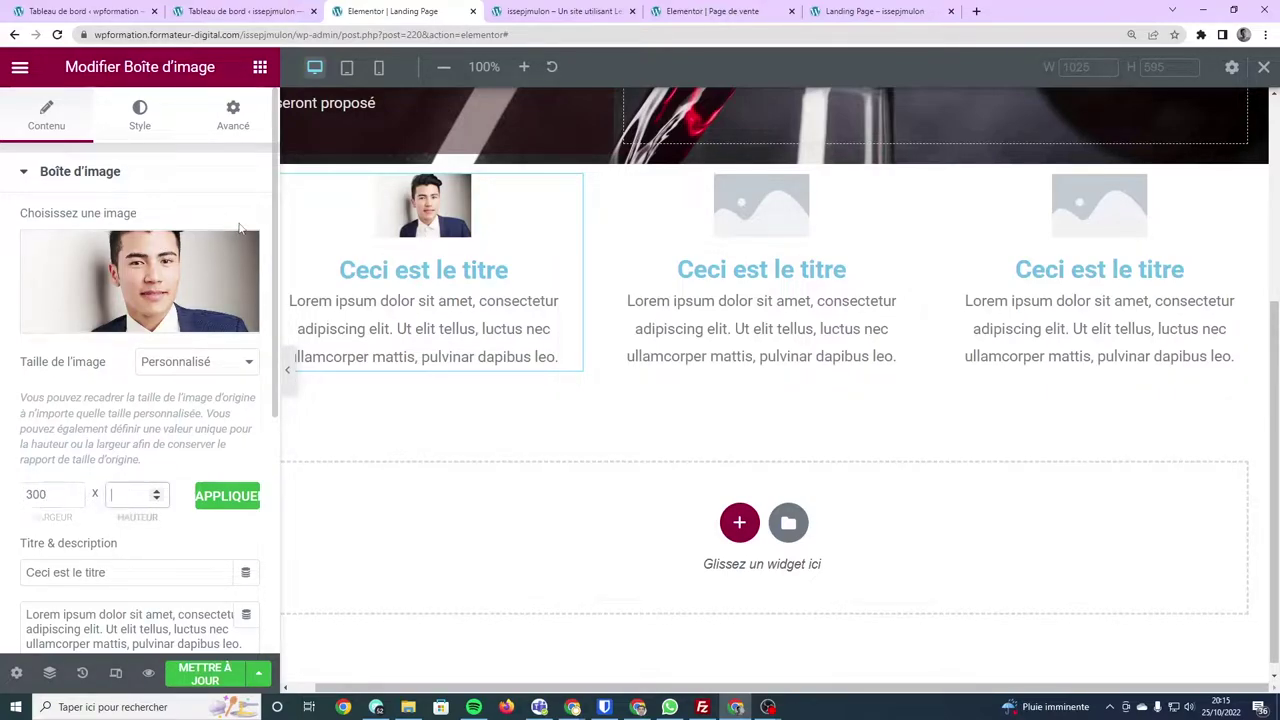
pyautogui.write('300')
pyautogui.click(248, 495)
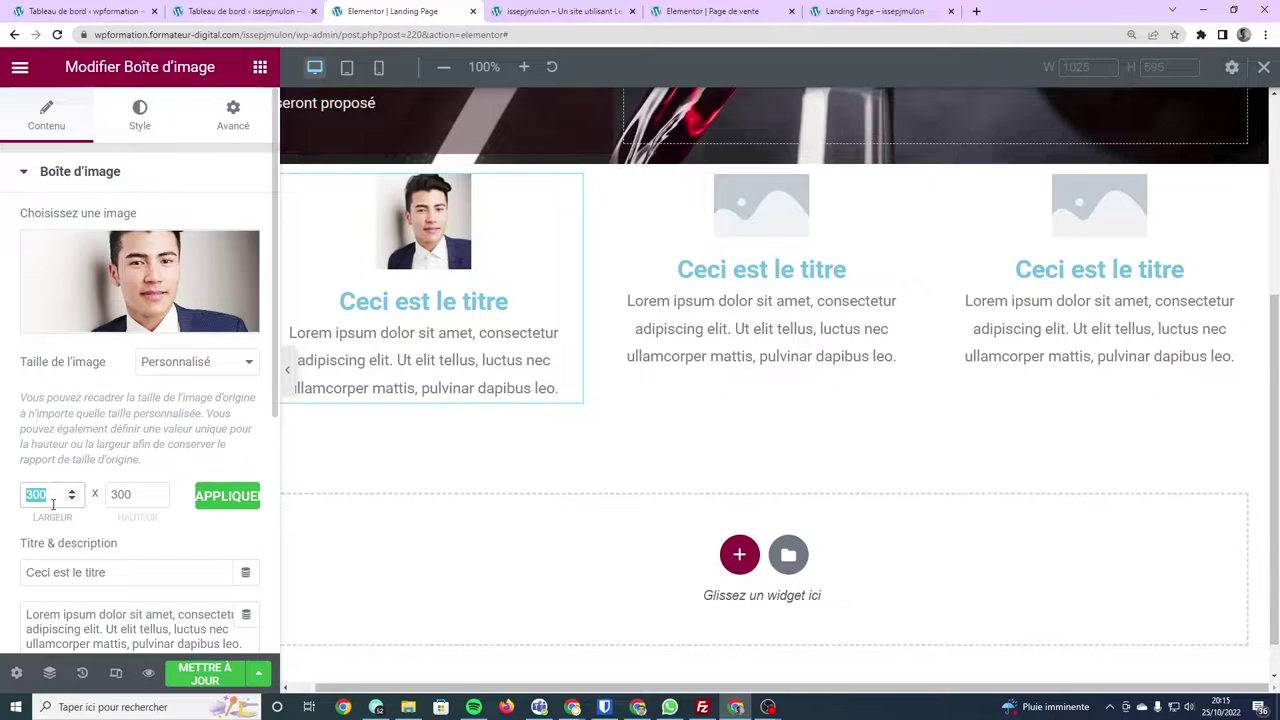
pyautogui.write('500')
pyautogui.click(139, 116)
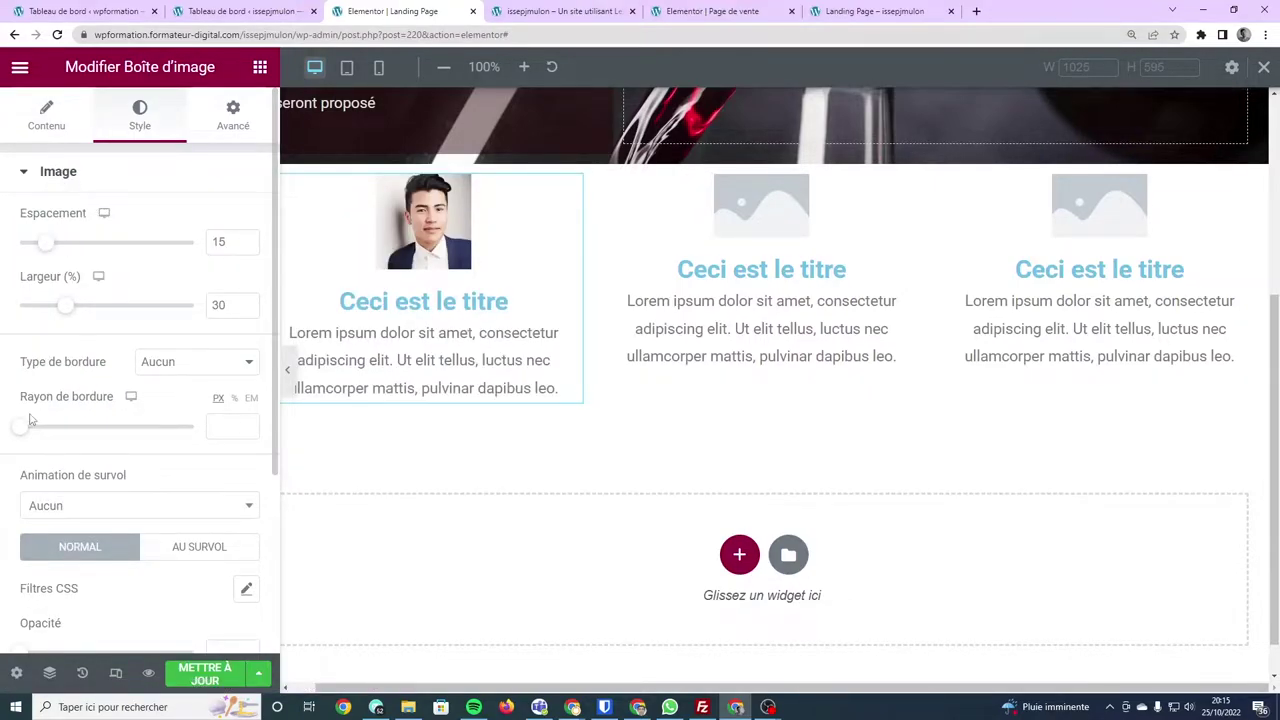
pyautogui.moveTo(47, 431); pyautogui.dragTo(3, 444)
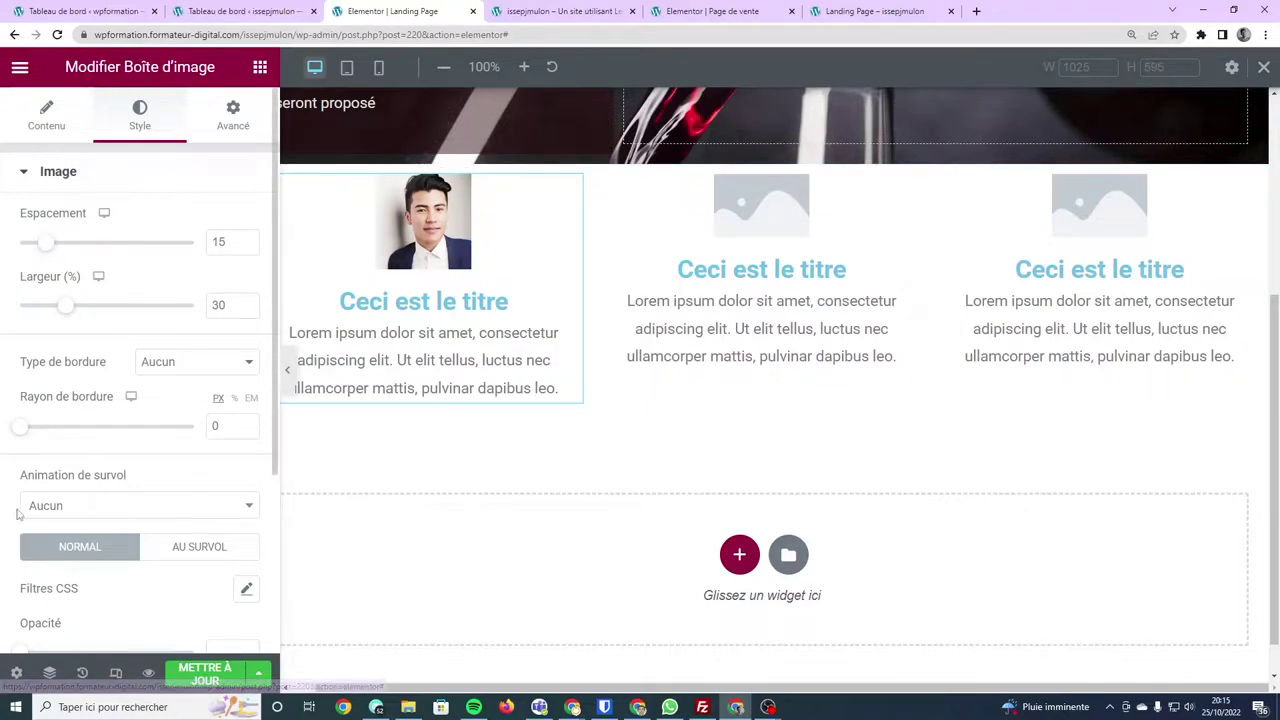
# - Set the first portrait's border radius to 100 for a full circle, then check the preview
pyautogui.moveTo(143, 426); pyautogui.dragTo(200, 426)
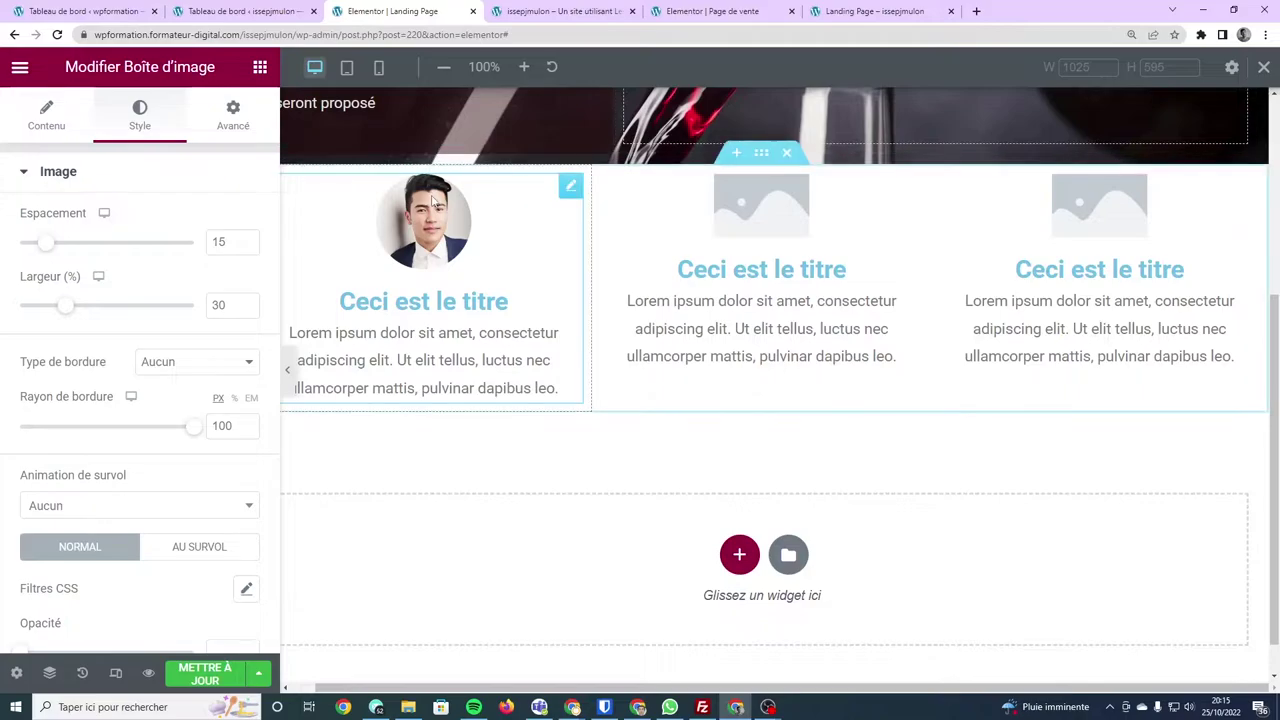
pyautogui.click(560, 11)
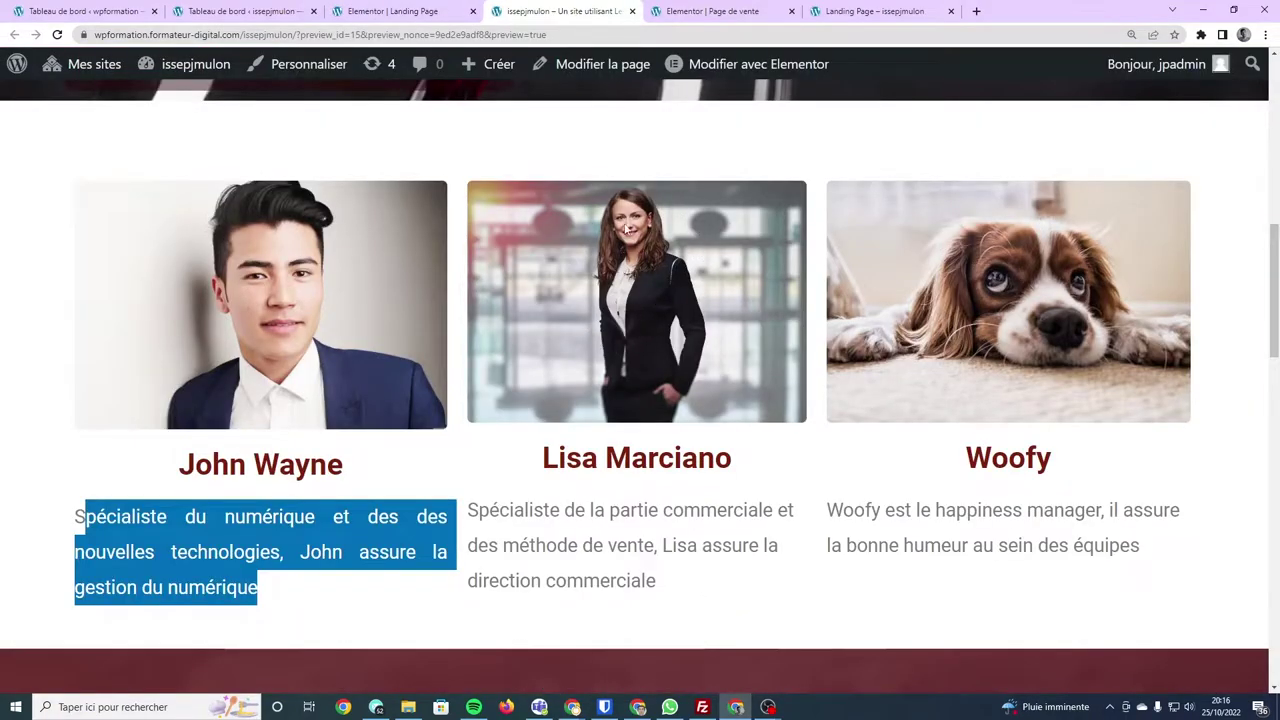
# - Insert the businesswoman photo into the middle image box
pyautogui.click(410, 11)
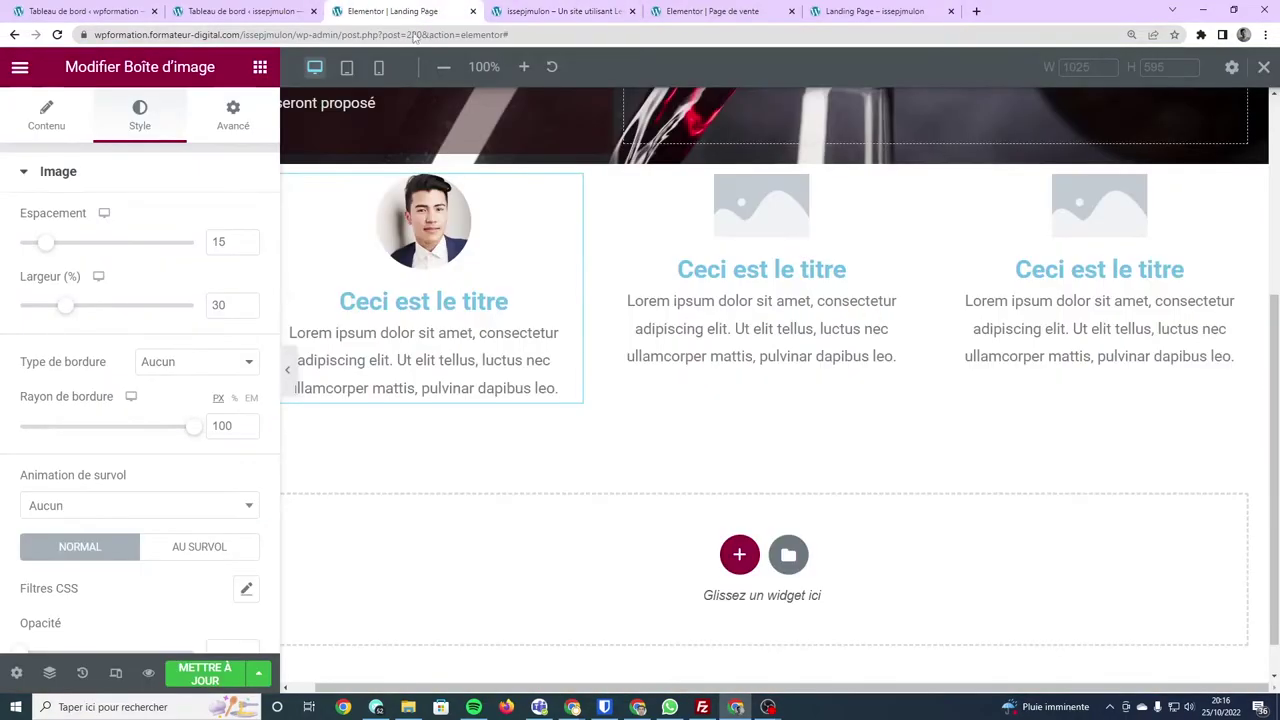
pyautogui.click(772, 205)
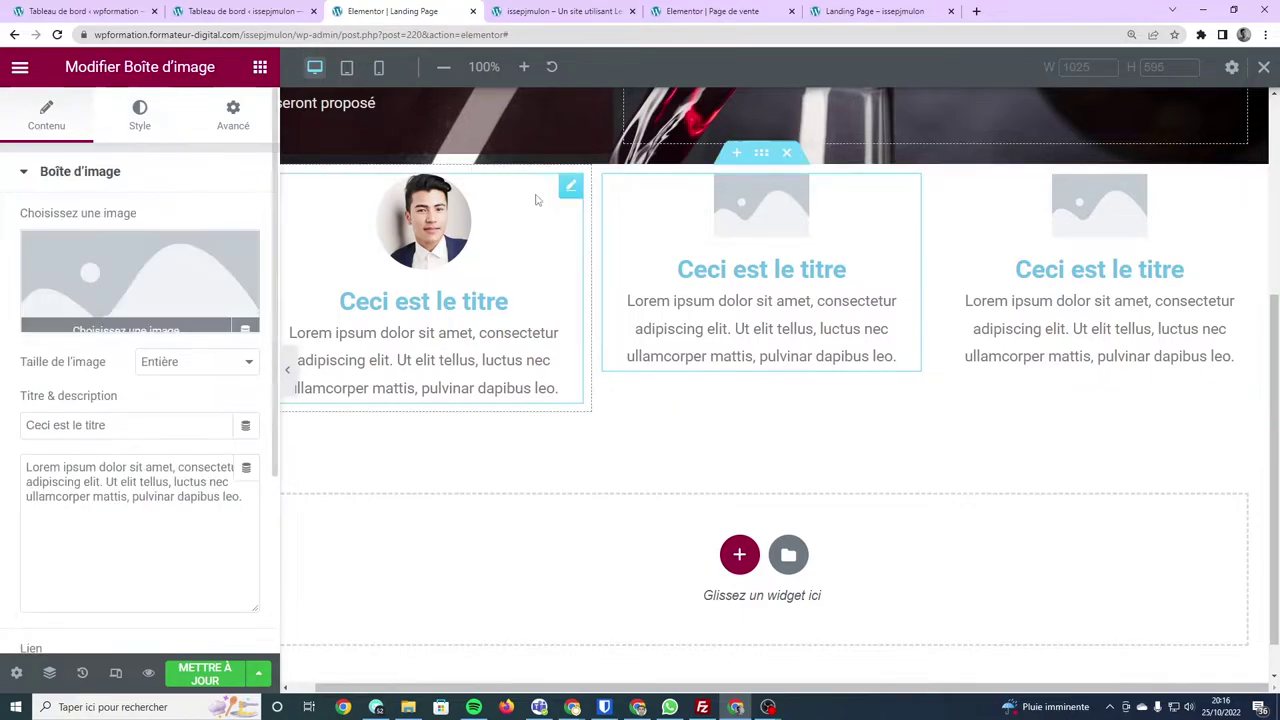
pyautogui.click(150, 262)
pyautogui.click(722, 443)
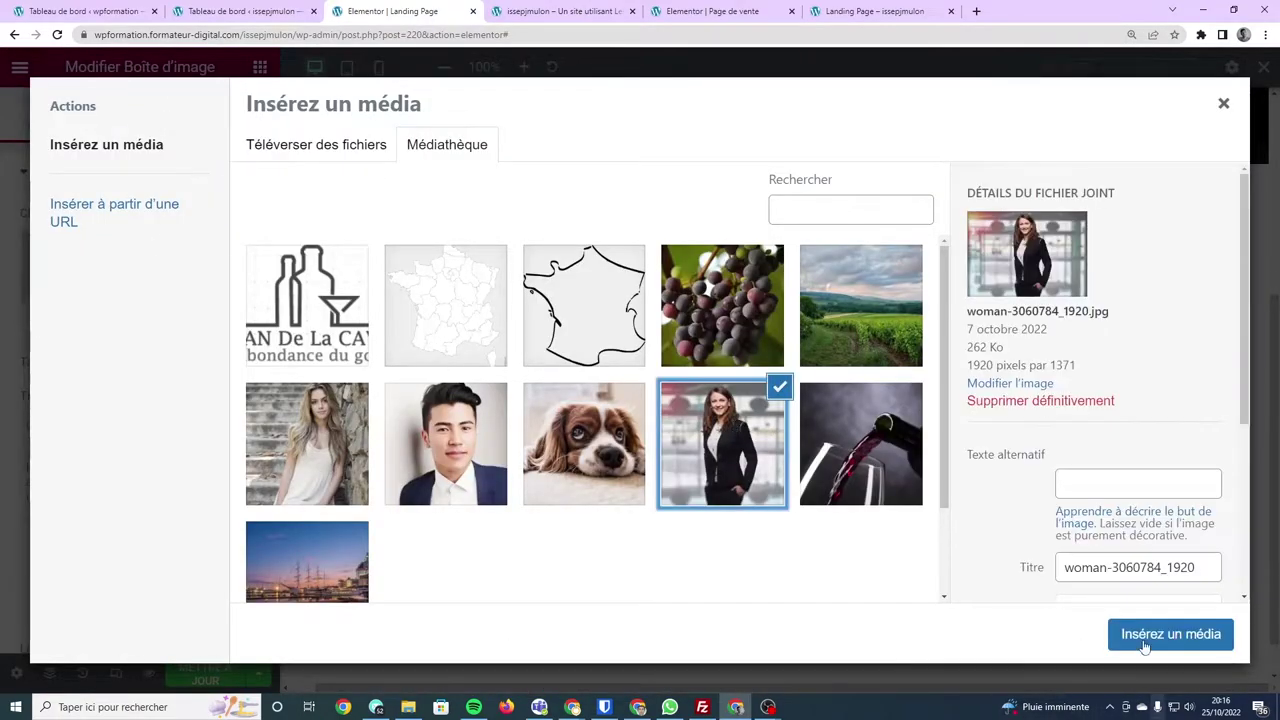
pyautogui.click(1168, 634)
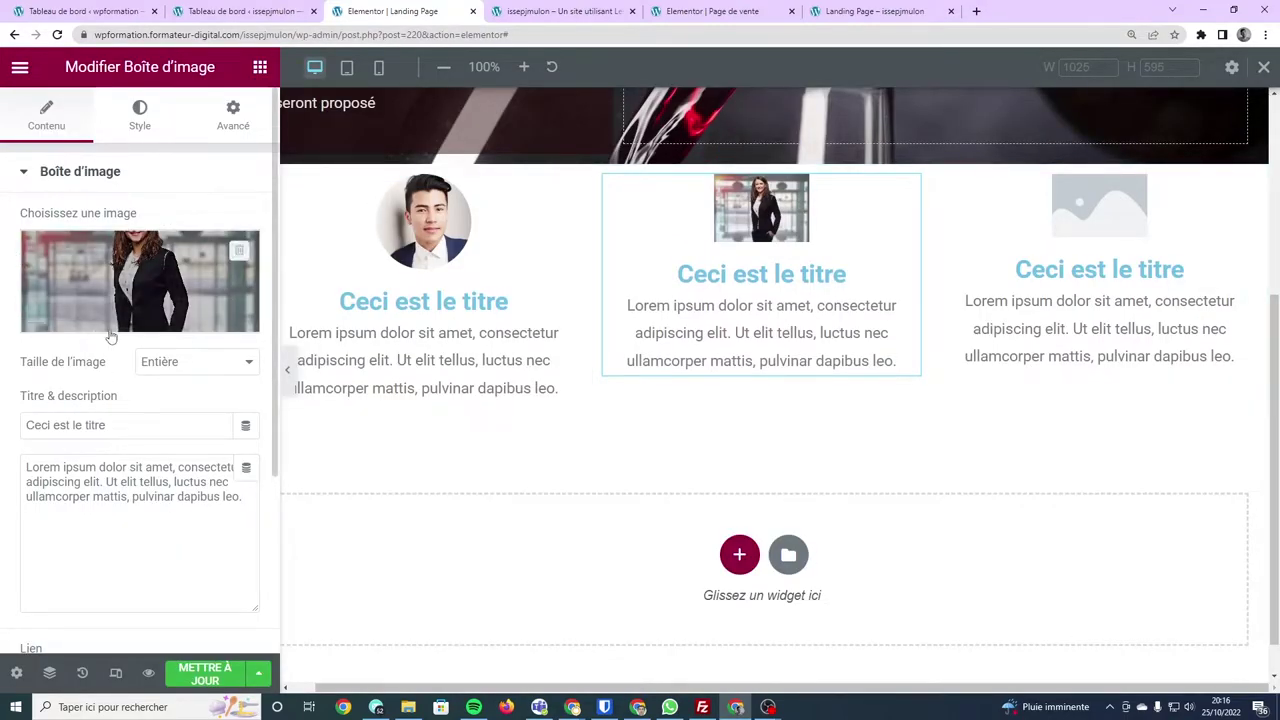
# - Try a custom 600 × 600 size for the middle image
pyautogui.click(195, 362)
pyautogui.click(170, 490)
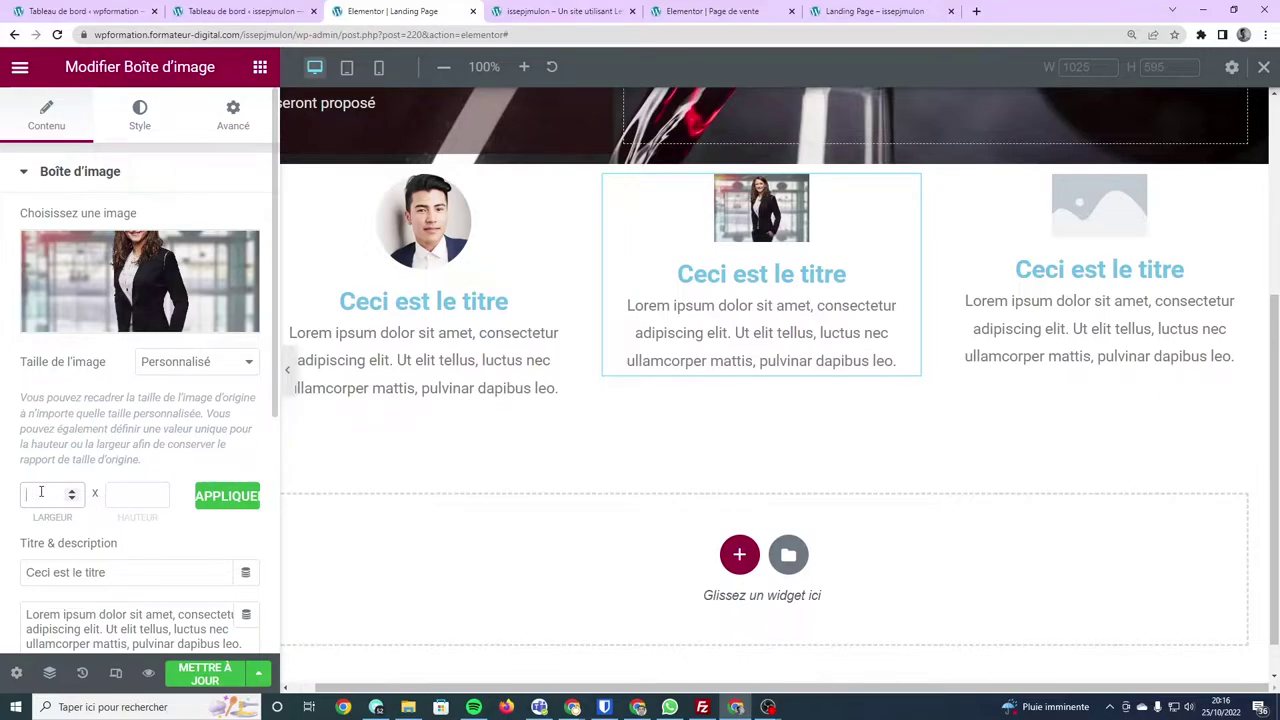
pyautogui.write('600')
pyautogui.press('Return')
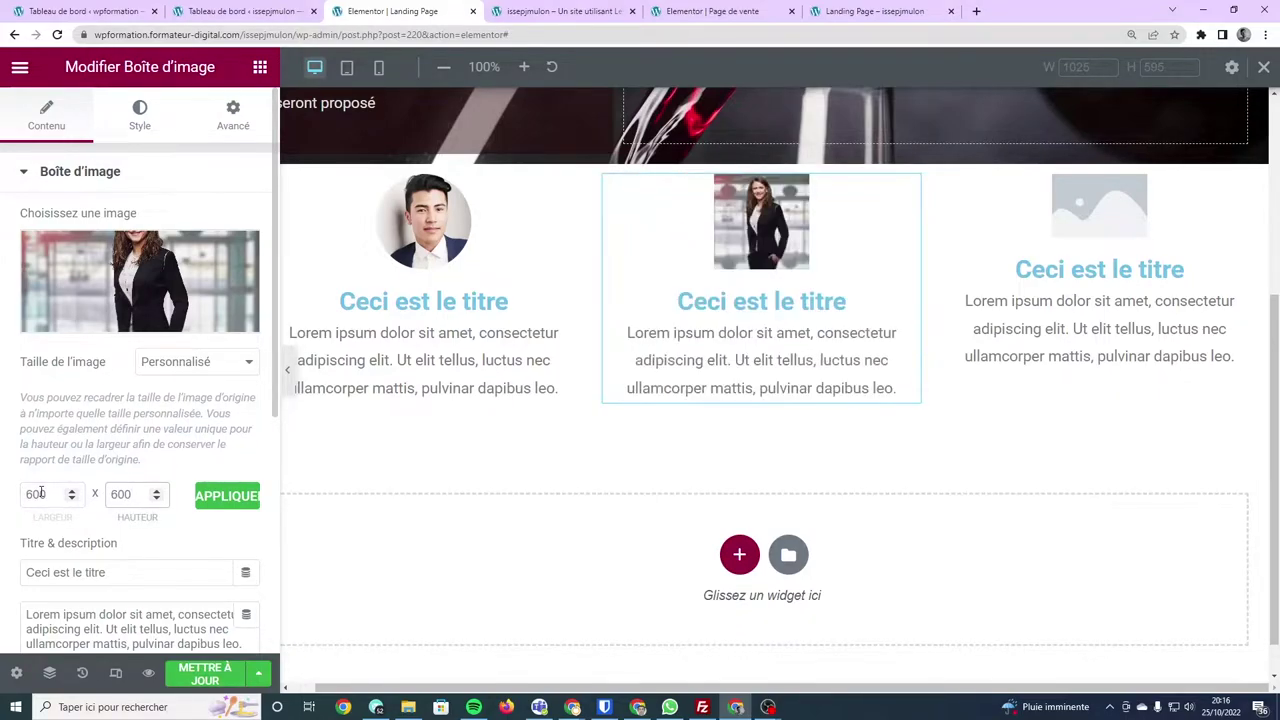
pyautogui.click(198, 361)
pyautogui.moveTo(140, 281)
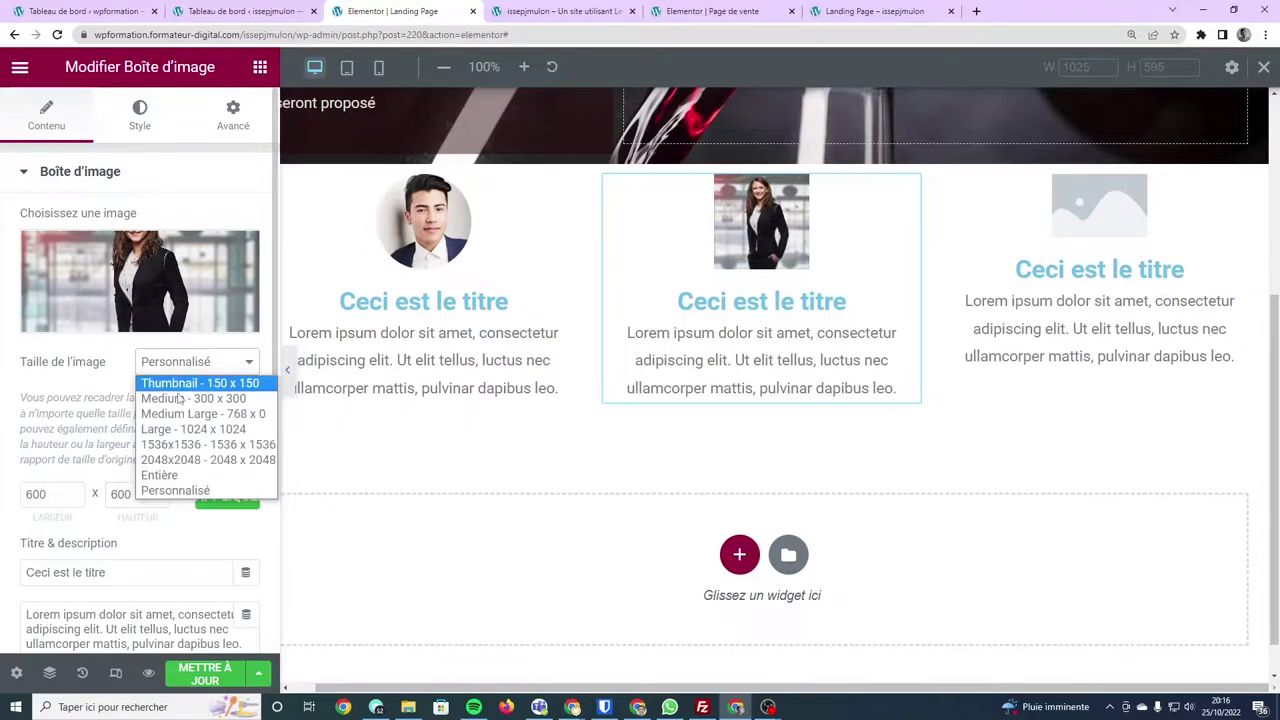
pyautogui.click(212, 272)
# - Remove the businesswoman photo, reselect it in the media library and open it for editing
pyautogui.click(238, 251)
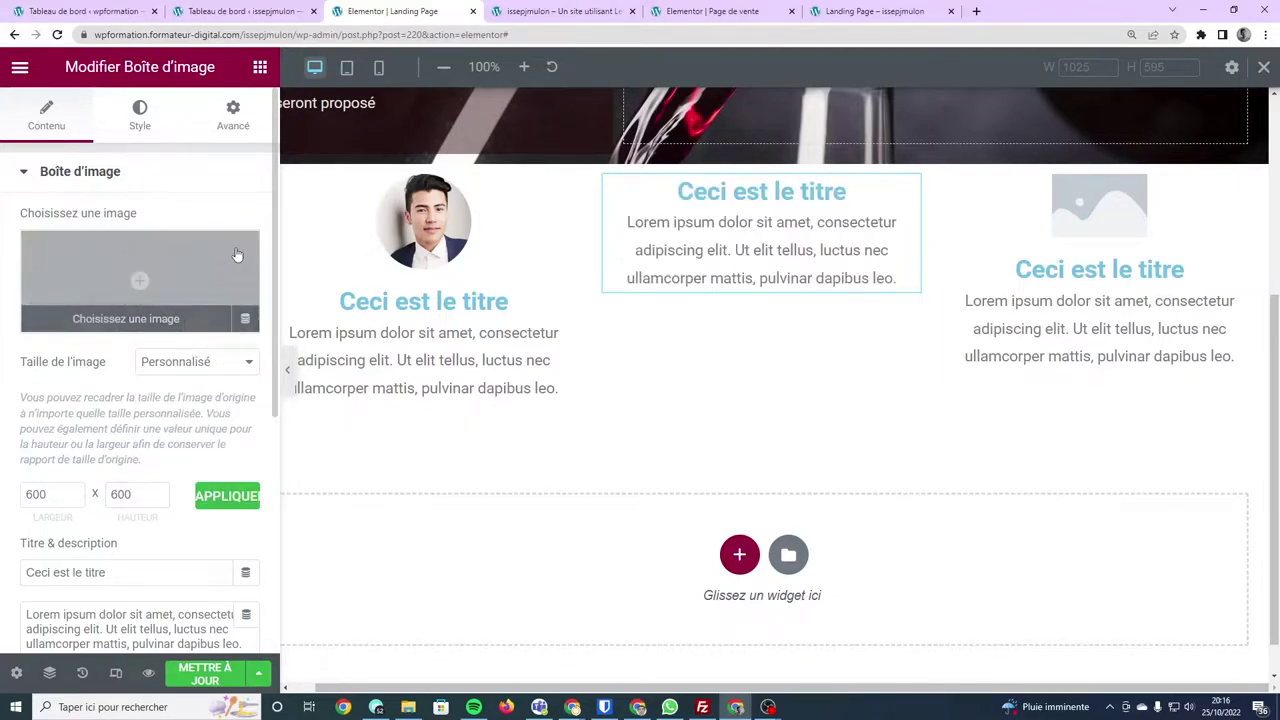
pyautogui.click(127, 279)
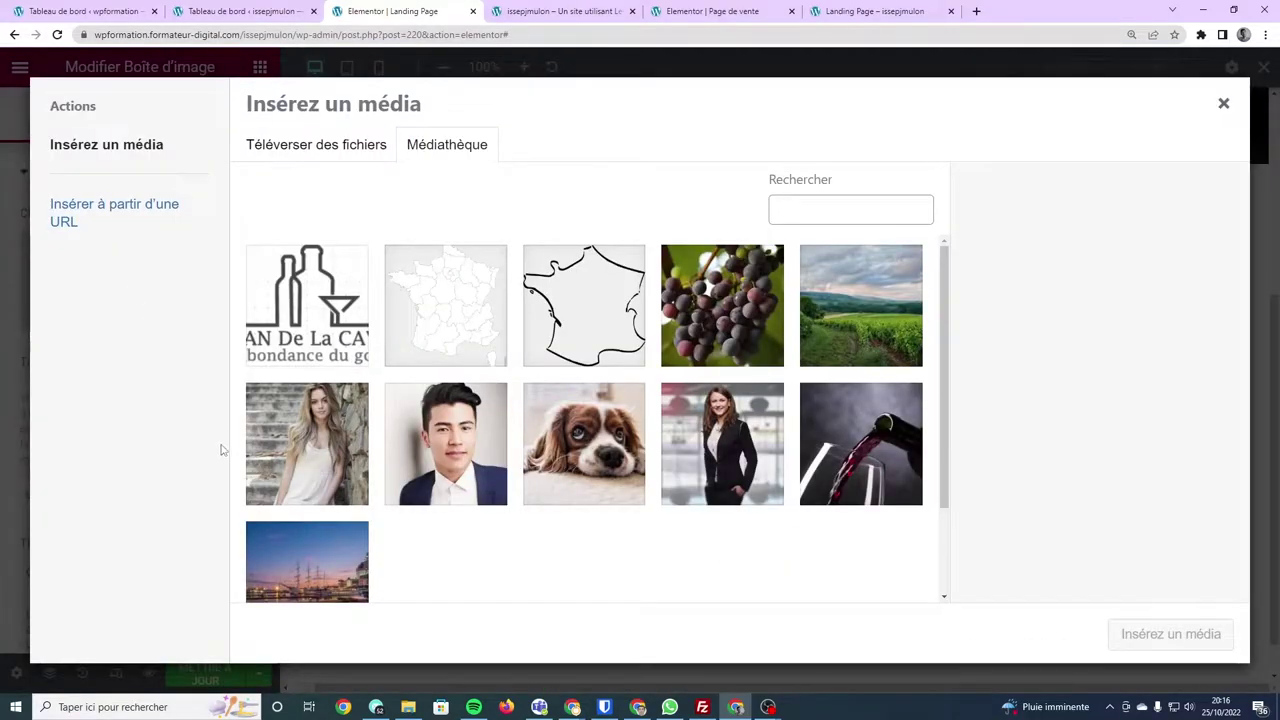
pyautogui.click(740, 458)
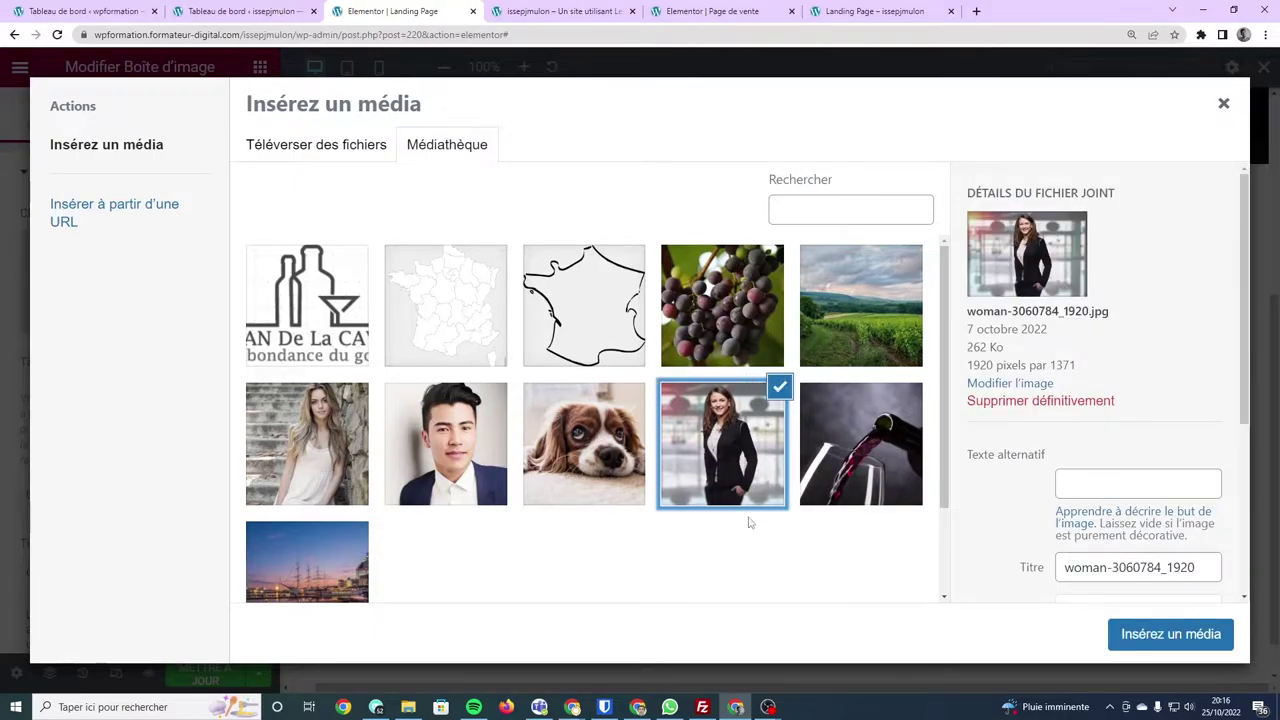
pyautogui.click(1009, 383)
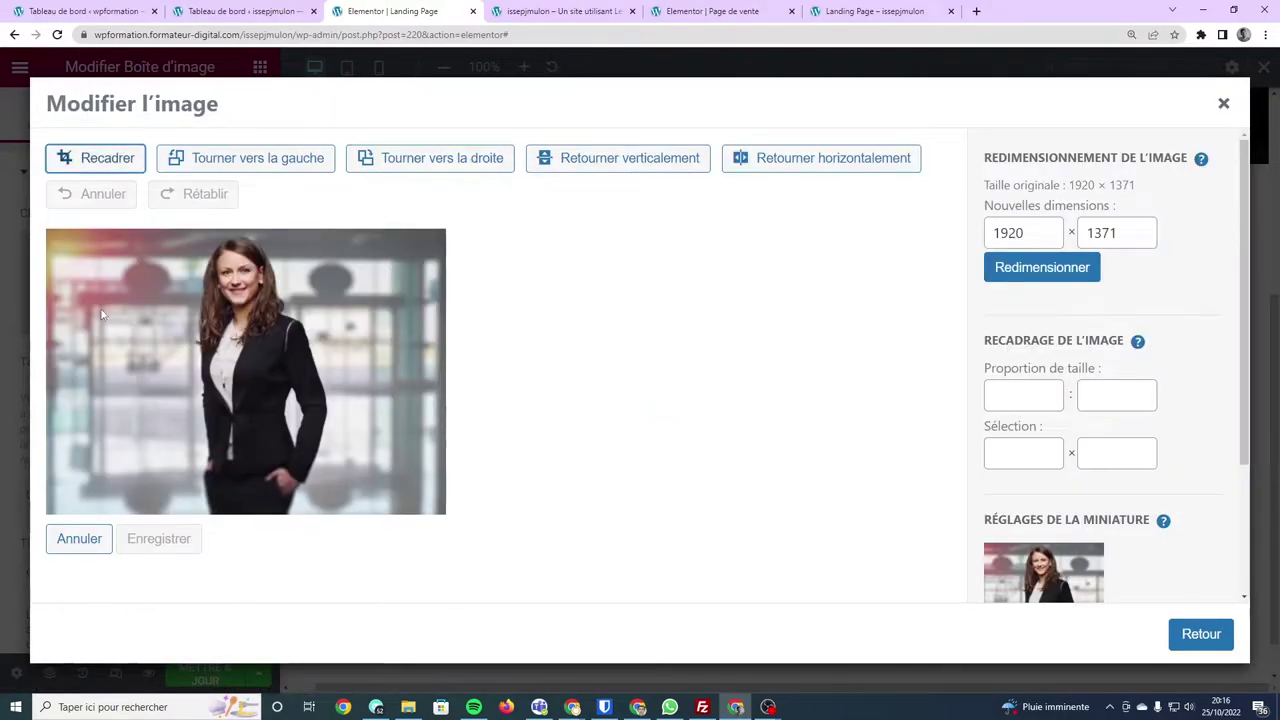
# - Crop the businesswoman photo to her head and shoulders and save it at 604 × 542
pyautogui.click(110, 160)
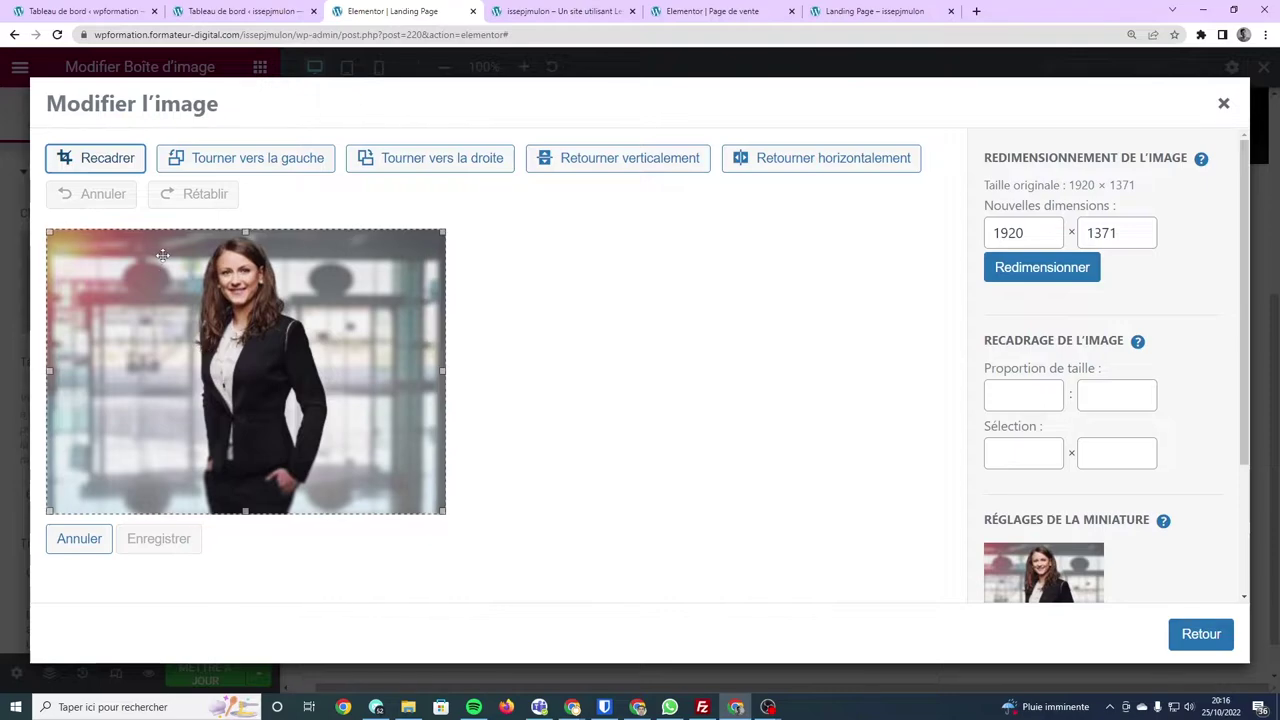
pyautogui.moveTo(49, 511)
pyautogui.mouseDown()
pyautogui.moveTo(286, 328)
pyautogui.moveTo(349, 305)
pyautogui.moveTo(229, 291)
pyautogui.mouseUp()
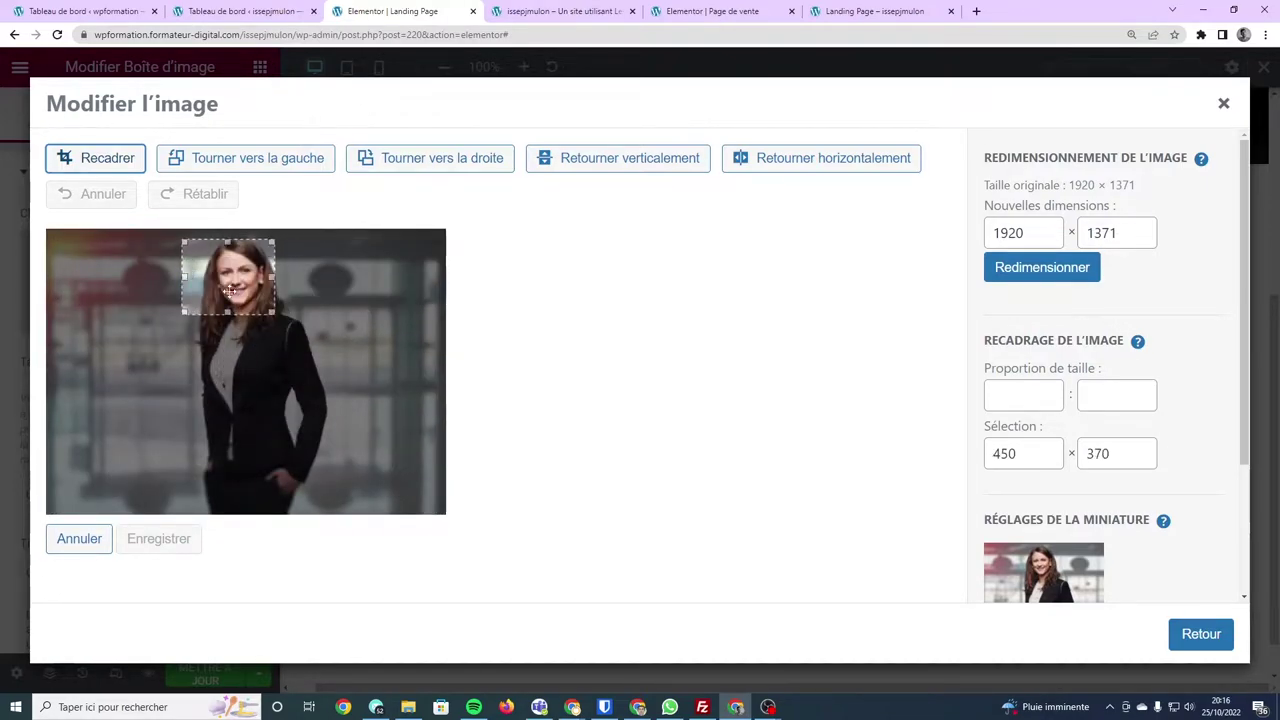
pyautogui.click(275, 308)
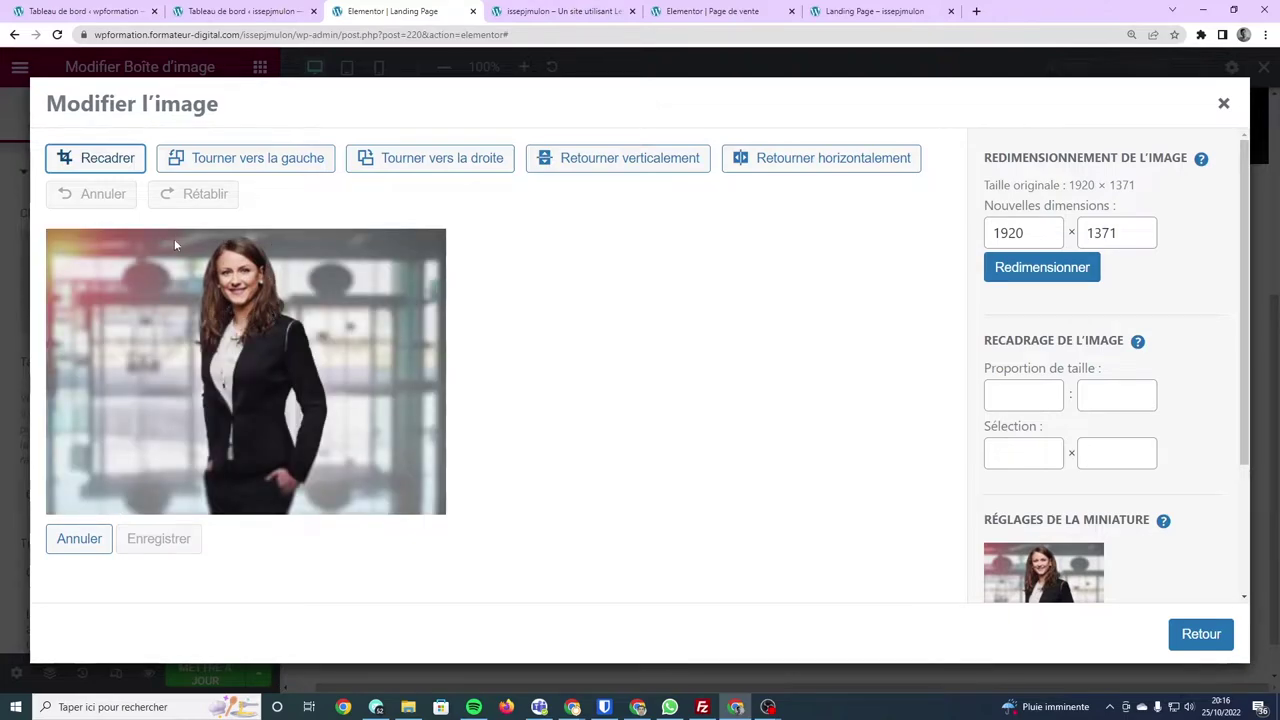
pyautogui.moveTo(174, 239)
pyautogui.mouseDown()
pyautogui.moveTo(296, 323)
pyautogui.moveTo(264, 296)
pyautogui.moveTo(238, 340)
pyautogui.mouseUp()
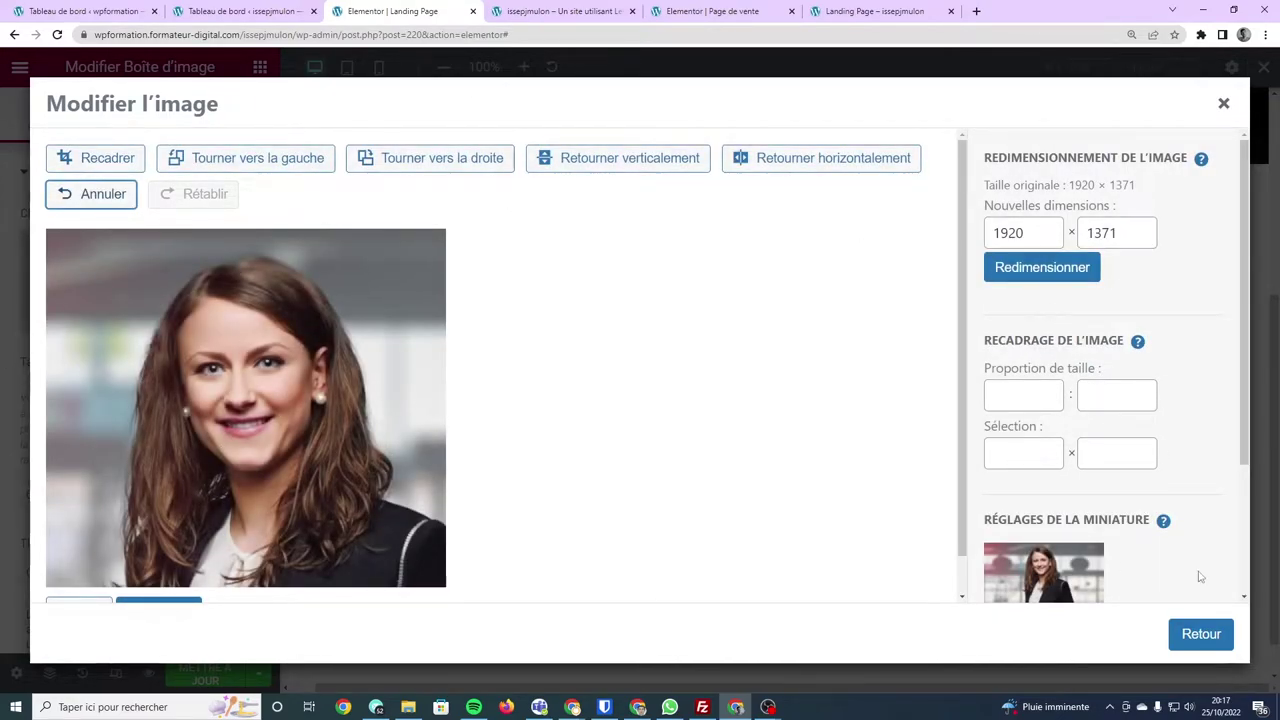
pyautogui.scroll(-1, 180, 580)
pyautogui.click(157, 572)
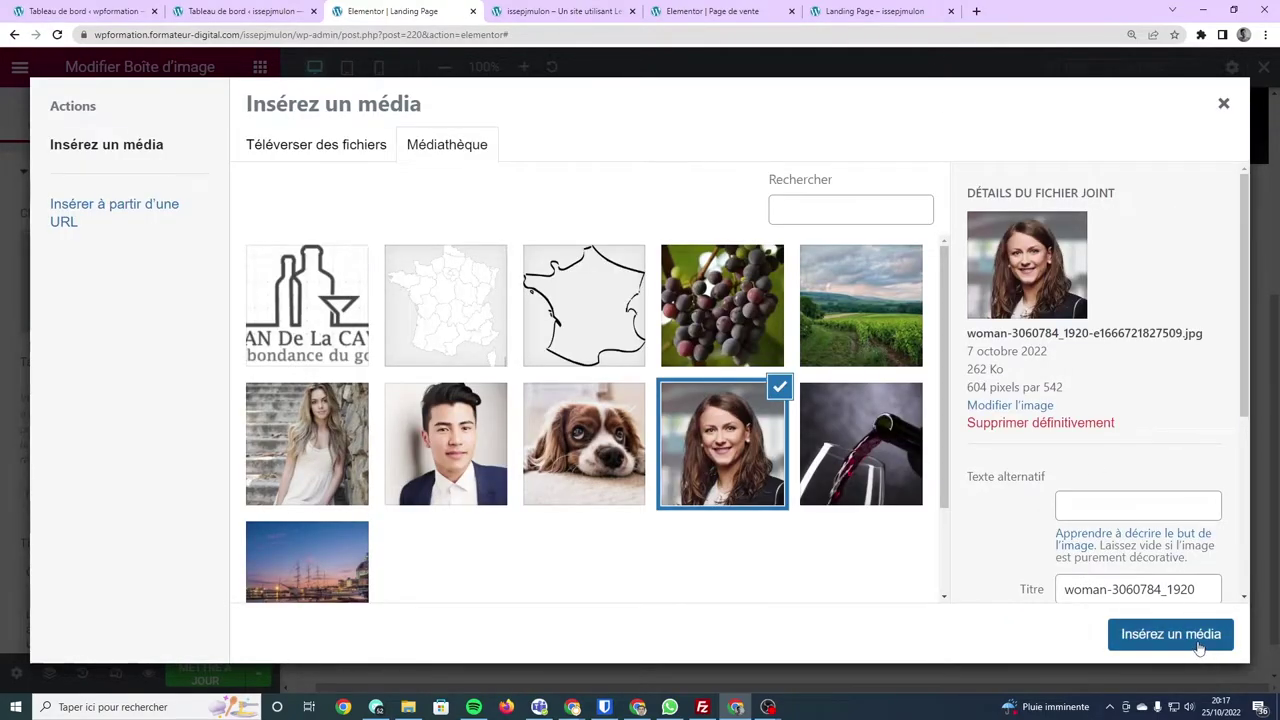
# - Insert the cropped portrait into the middle box and set its border radius to 100
pyautogui.click(1196, 646)
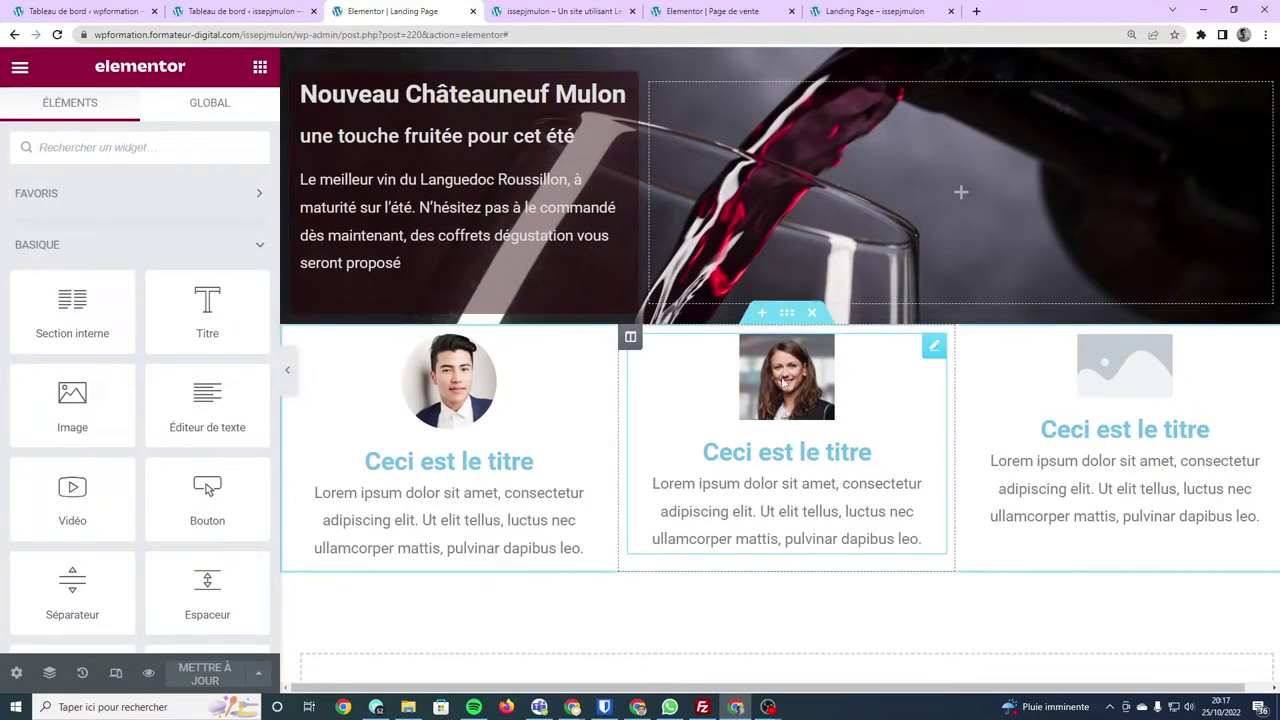
pyautogui.click(787, 400)
pyautogui.click(123, 112)
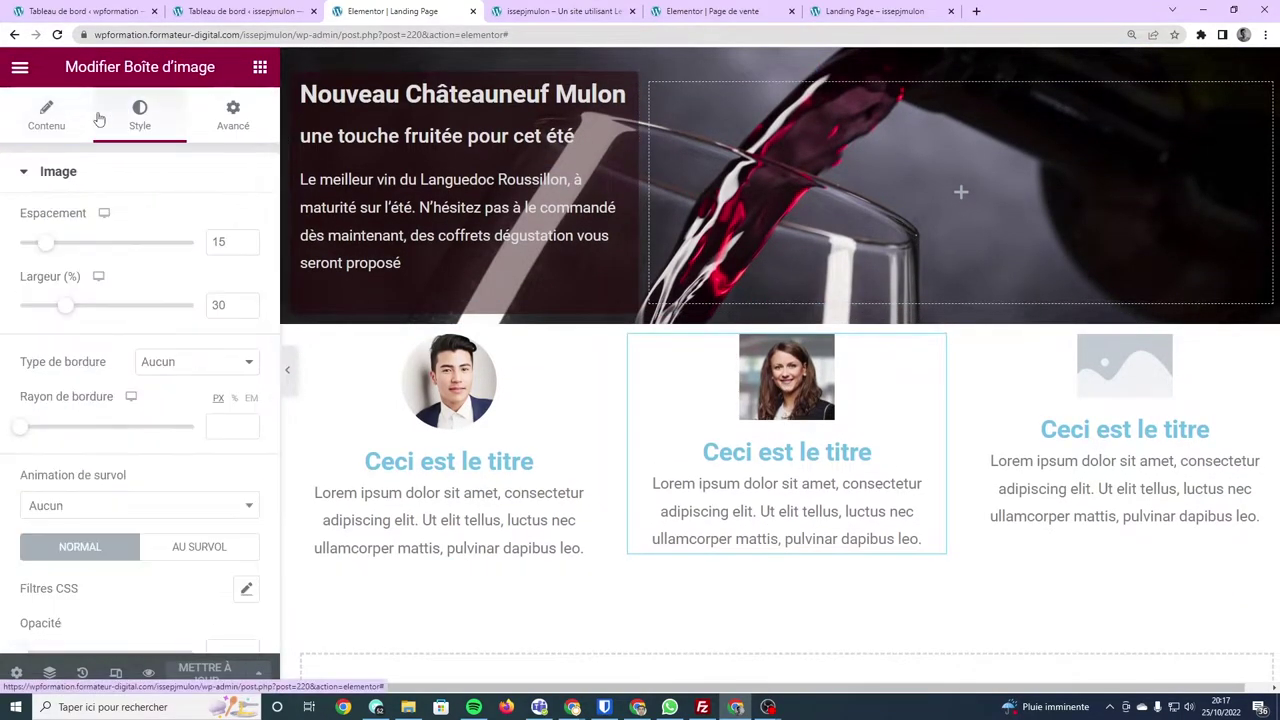
pyautogui.moveTo(30, 427); pyautogui.dragTo(193, 427)
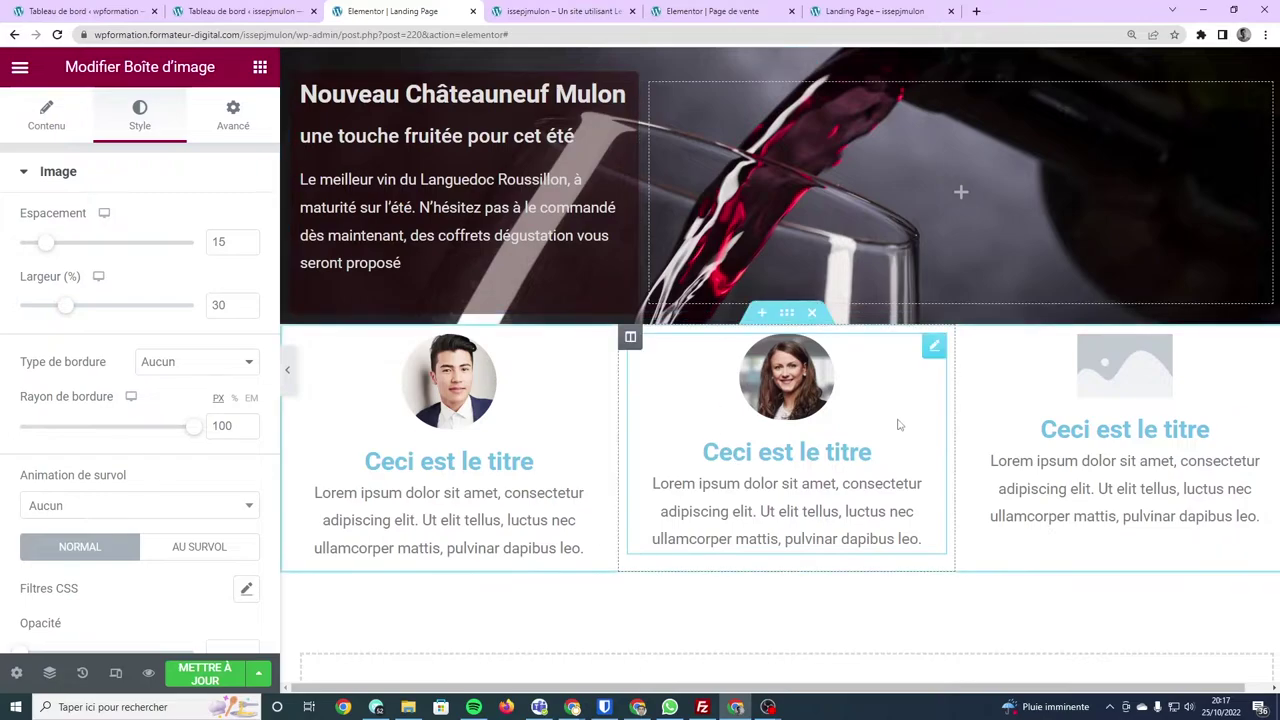
pyautogui.click(60, 112)
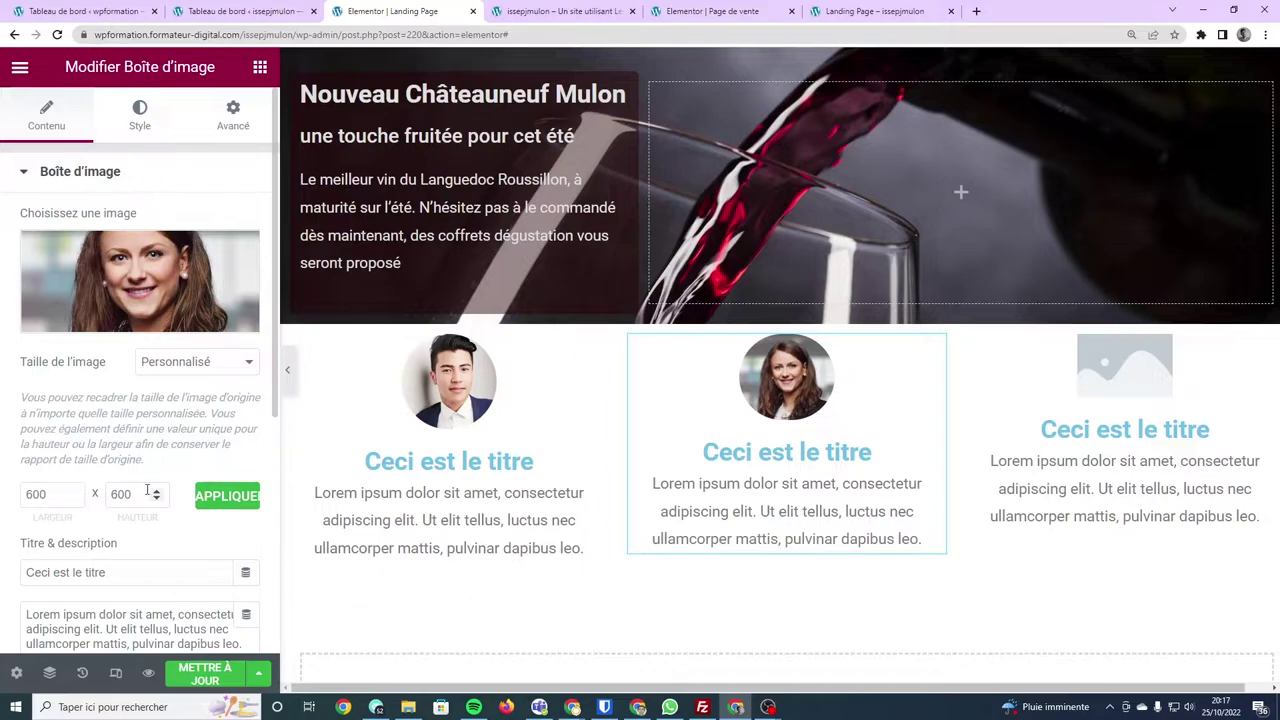
pyautogui.click(1110, 373)
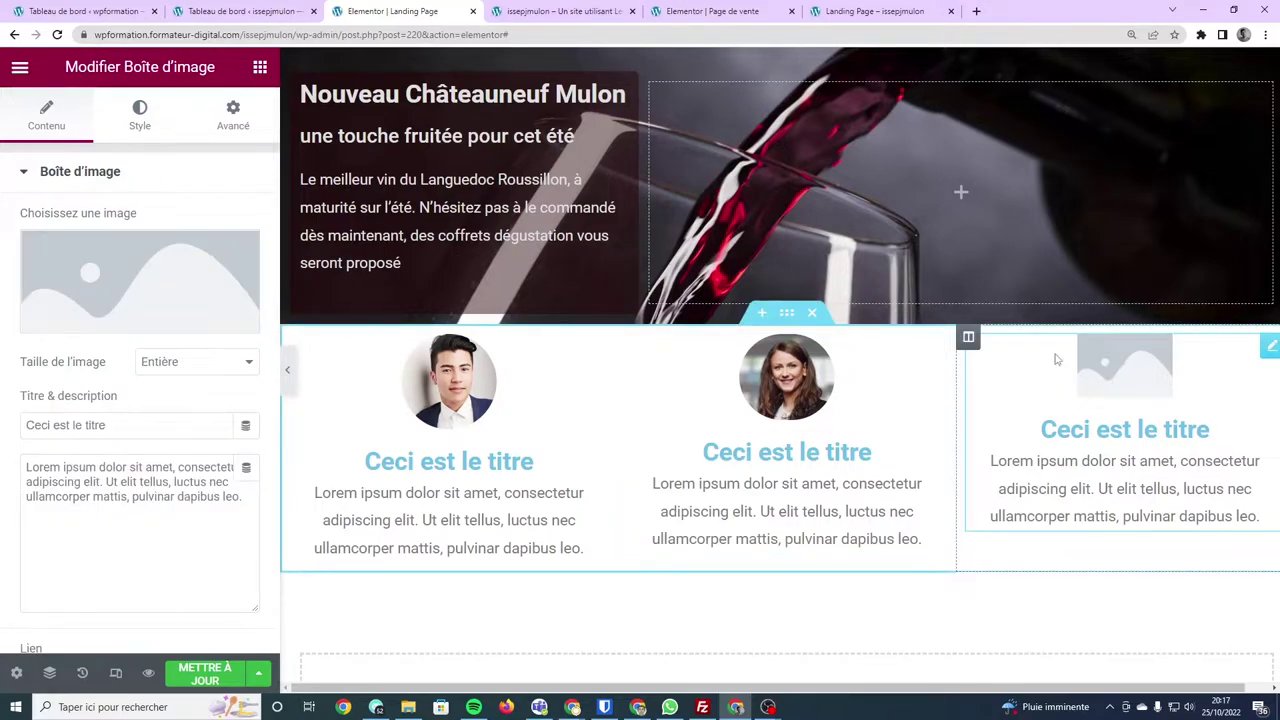
# - Insert the cocker spaniel photo into the third image box at a custom 600 × 600 size
pyautogui.click(102, 265)
pyautogui.click(540, 462)
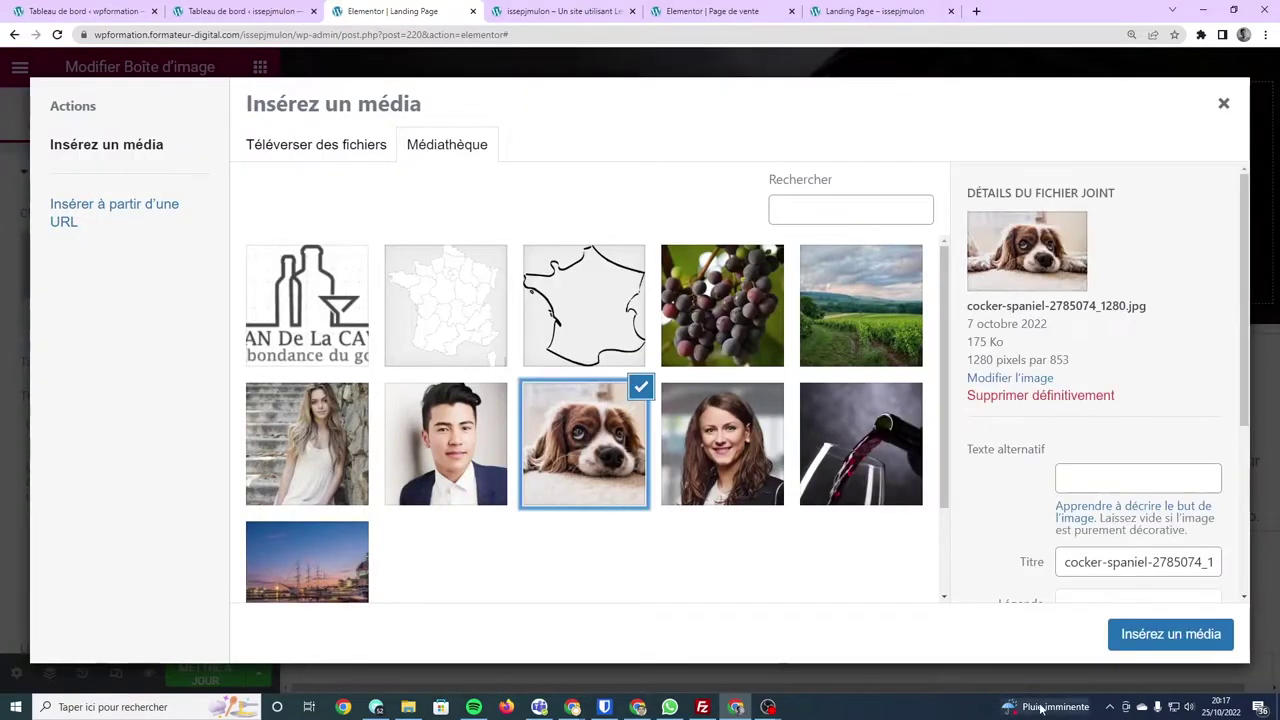
pyautogui.click(1137, 638)
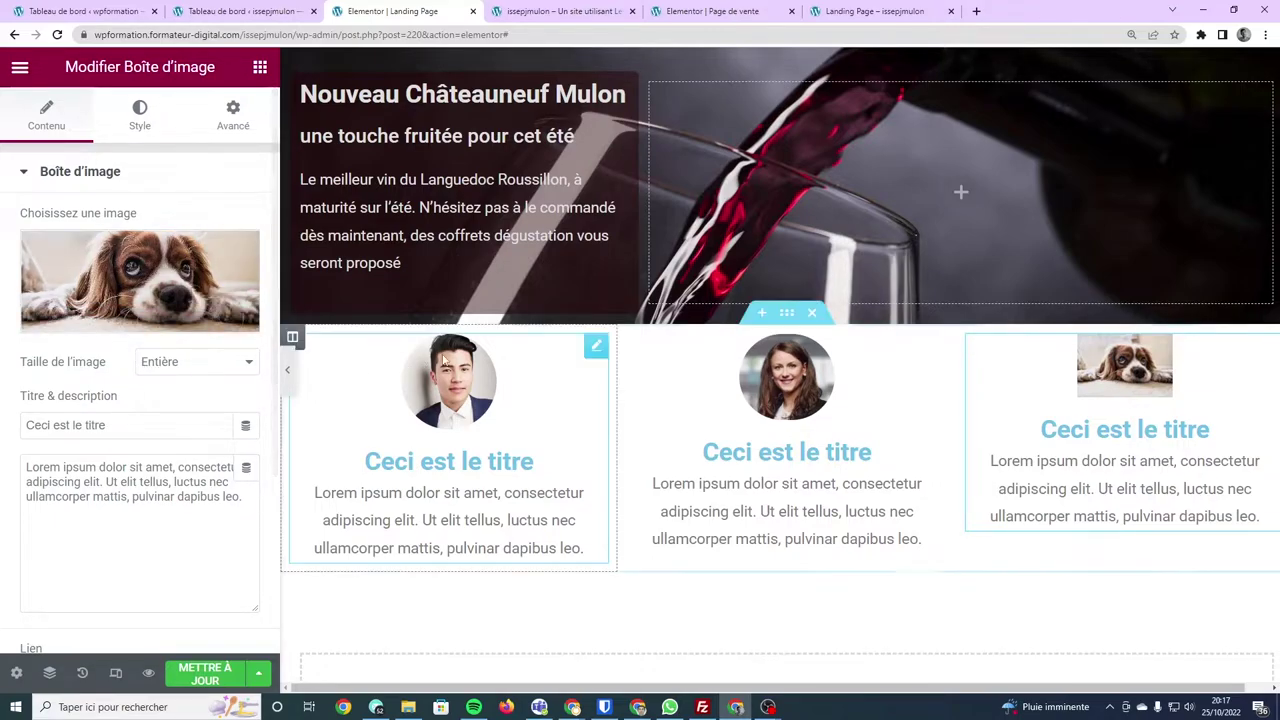
pyautogui.click(197, 361)
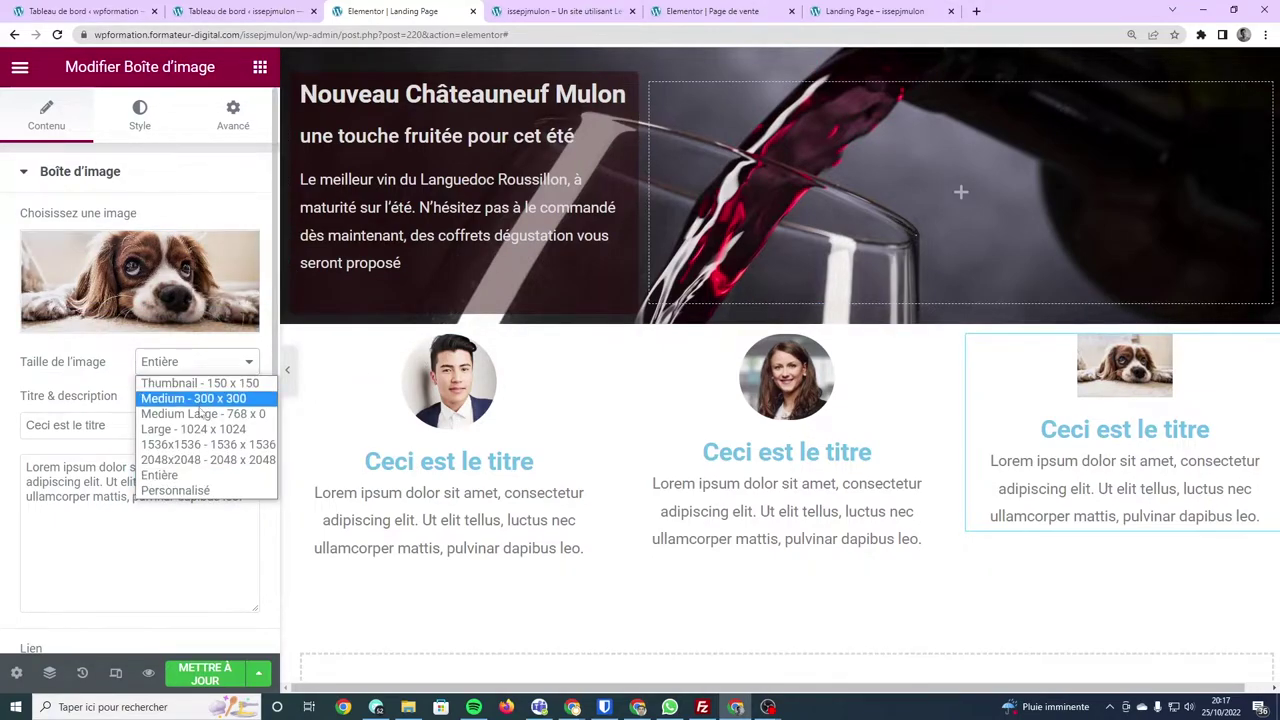
pyautogui.click(172, 487)
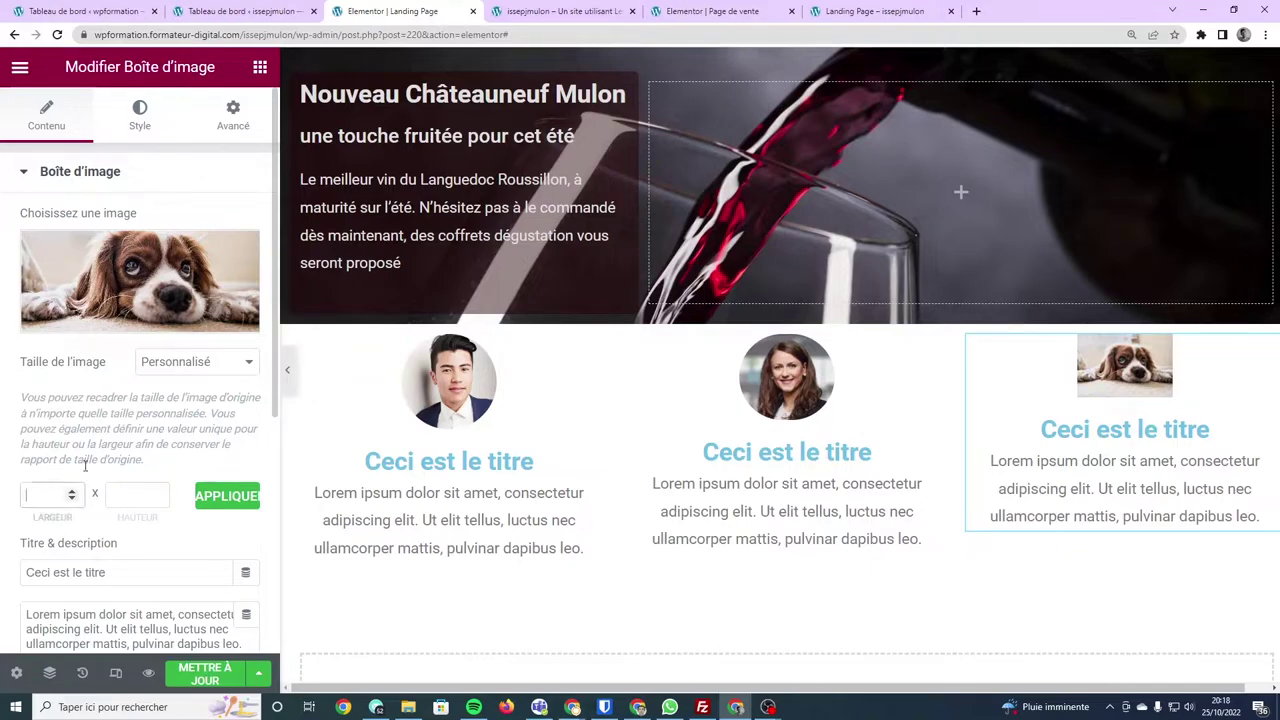
pyautogui.write('600')
pyautogui.press('Return')
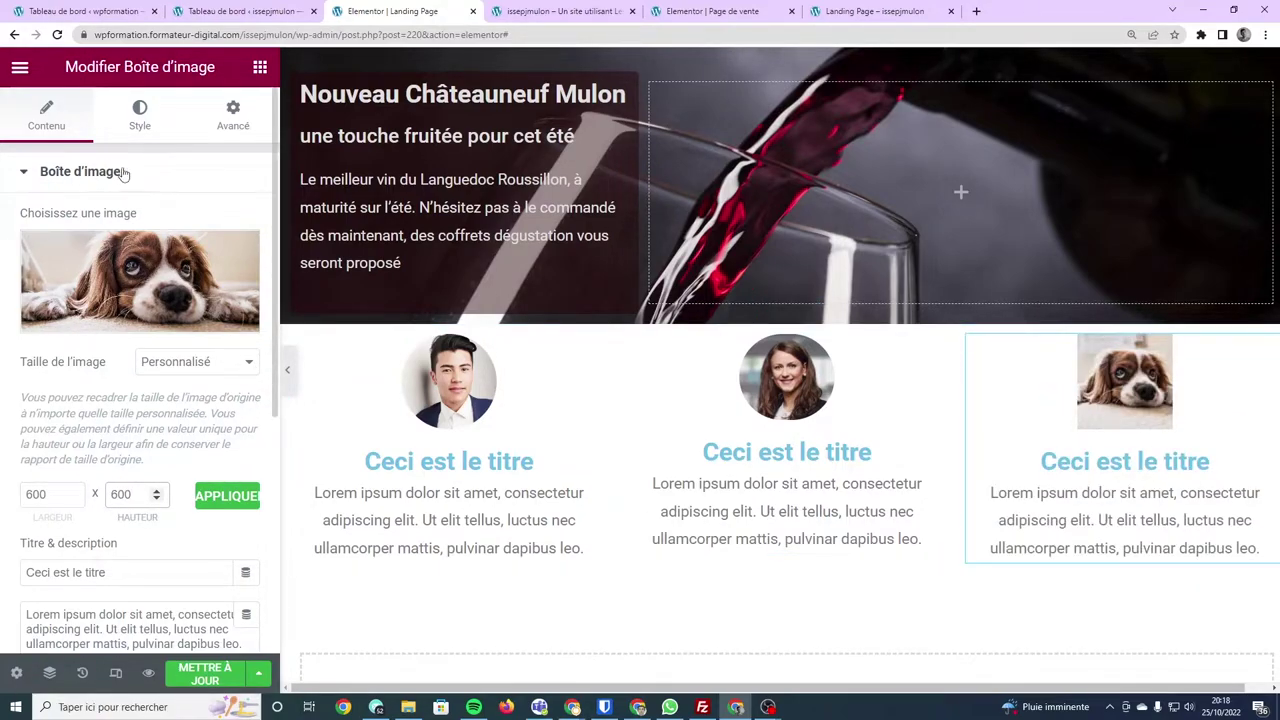
# - Open the dog image's style settings, then select the first column's image box
pyautogui.click(135, 100)
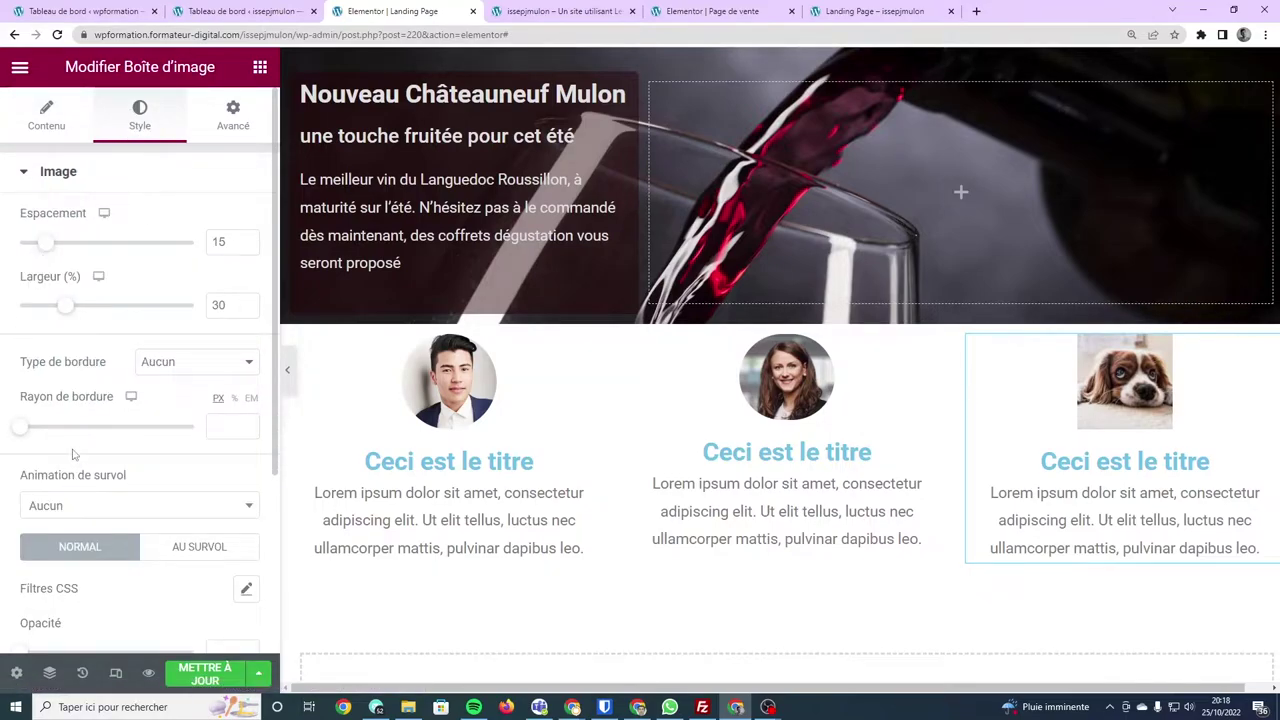
pyautogui.scroll(5, 230, 423)
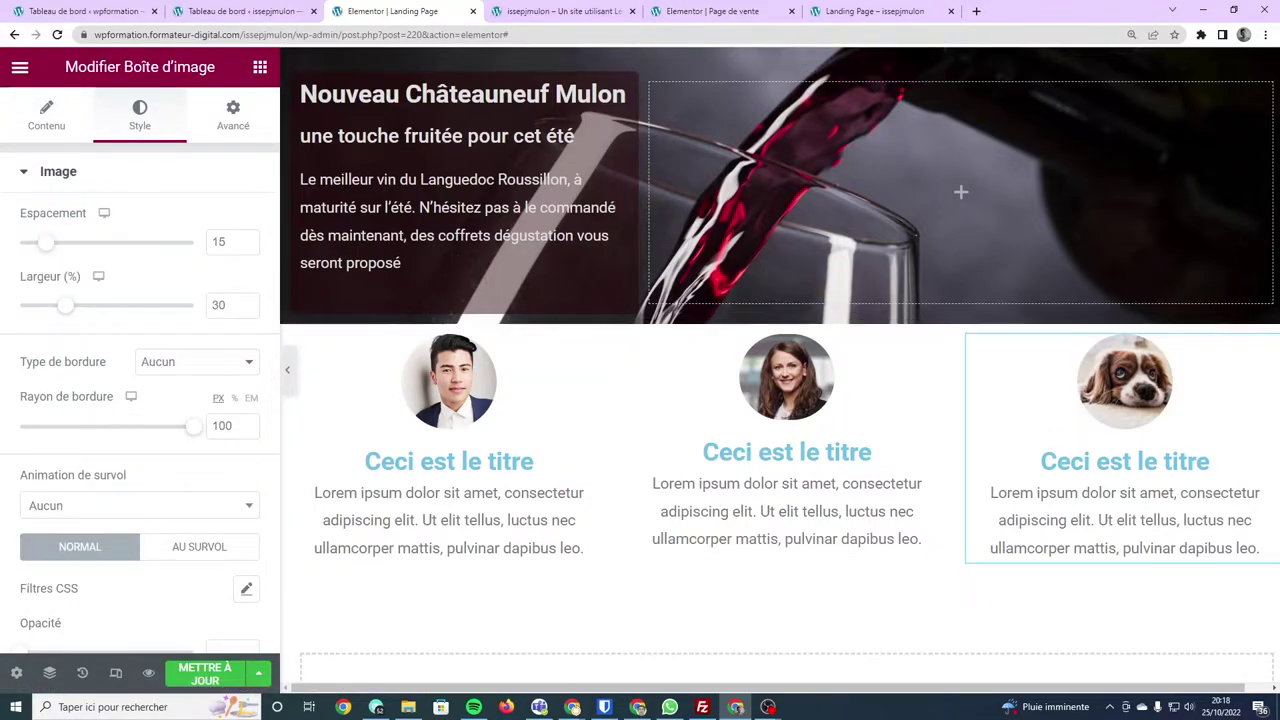
pyautogui.click(433, 455)
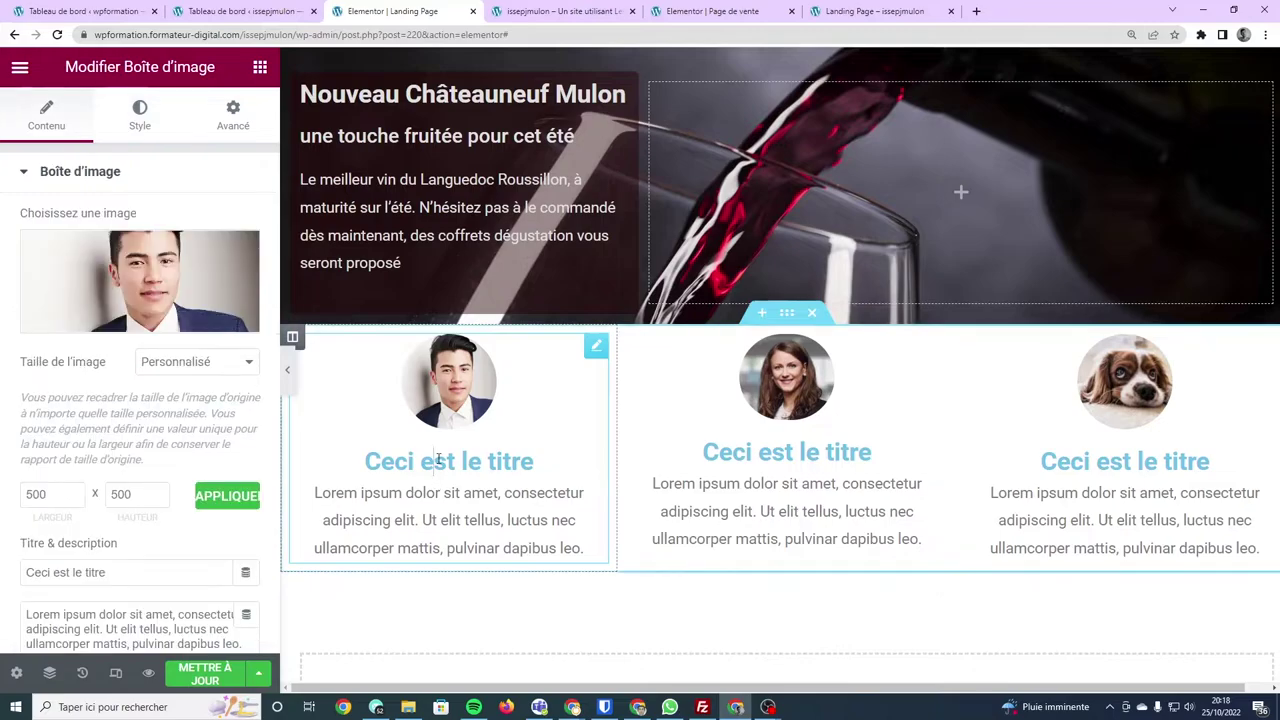
# - Replace the first card's 'Ceci est le titre' heading with the man's name
pyautogui.tripleClick(433, 455)
pyautogui.write('John Wayne')
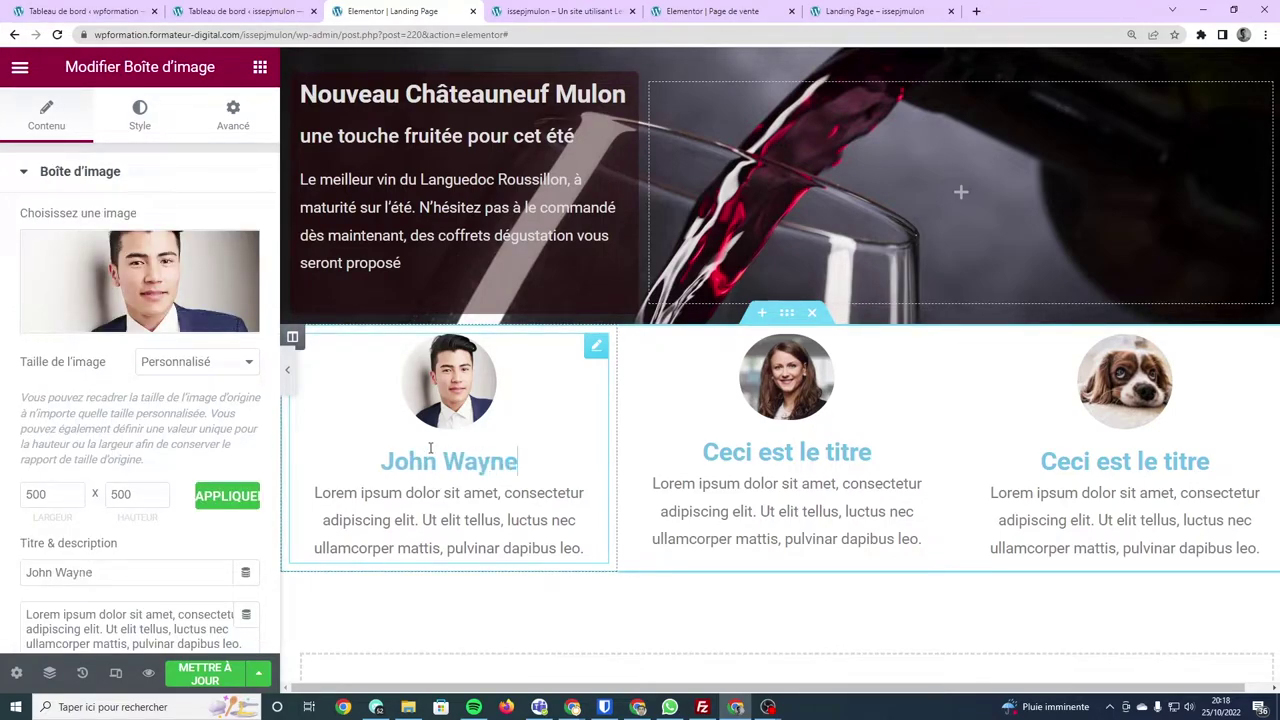
pyautogui.scroll(2, 430, 448)
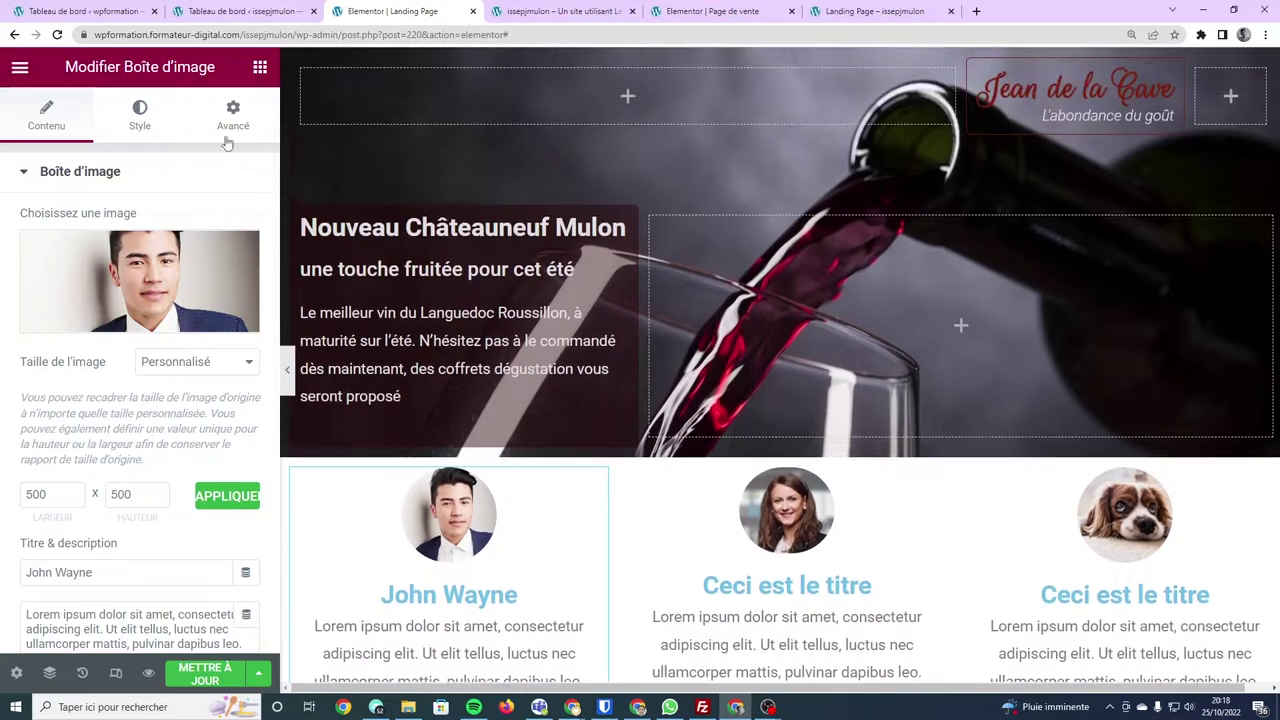
# - Retitle the second card with the woman's full name and start retyping the third card's title
pyautogui.tripleClick(807, 590)
pyautogui.rightClick(807, 594)
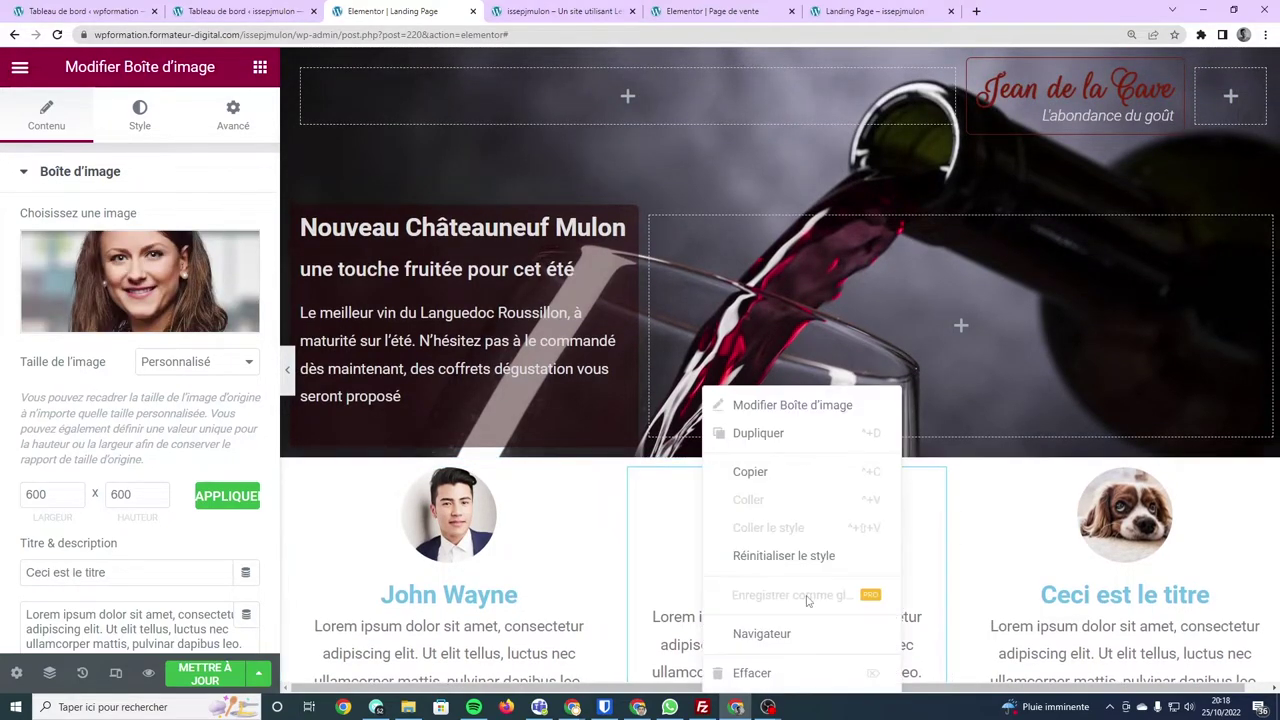
pyautogui.press('Escape')
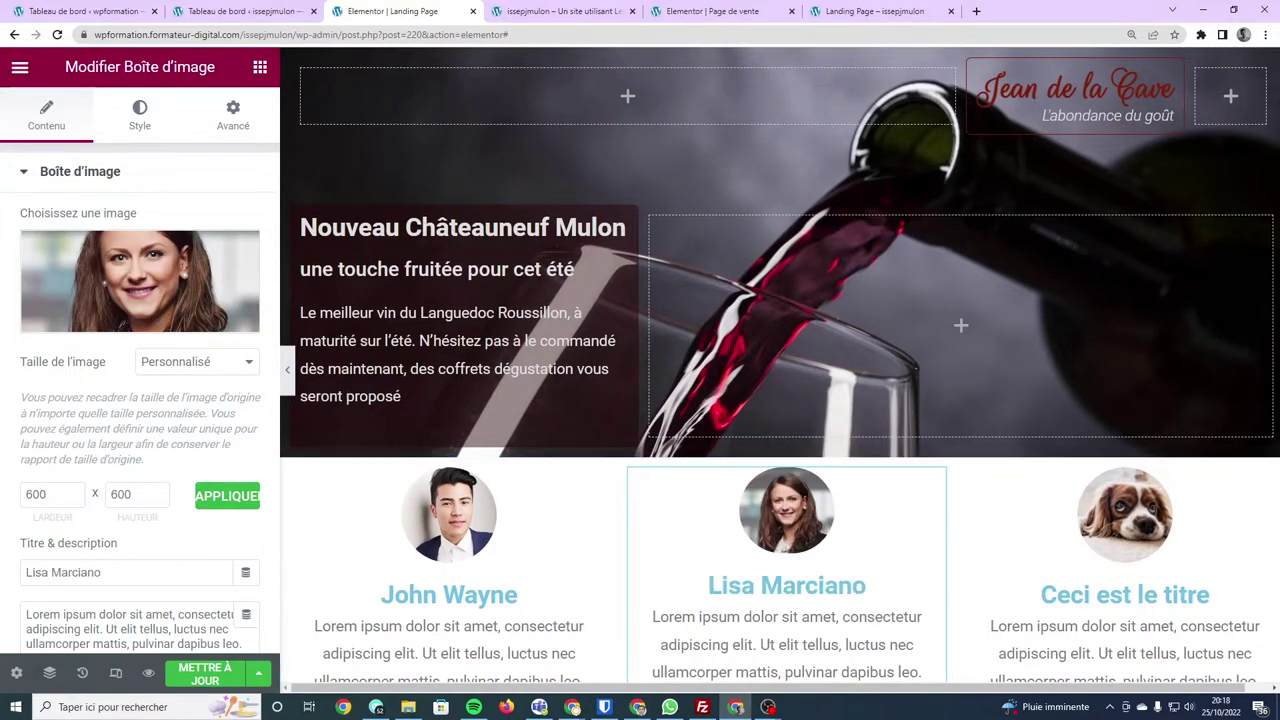
pyautogui.moveTo(1210, 595); pyautogui.dragTo(1040, 595)
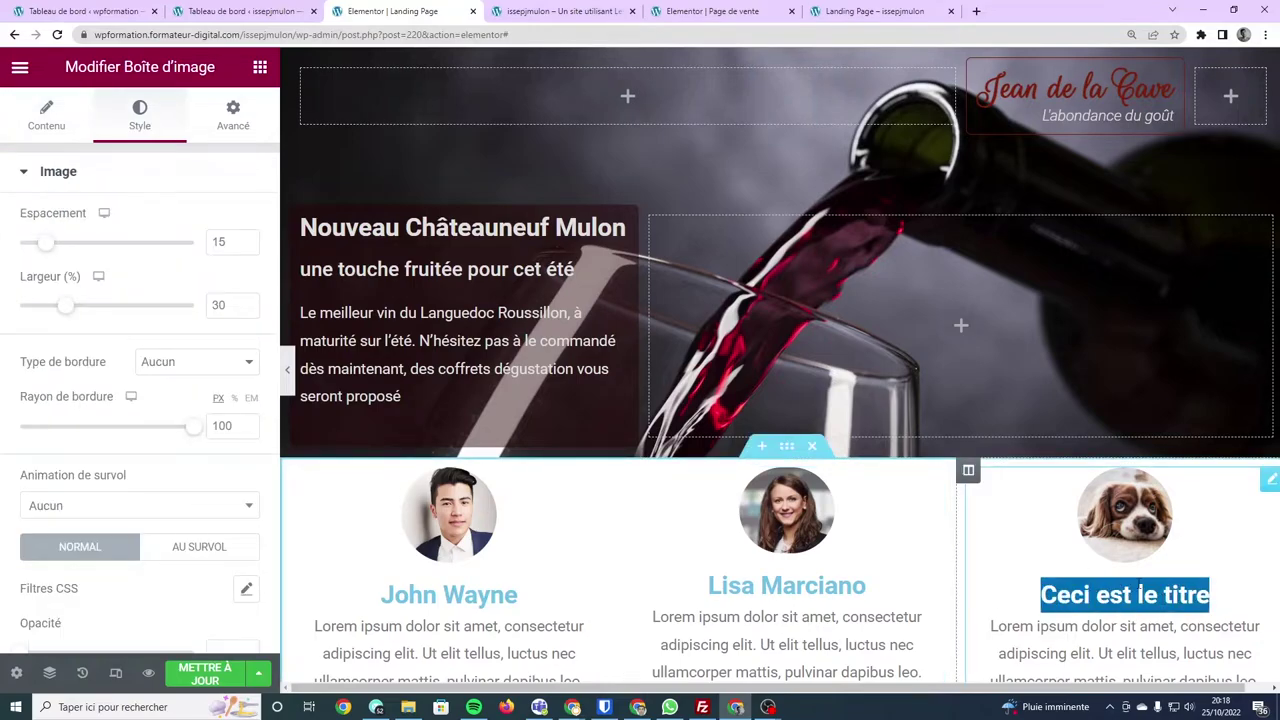
pyautogui.write('Woofy')
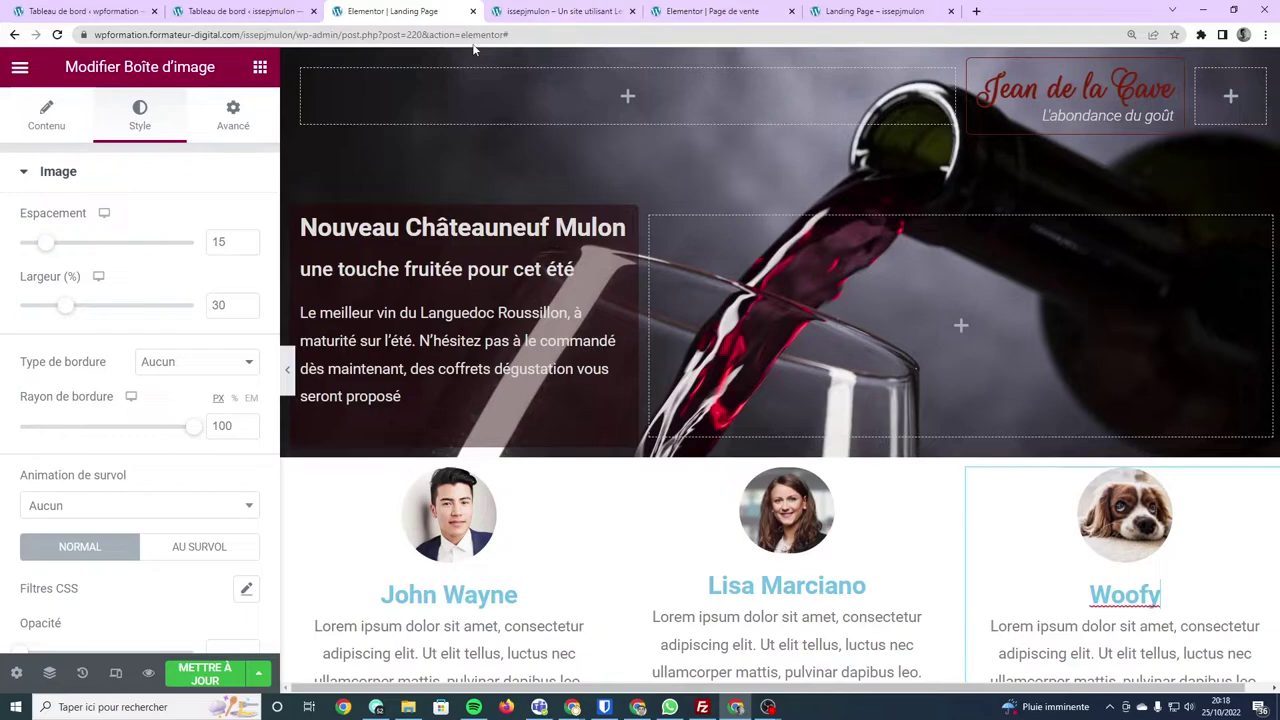
# - Copy the first member's description from the reference preview into the Elementor team card
pyautogui.click(535, 18)
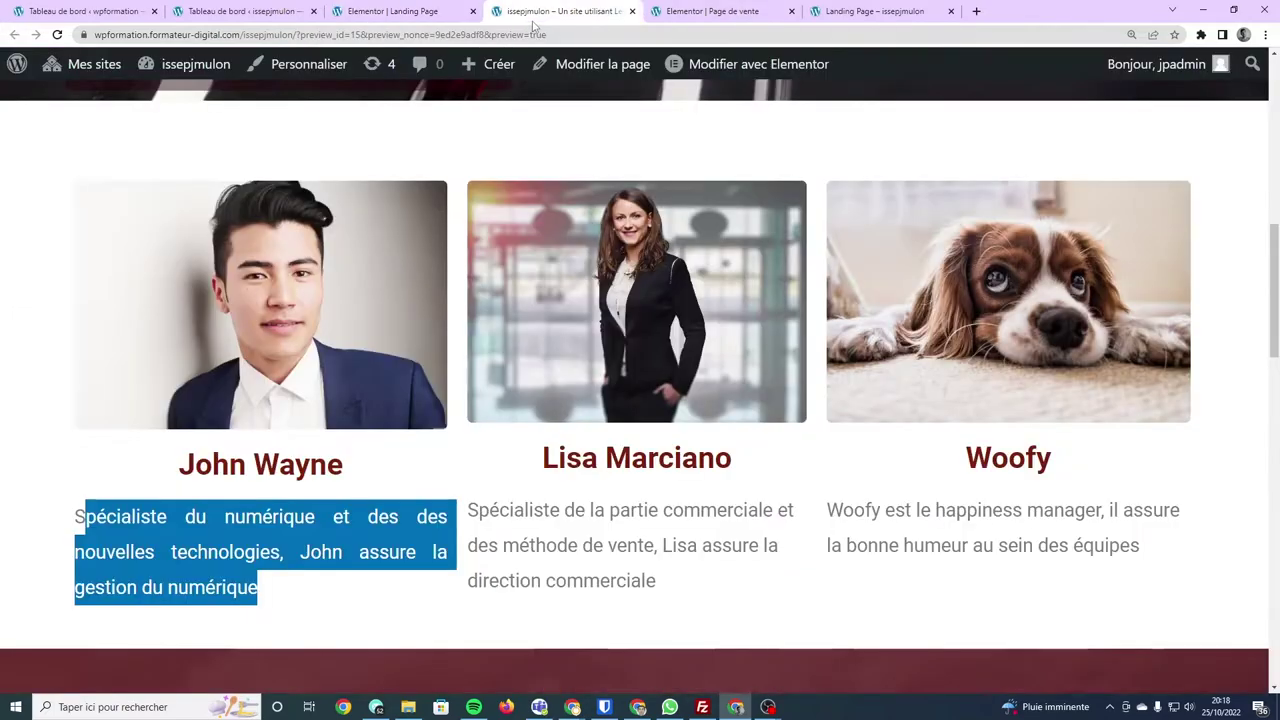
pyautogui.click(173, 551)
pyautogui.moveTo(258, 595); pyautogui.dragTo(131, 516)
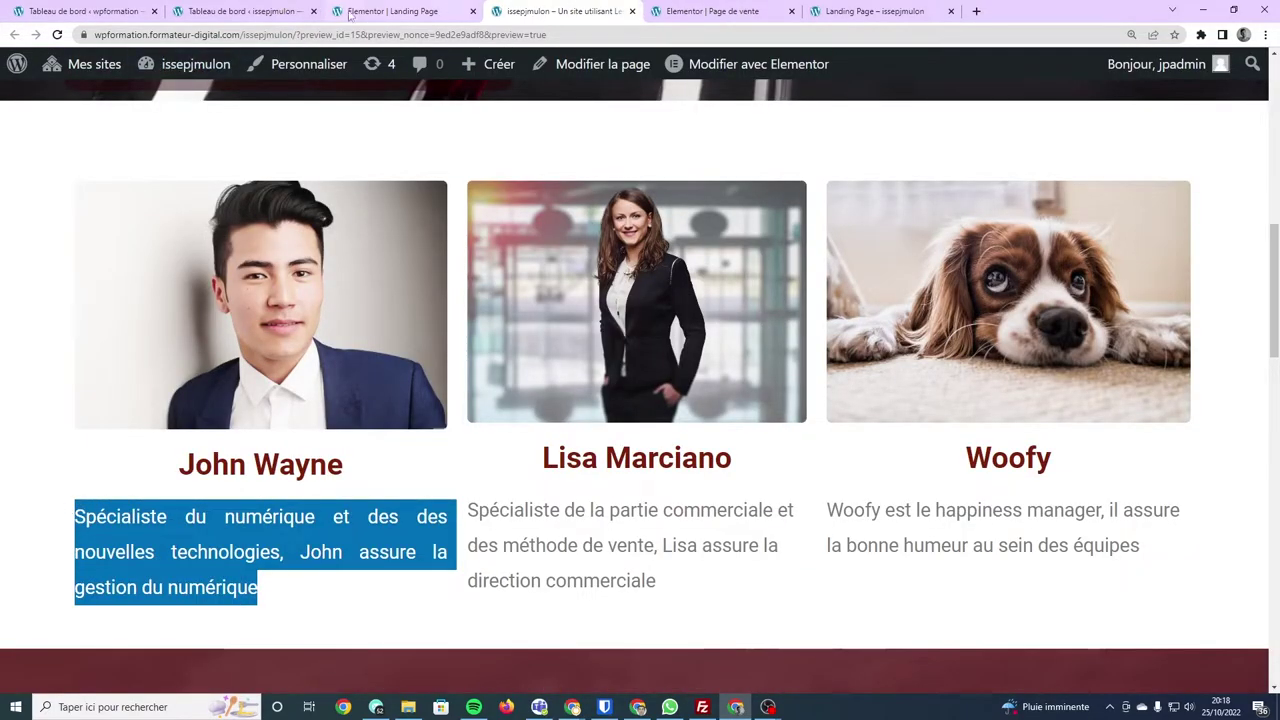
pyautogui.click(392, 11)
pyautogui.scroll(-2, 535, 537)
pyautogui.click(535, 537)
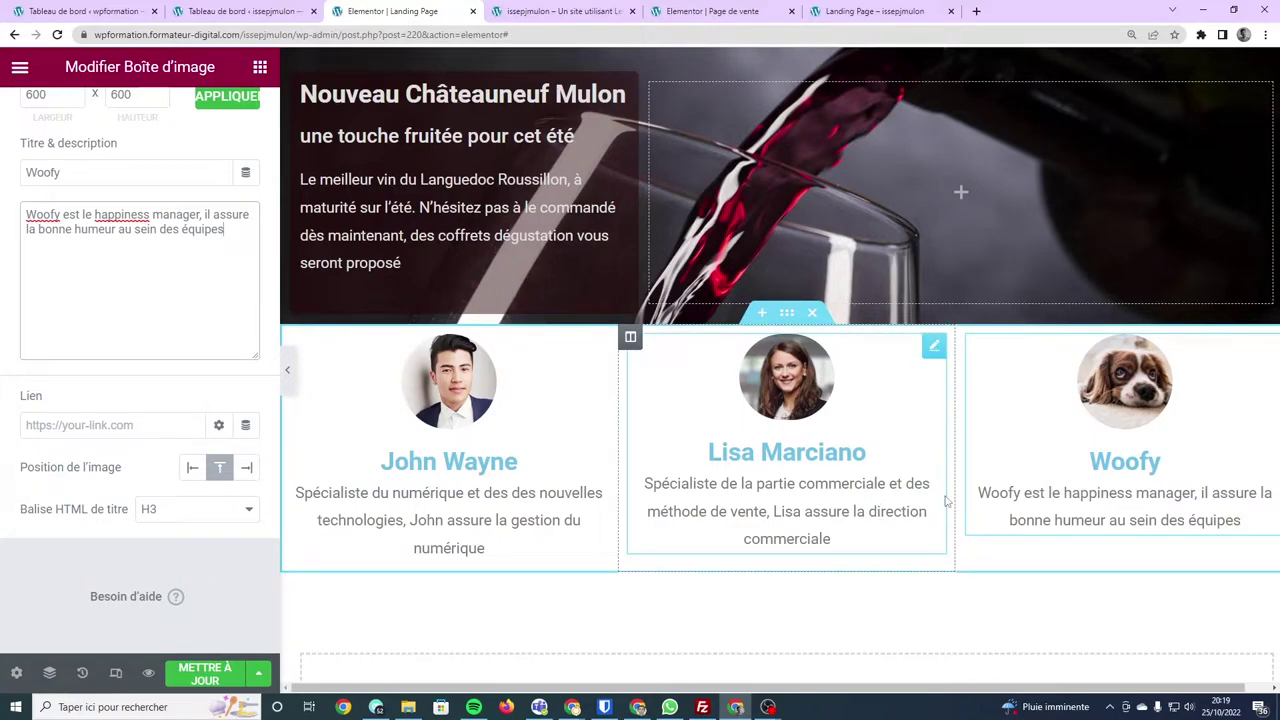
# - Drag the dividers to rebalance the three team column widths, save with Ctrl+S, and preview
pyautogui.moveTo(956, 500); pyautogui.dragTo(991, 516)
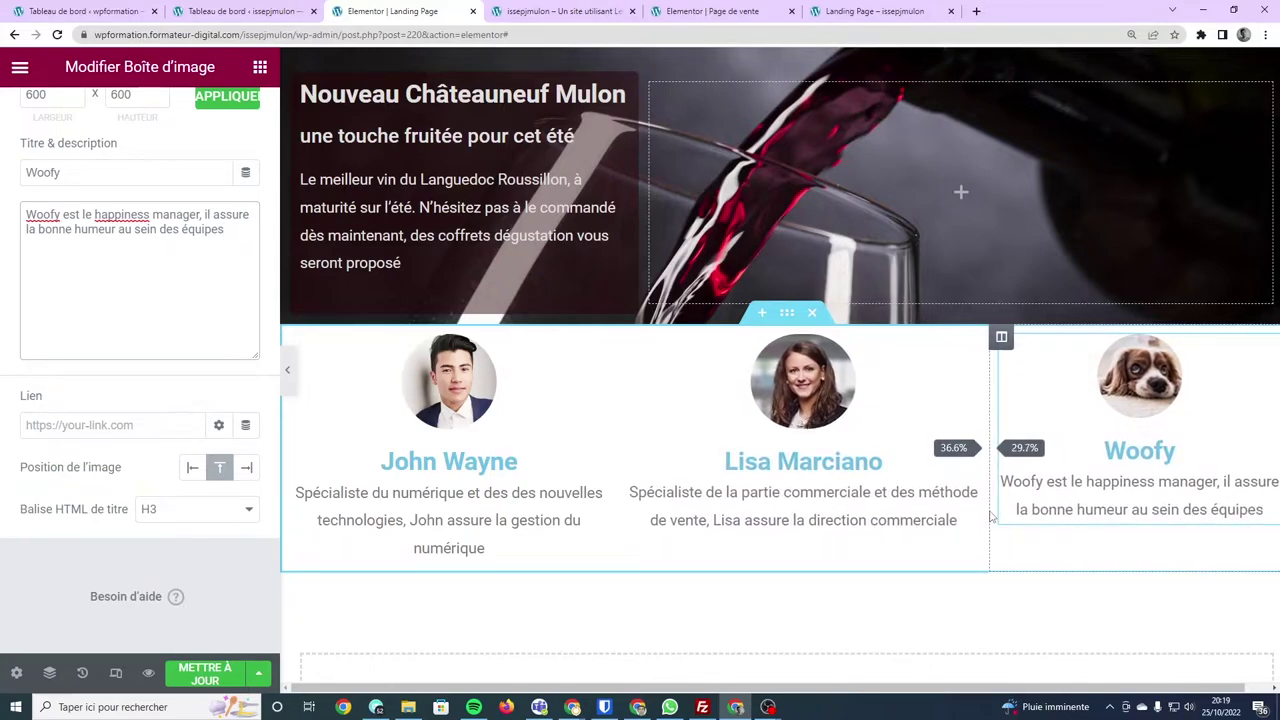
pyautogui.hotkey('ctrl', 's')
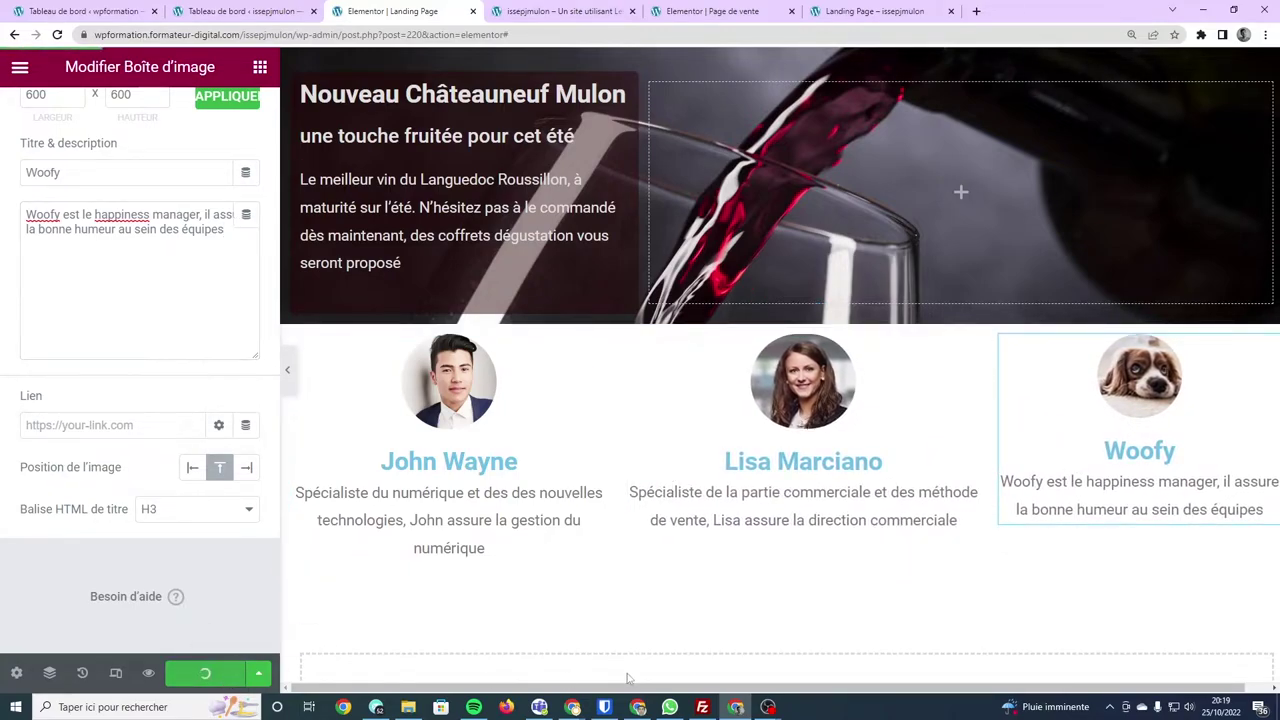
pyautogui.moveTo(638, 689); pyautogui.dragTo(663, 695)
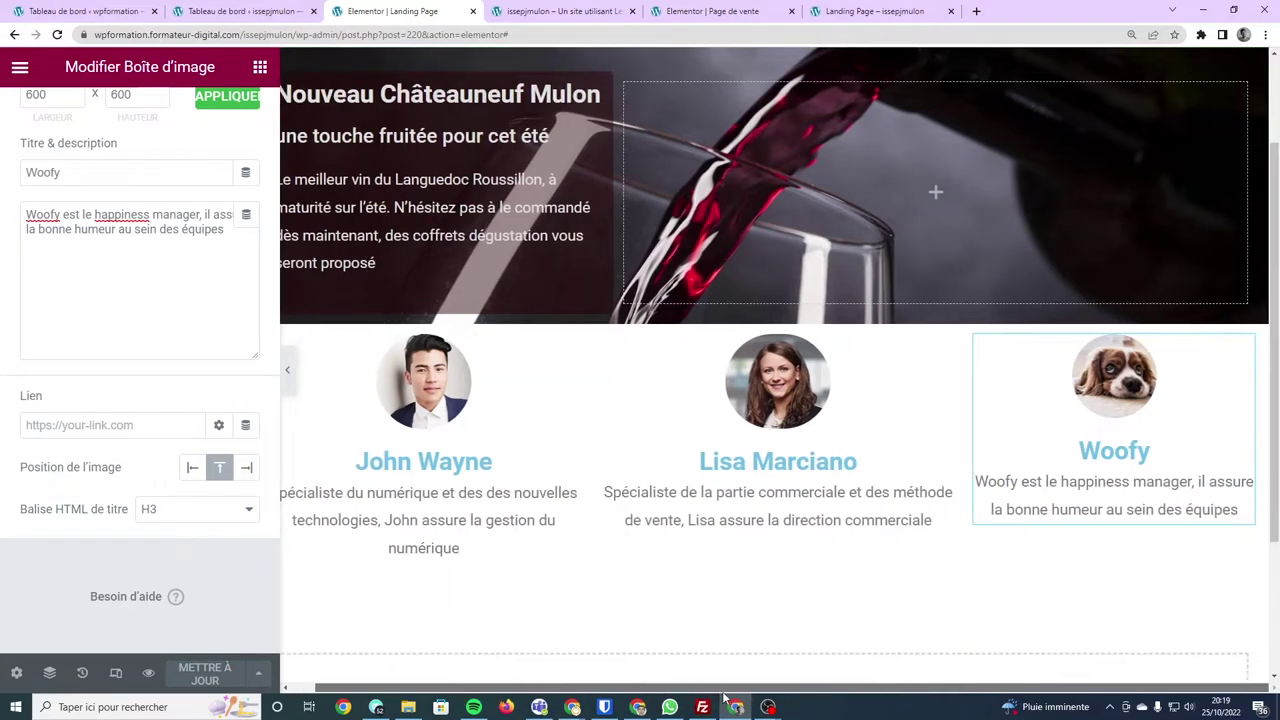
pyautogui.moveTo(449, 445)
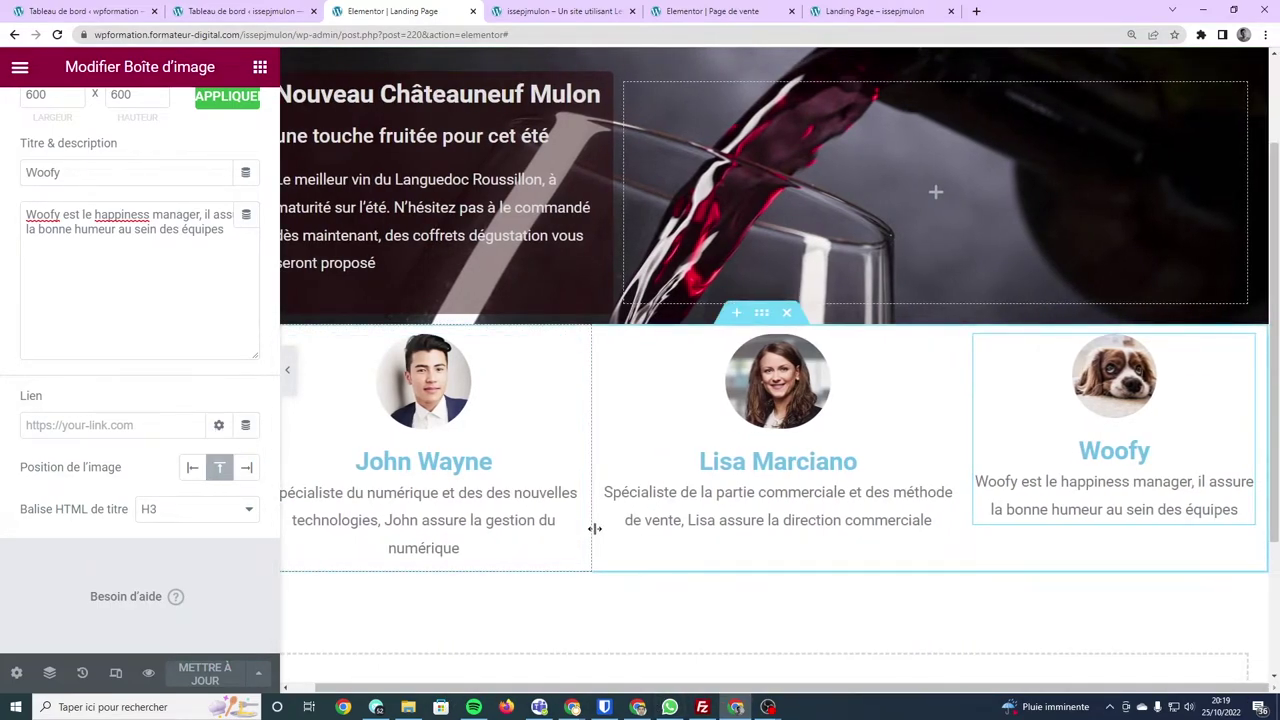
pyautogui.moveTo(594, 527)
pyautogui.mouseDown()
pyautogui.moveTo(619, 540)
pyautogui.moveTo(591, 542)
pyautogui.mouseUp()
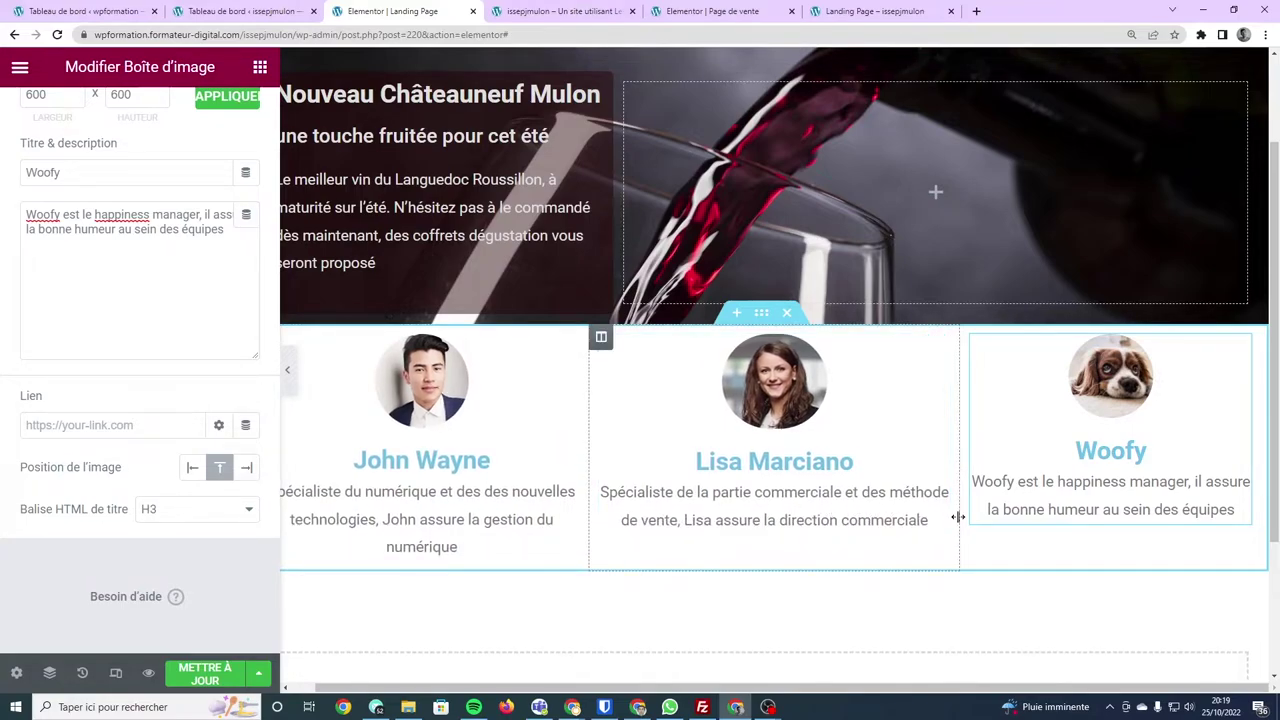
pyautogui.moveTo(955, 522); pyautogui.dragTo(942, 537)
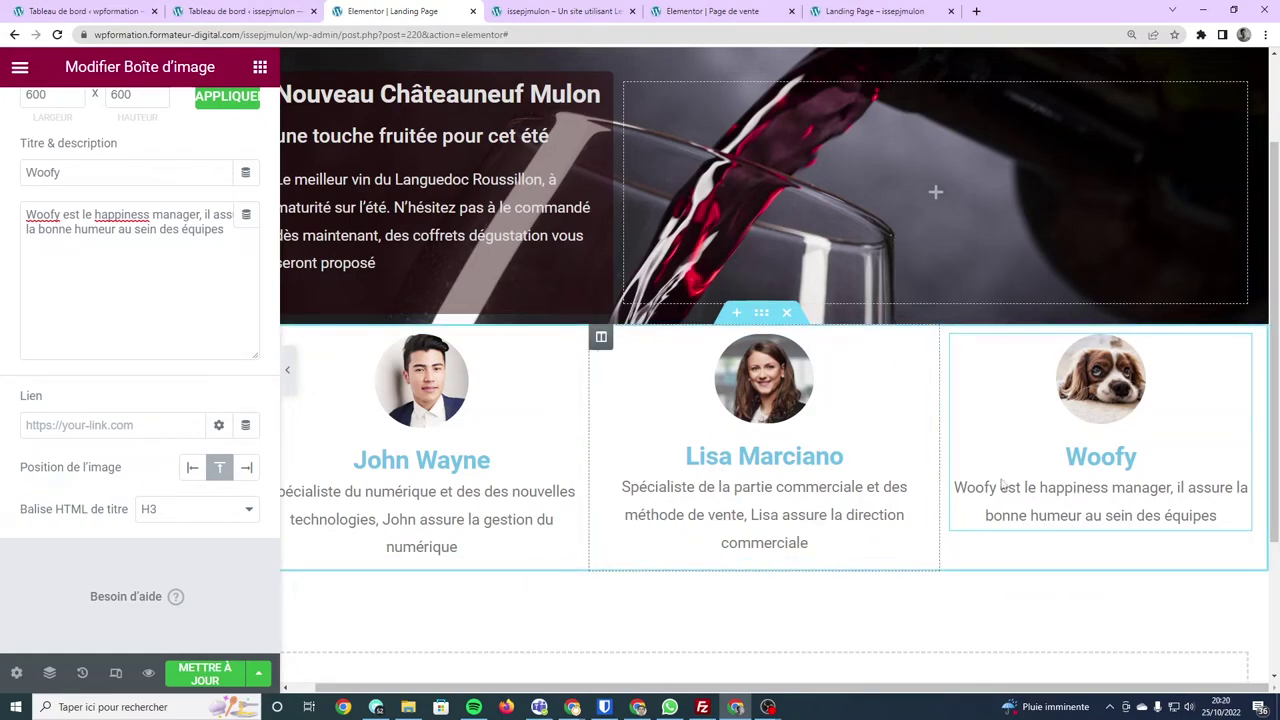
pyautogui.click(150, 673)
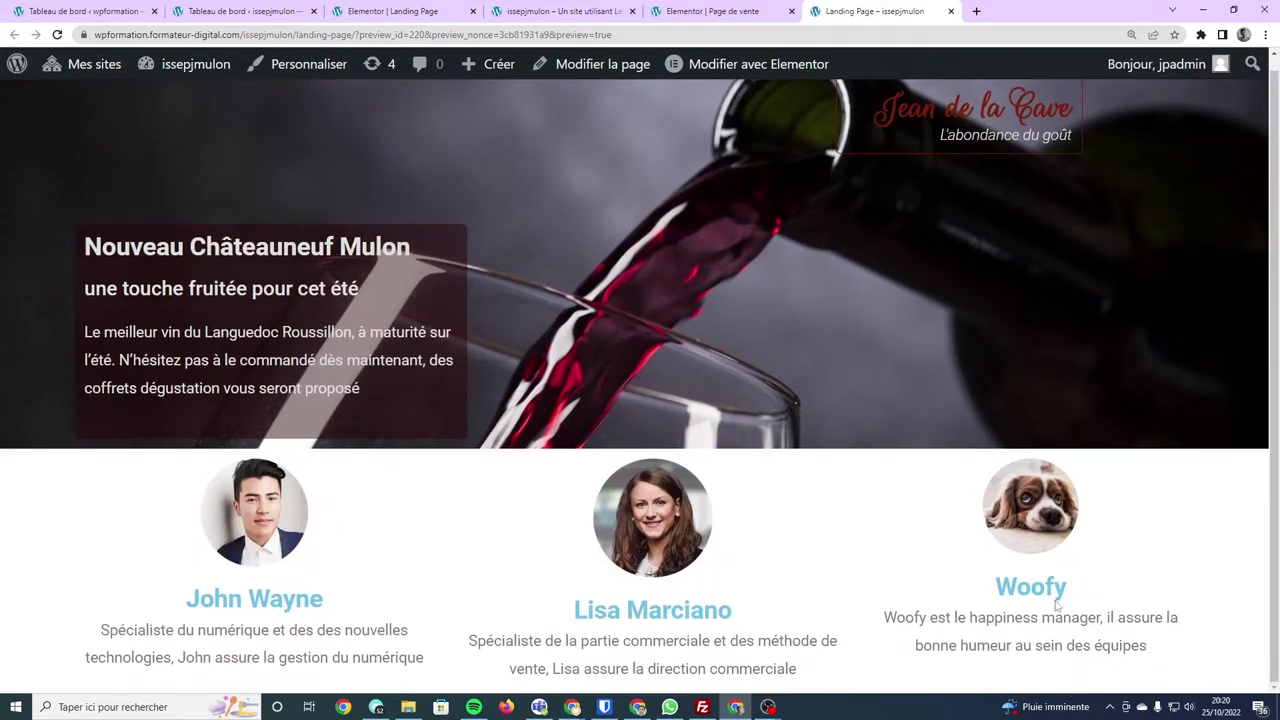
# - End Woofy's description with 'Il est donc le meilleur compagnon de l'entreprise', no final period
pyautogui.click(712, 12)
pyautogui.click(388, 11)
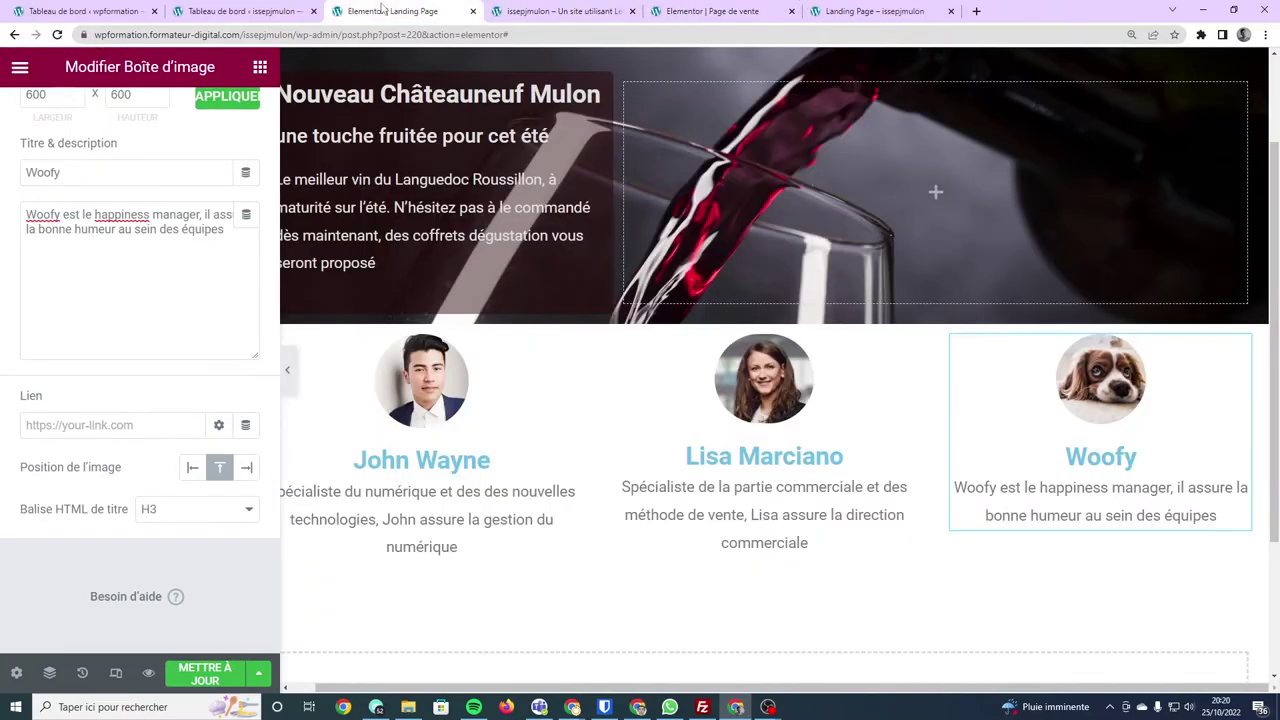
pyautogui.click(989, 483)
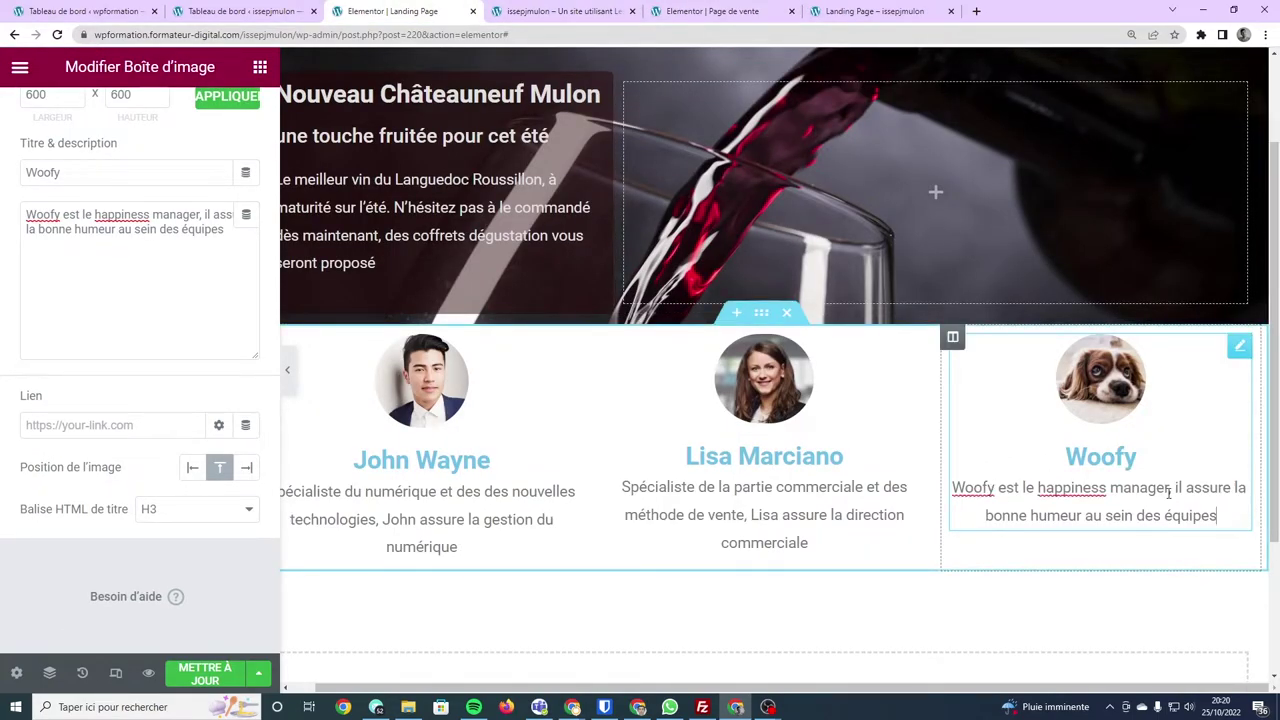
pyautogui.write('??.')
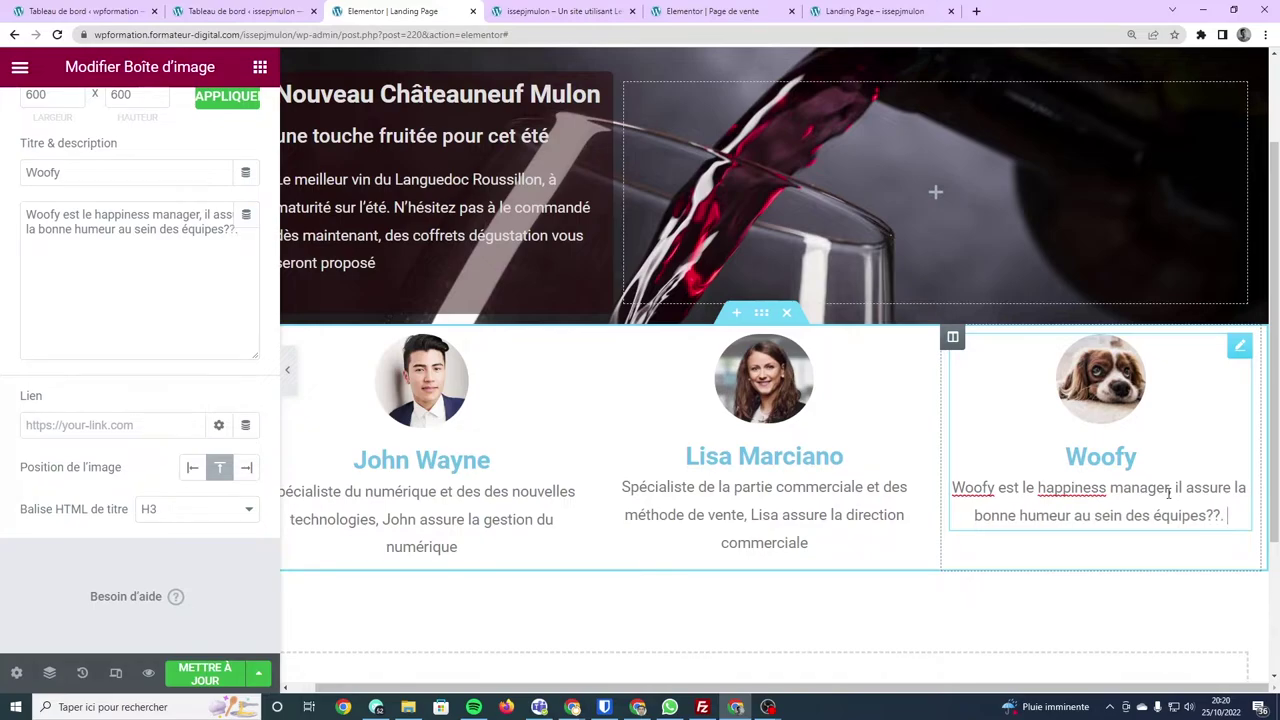
pyautogui.press('BackSpace')
pyautogui.press('BackSpace')
pyautogui.write('. I')
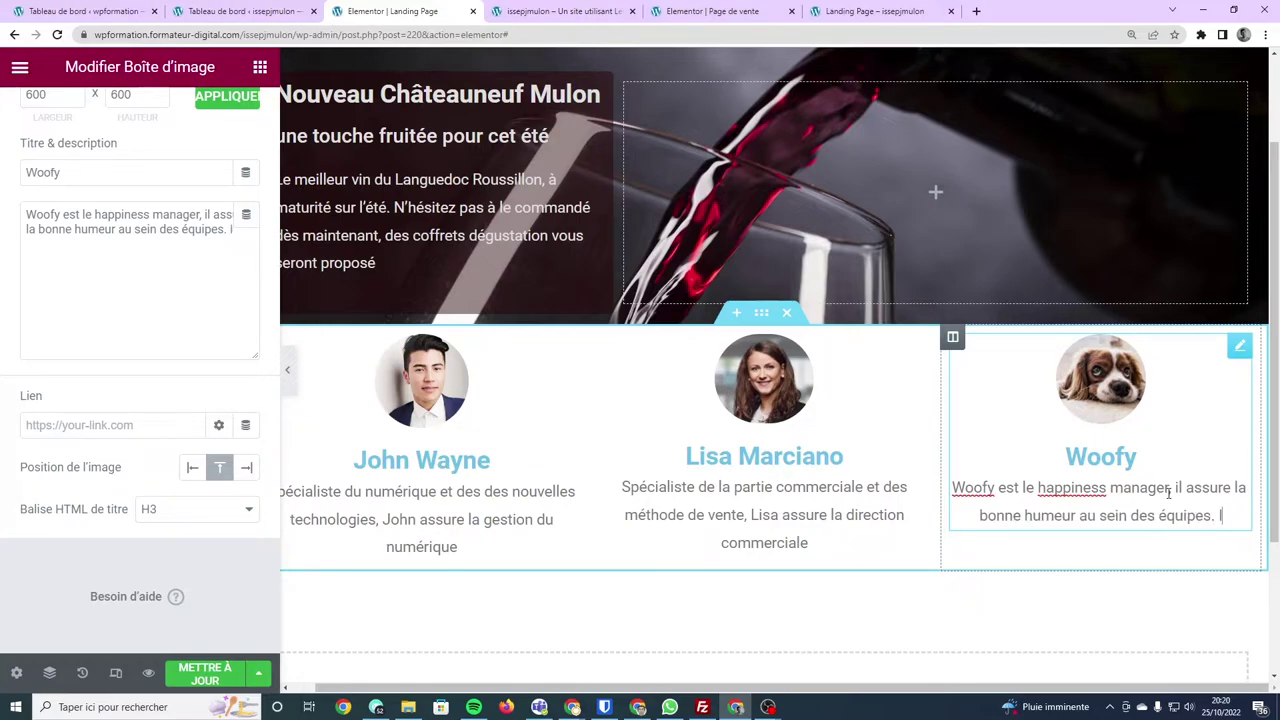
pyautogui.write('l est donc ')
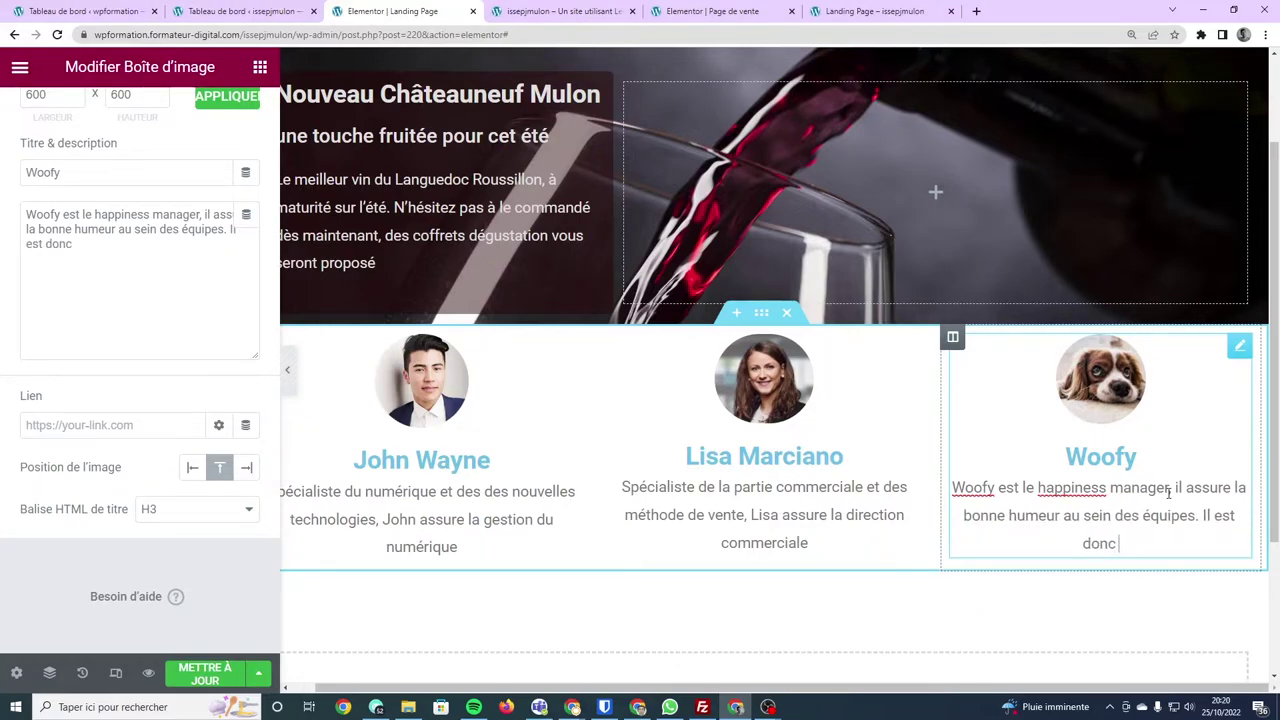
pyautogui.write("le meilleur compagnon de l'entreprise.")
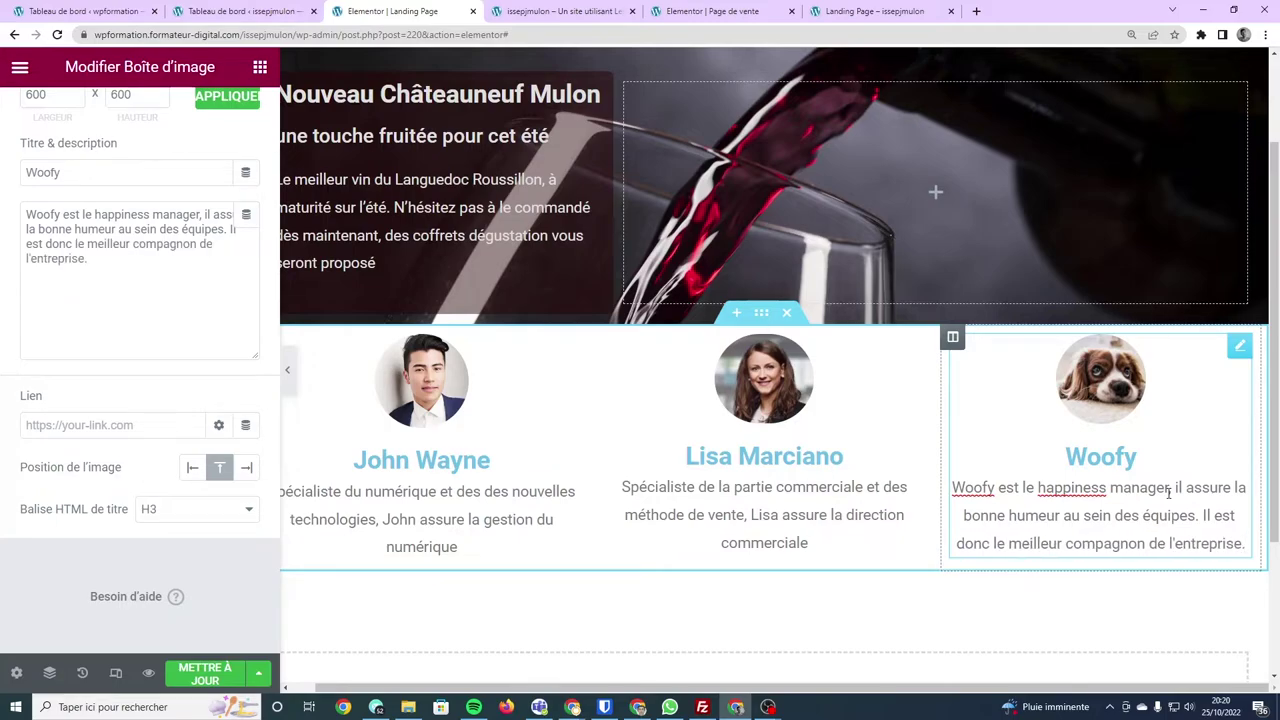
pyautogui.press('BackSpace')
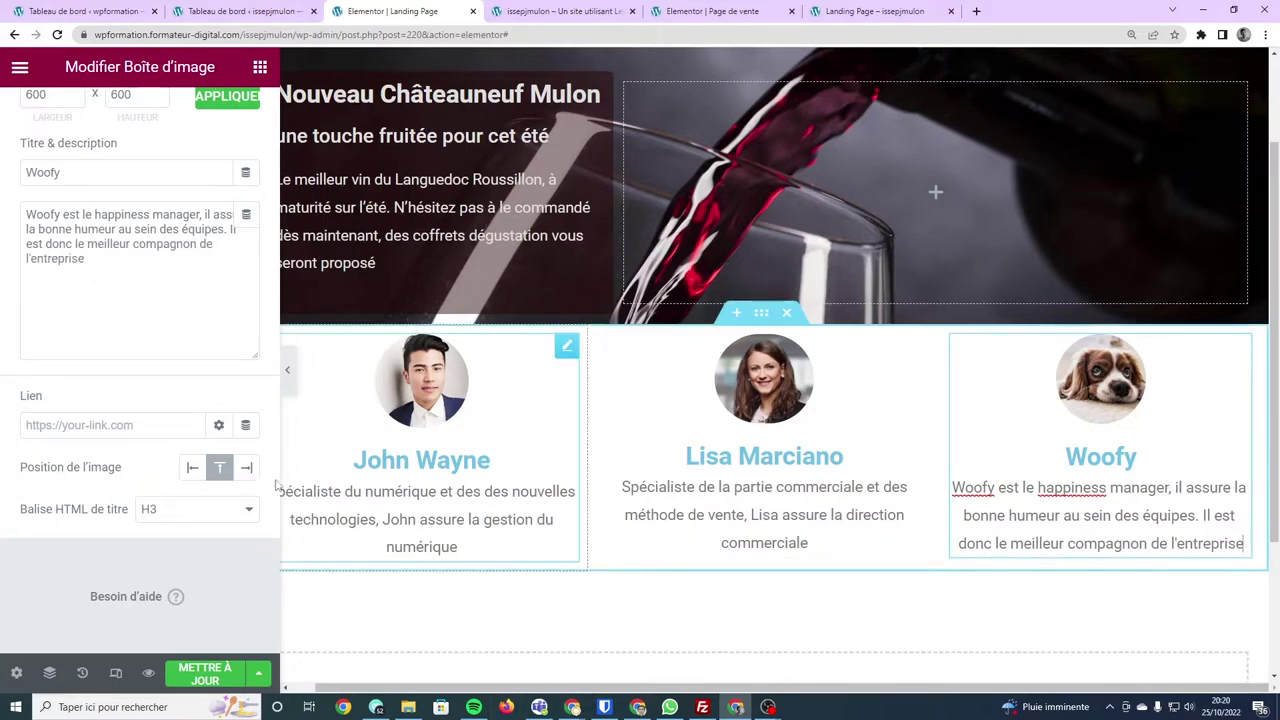
# - Save the page with Mettre à jour and view the landing page preview
pyautogui.click(197, 680)
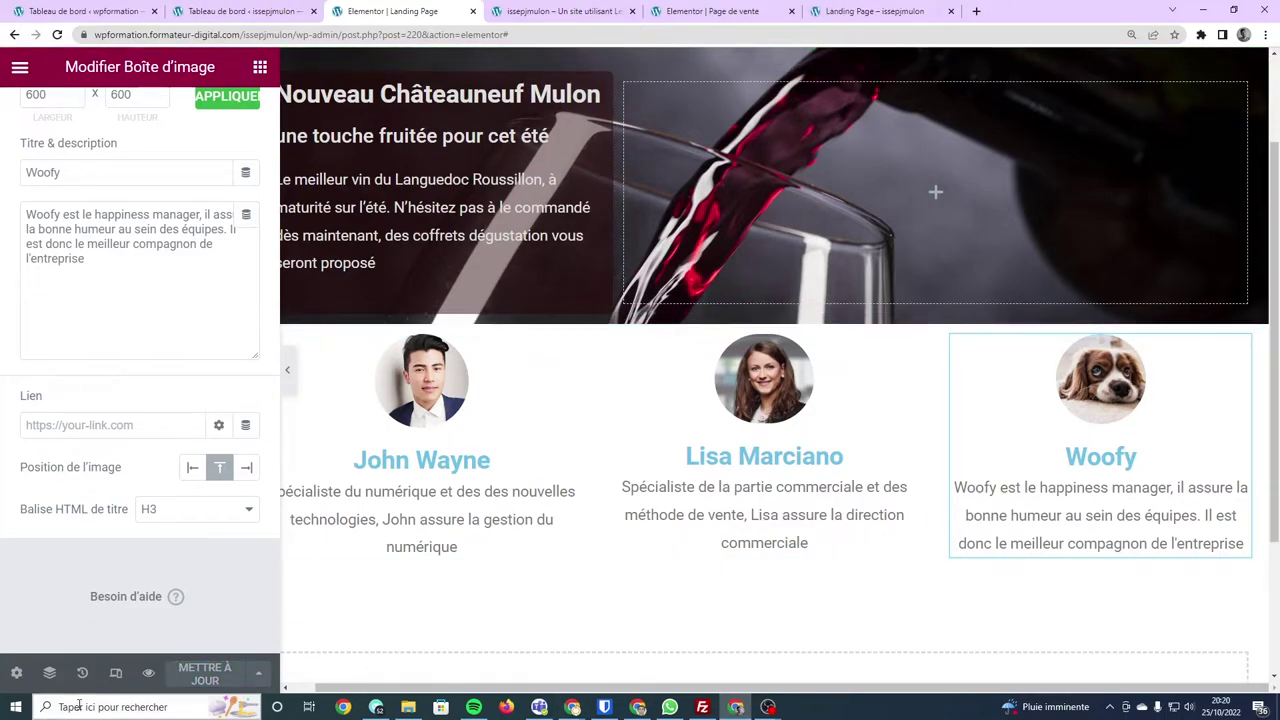
pyautogui.click(146, 675)
pyautogui.scroll(-1, 456, 613)
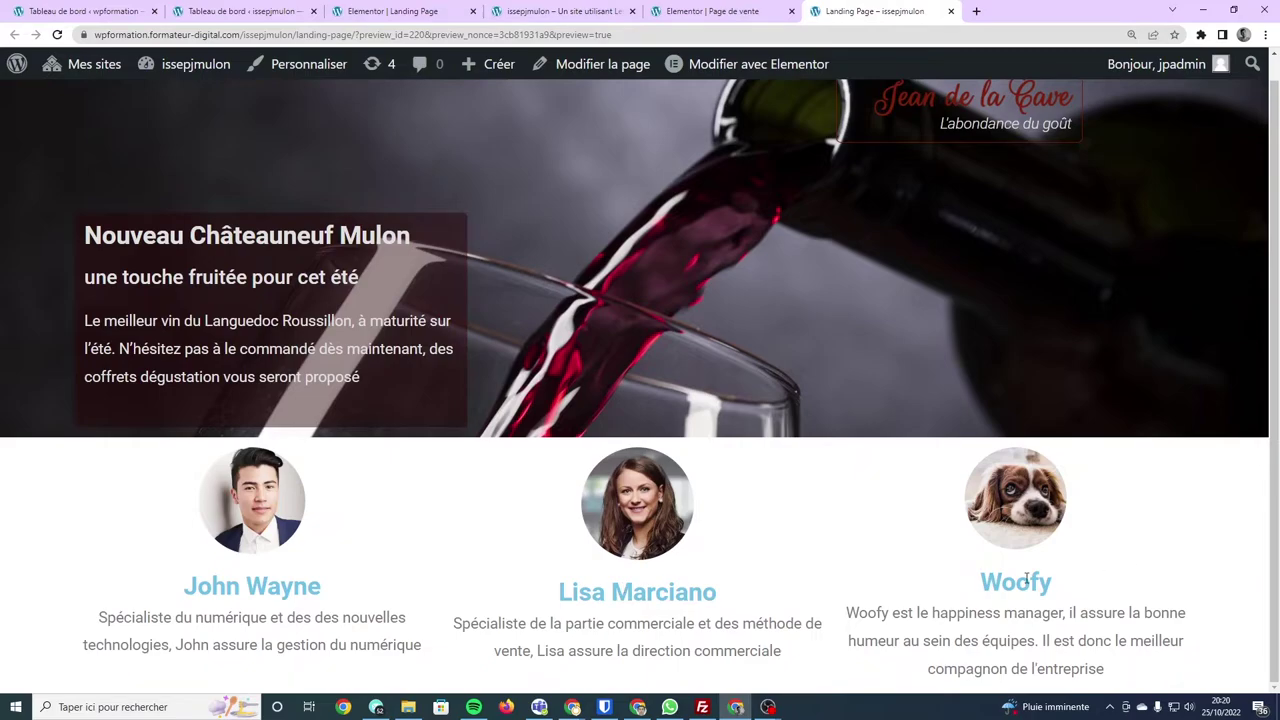
# - Check the second and third team cards' text in the preview, then return to the Landing Page editor
pyautogui.moveTo(1026, 580)
pyautogui.mouseDown()
pyautogui.moveTo(445, 592)
pyautogui.moveTo(656, 592)
pyautogui.mouseUp()
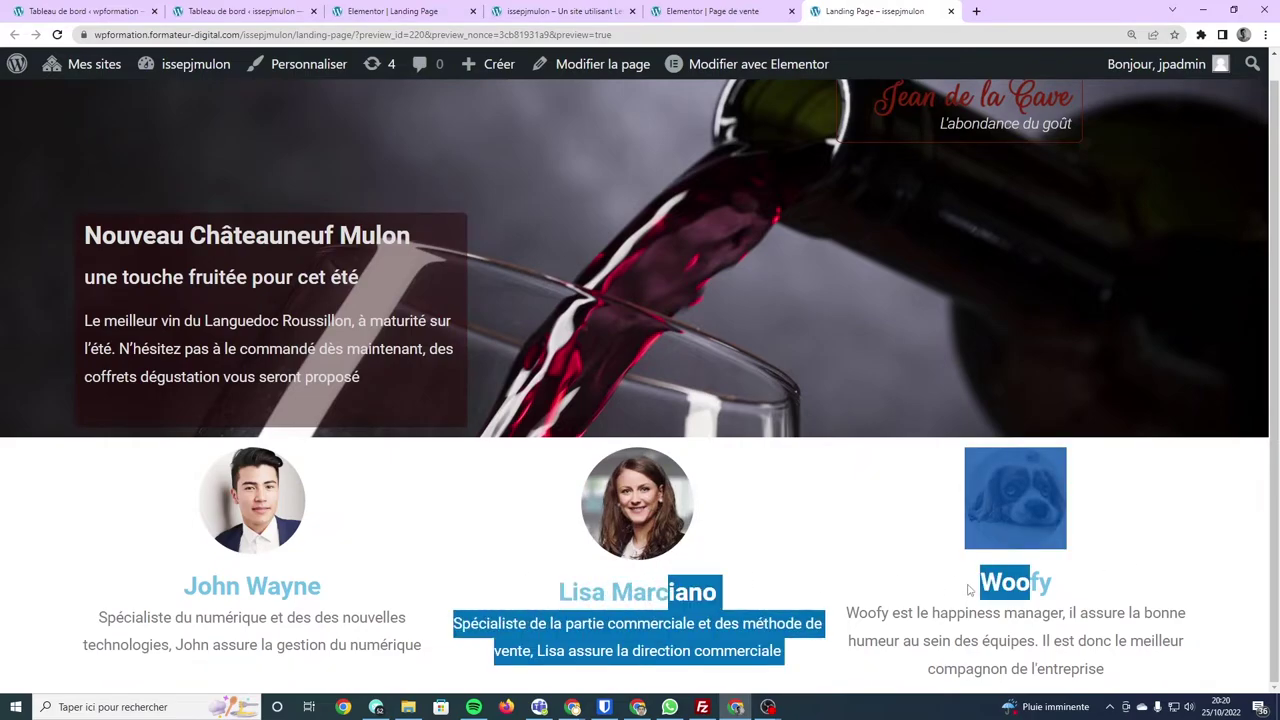
pyautogui.click(507, 546)
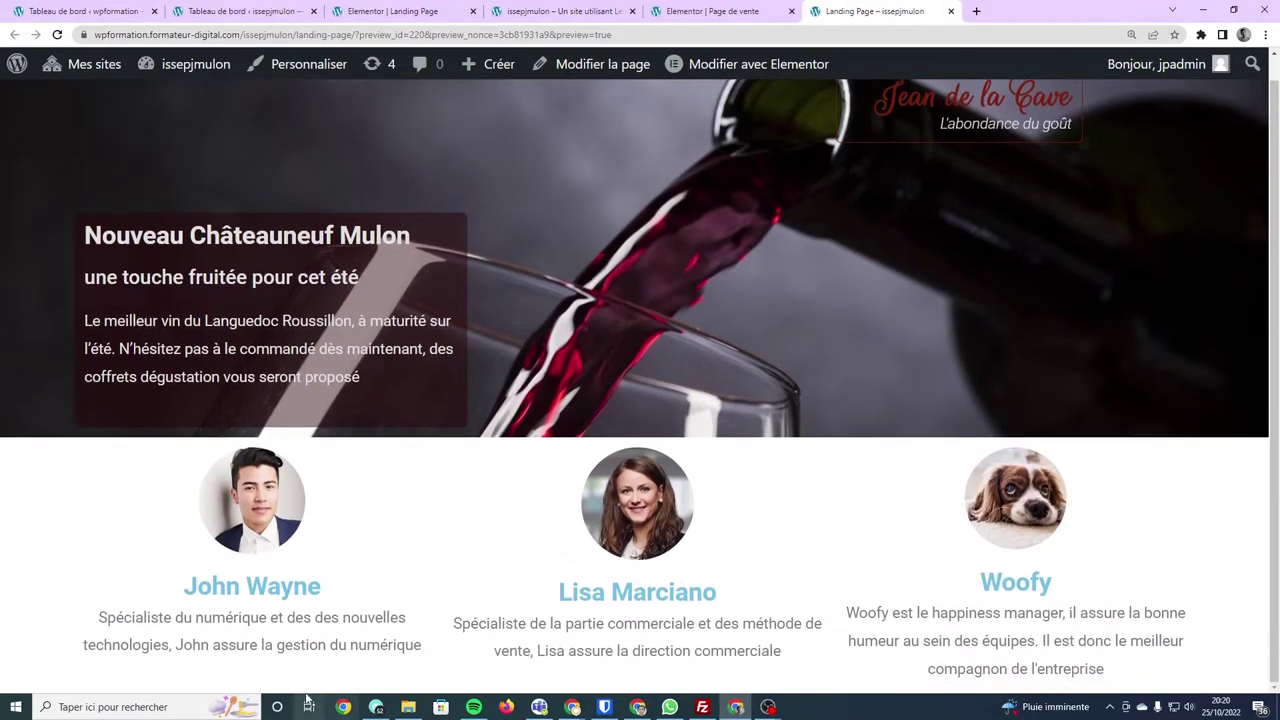
pyautogui.click(712, 11)
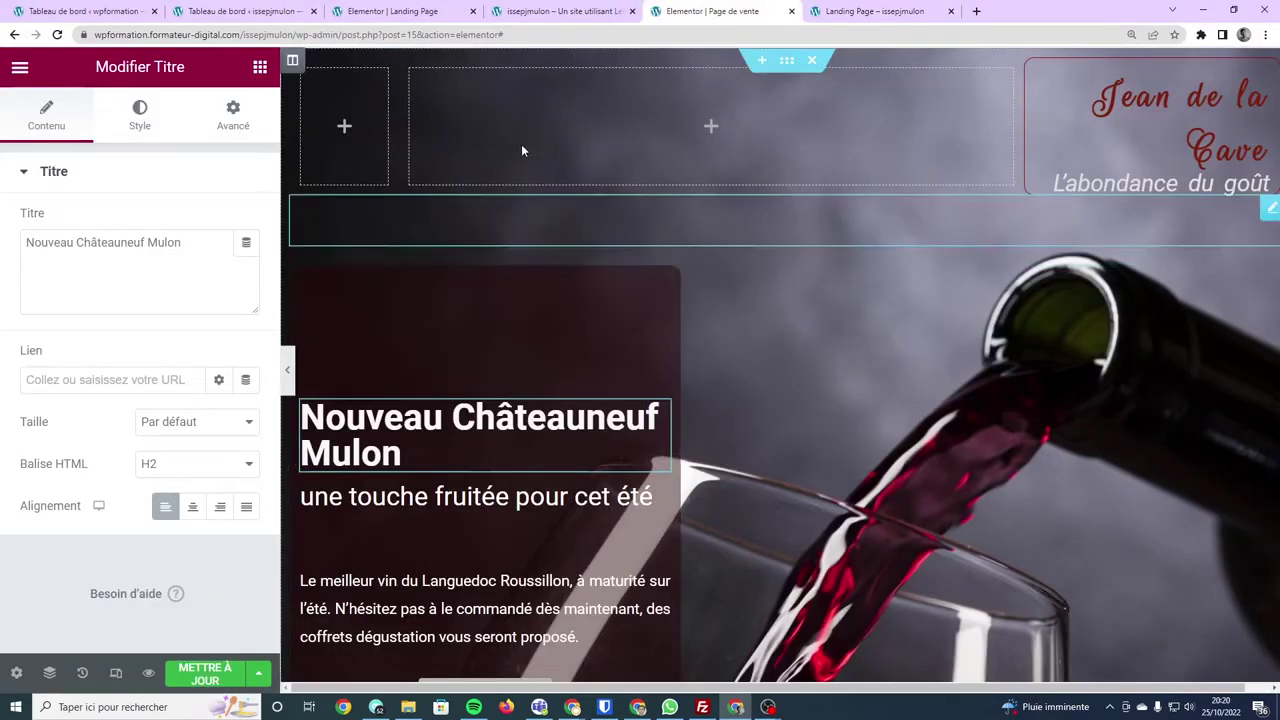
pyautogui.click(560, 11)
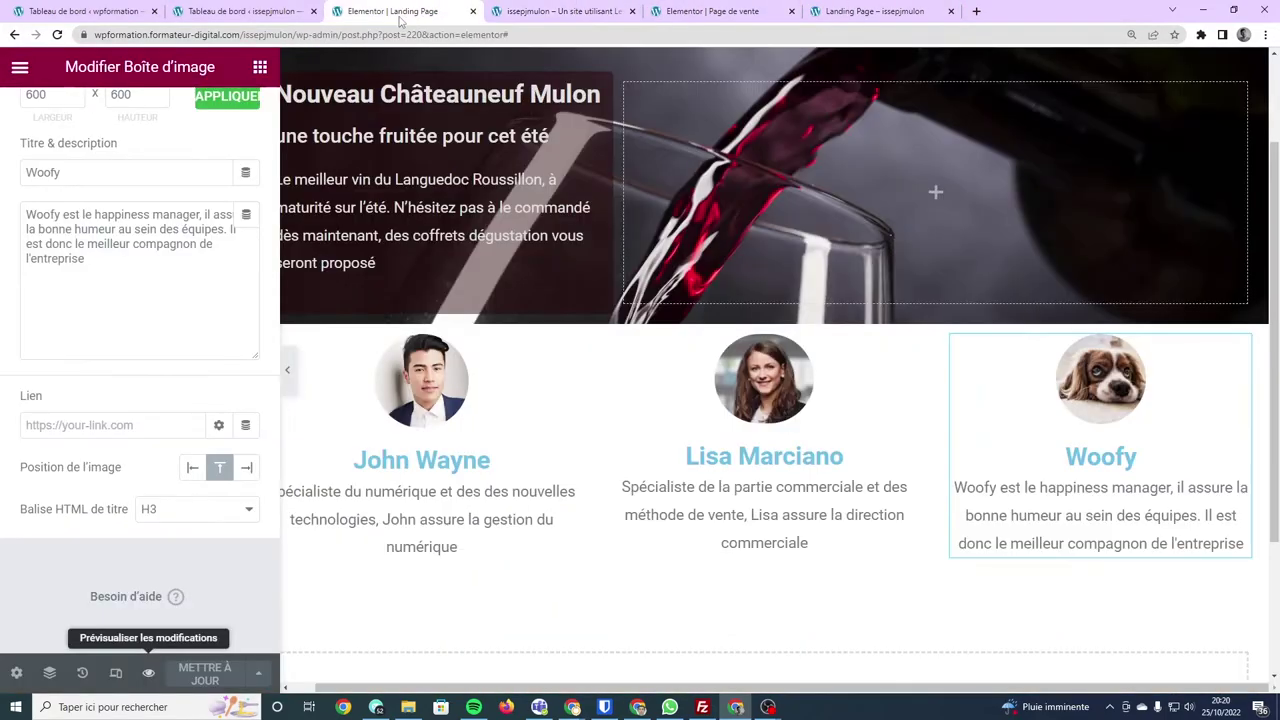
pyautogui.click(392, 11)
pyautogui.scroll(-2, 688, 330)
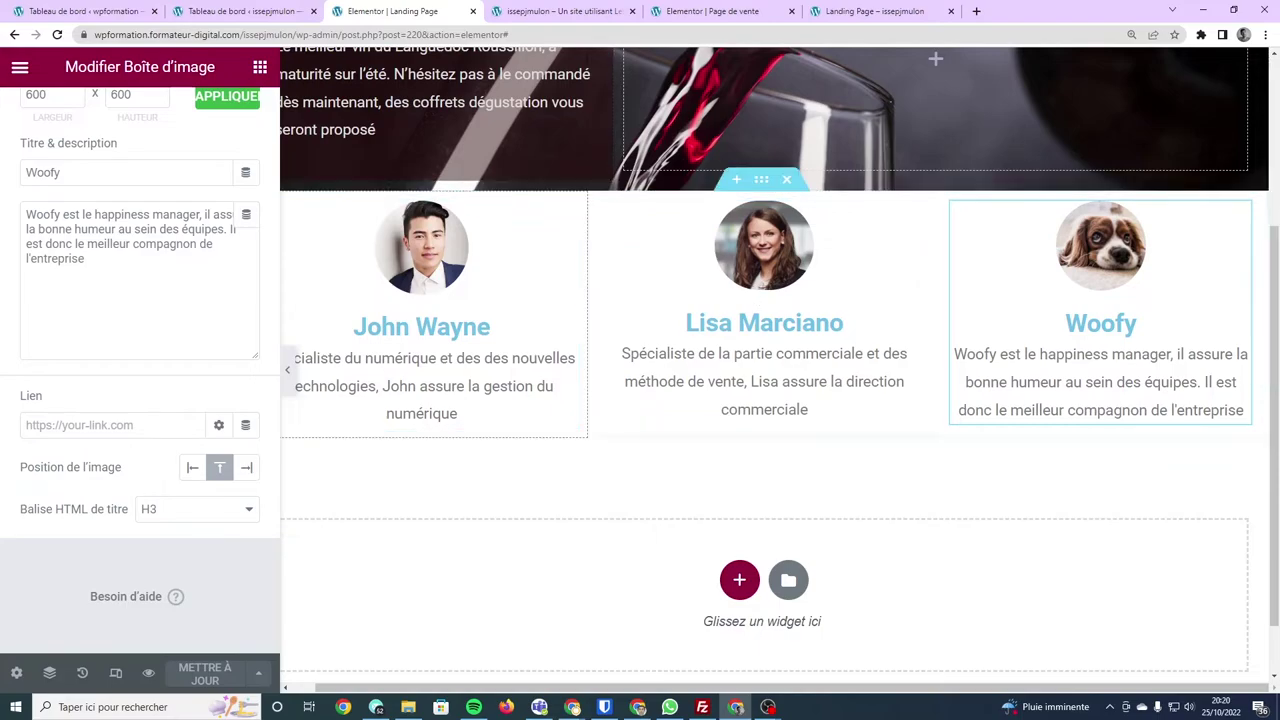
# - Open the first team card's Style > Contenu settings, keeping its text centred
pyautogui.click(466, 327)
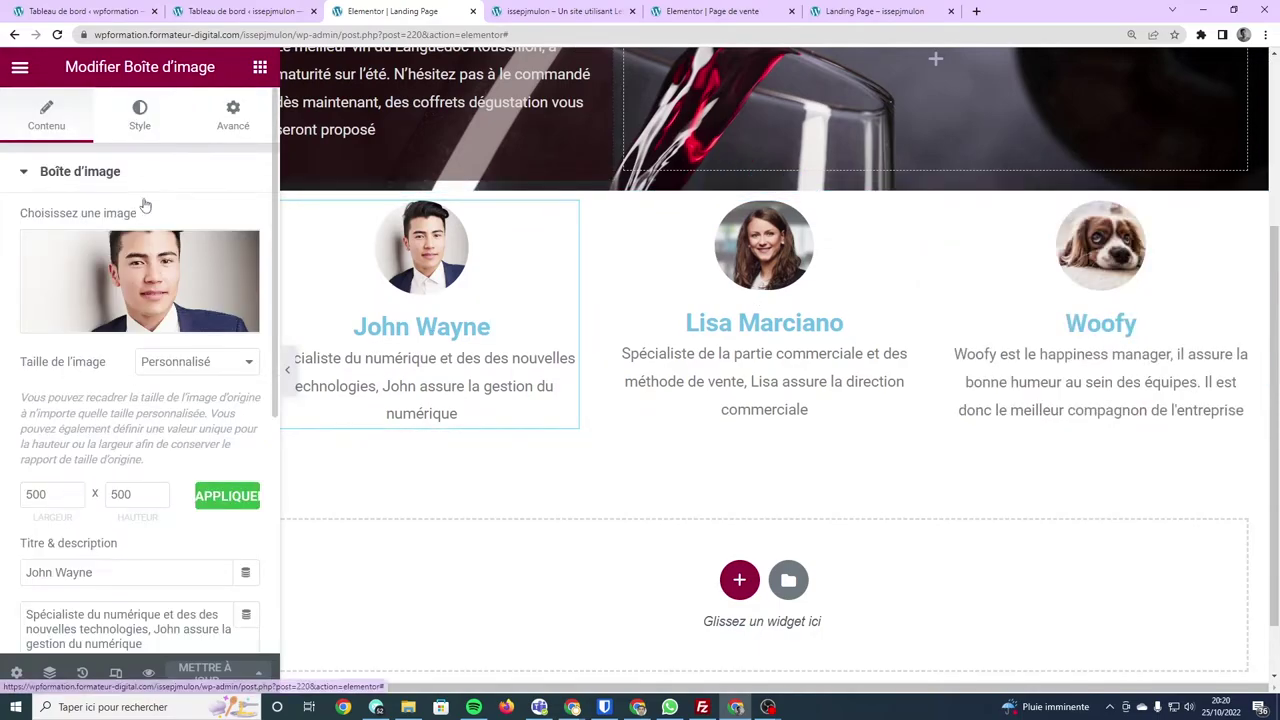
pyautogui.click(130, 120)
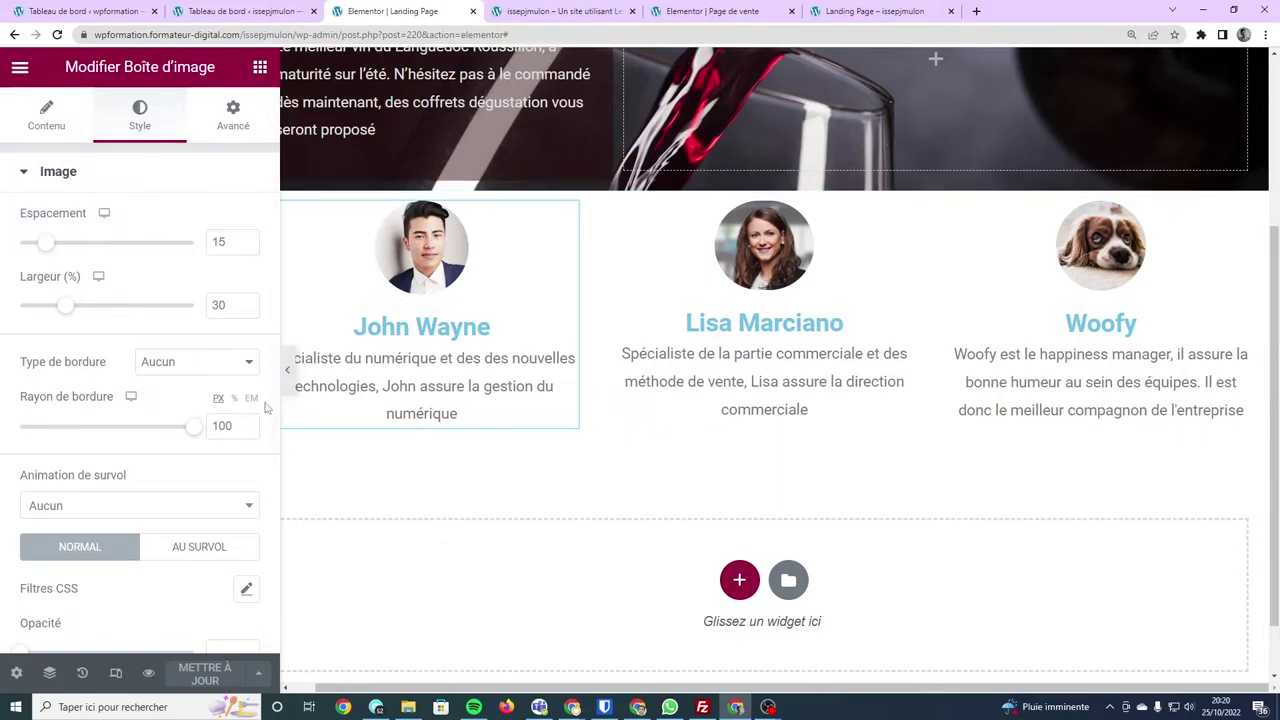
pyautogui.scroll(-2, 183, 418)
pyautogui.scroll(2, 183, 418)
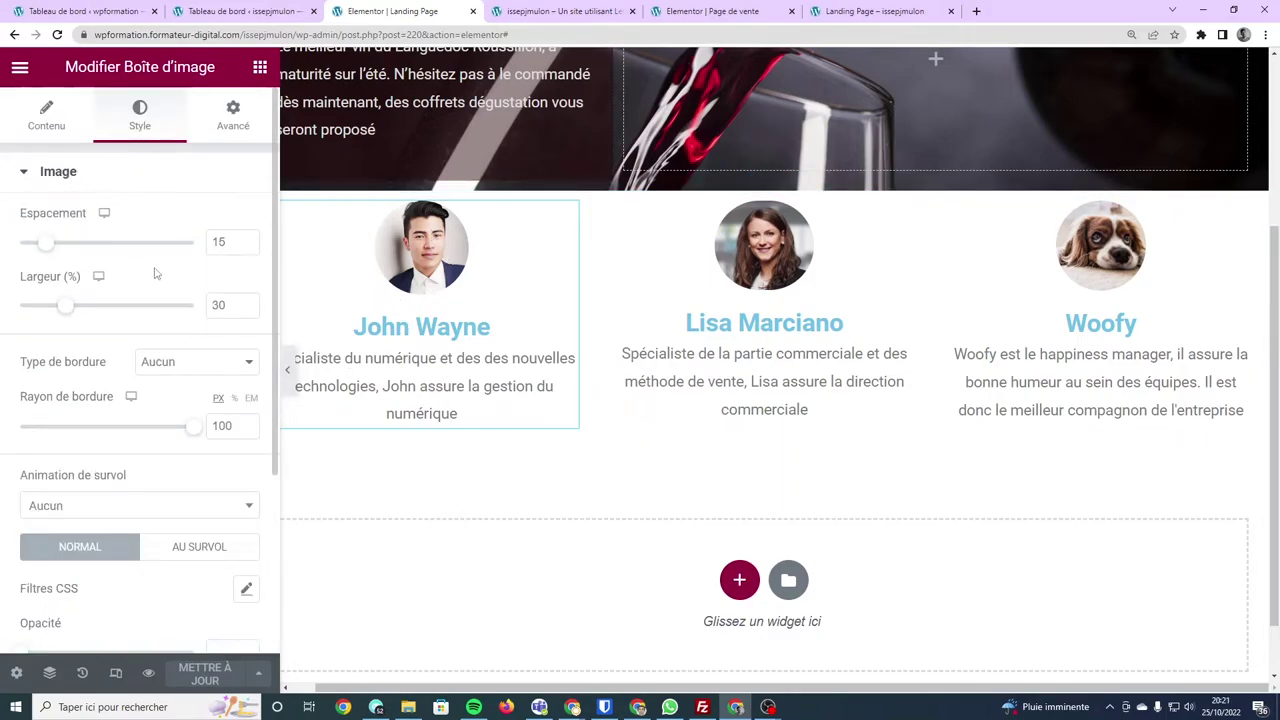
pyautogui.scroll(-2, 142, 363)
pyautogui.scroll(2, 84, 498)
pyautogui.click(58, 180)
pyautogui.click(83, 178)
pyautogui.click(80, 178)
pyautogui.click(85, 215)
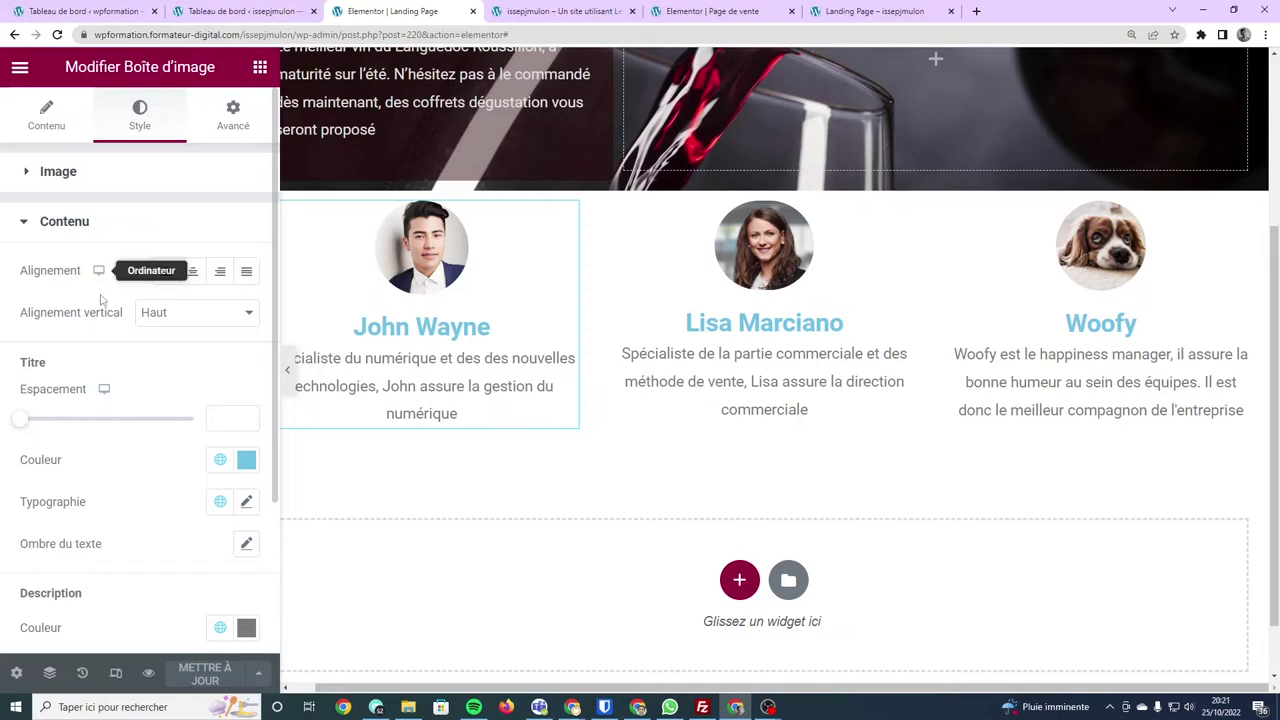
pyautogui.click(251, 277)
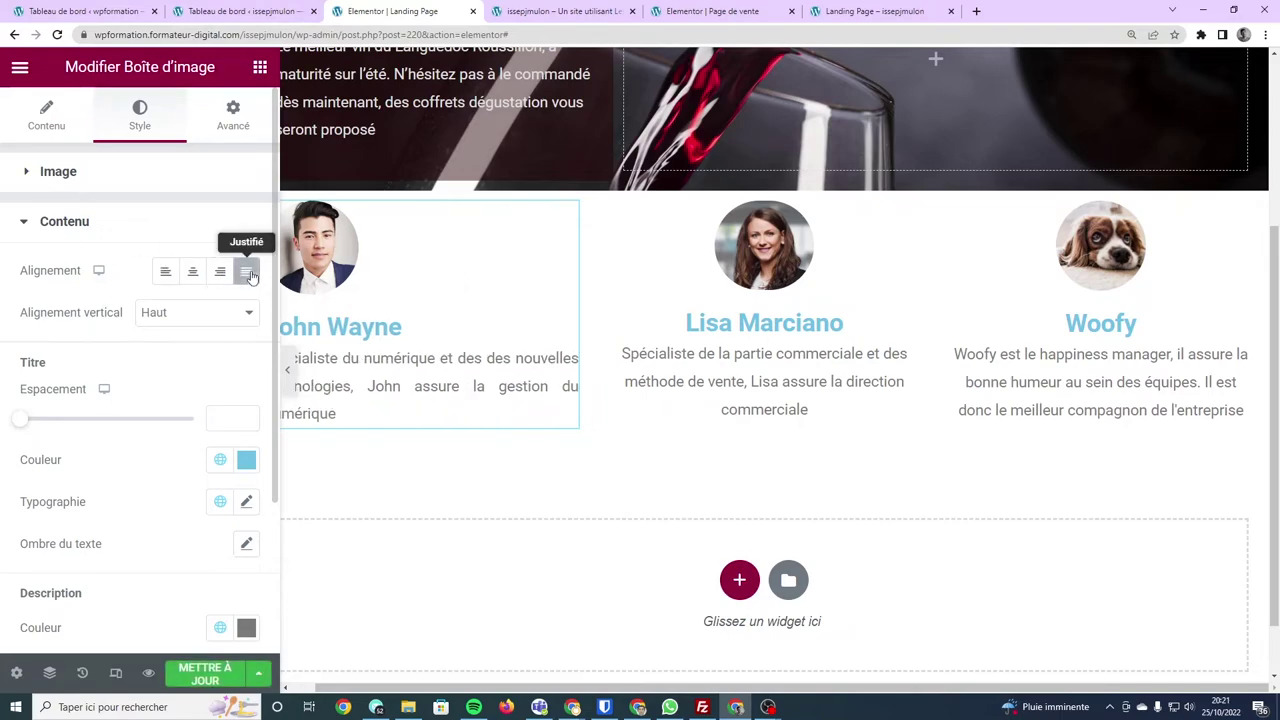
pyautogui.click(190, 272)
pyautogui.scroll(-2, 167, 435)
pyautogui.scroll(2, 167, 435)
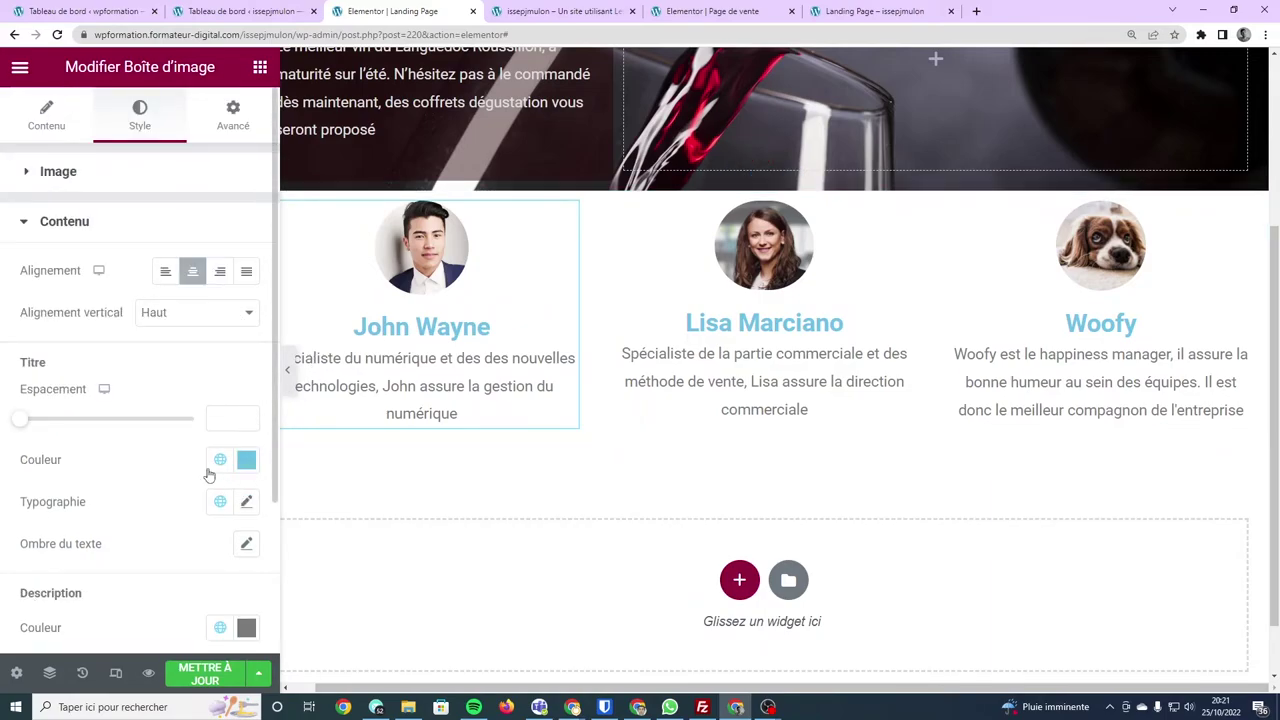
# - Set the title colour to the global Bordeaux principal, select the second card's style, and save
pyautogui.click(221, 460)
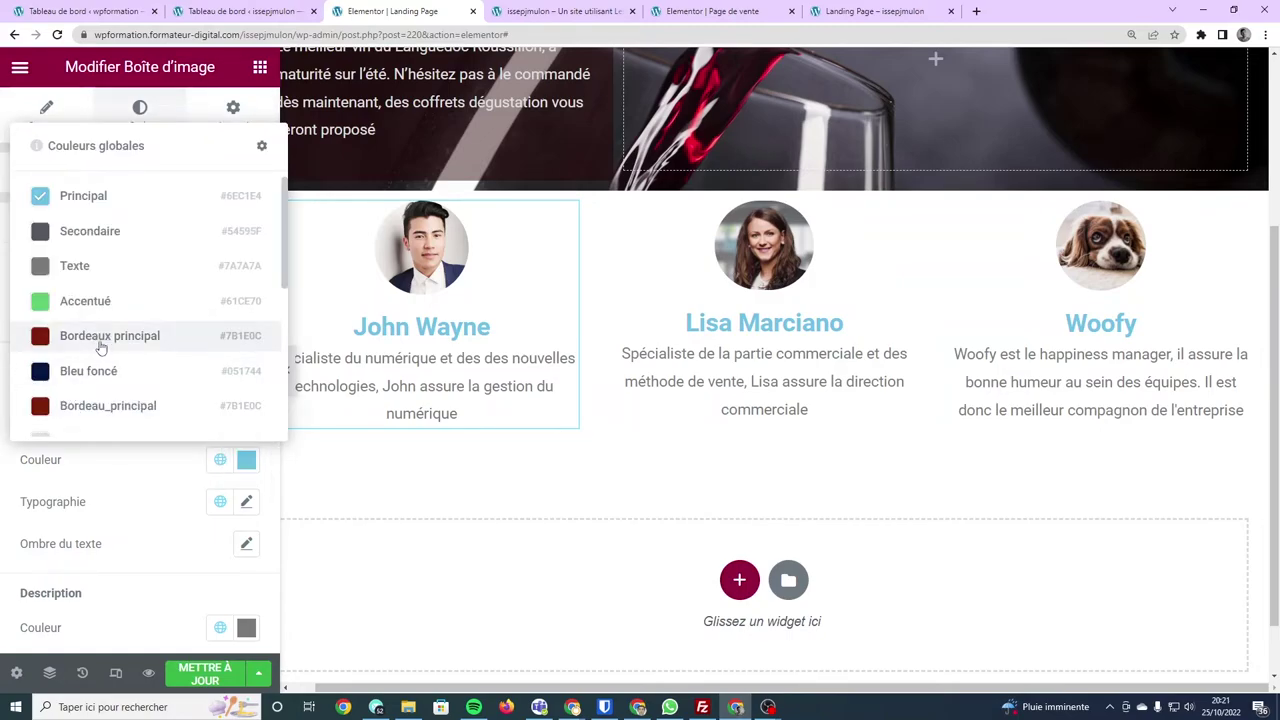
pyautogui.click(92, 406)
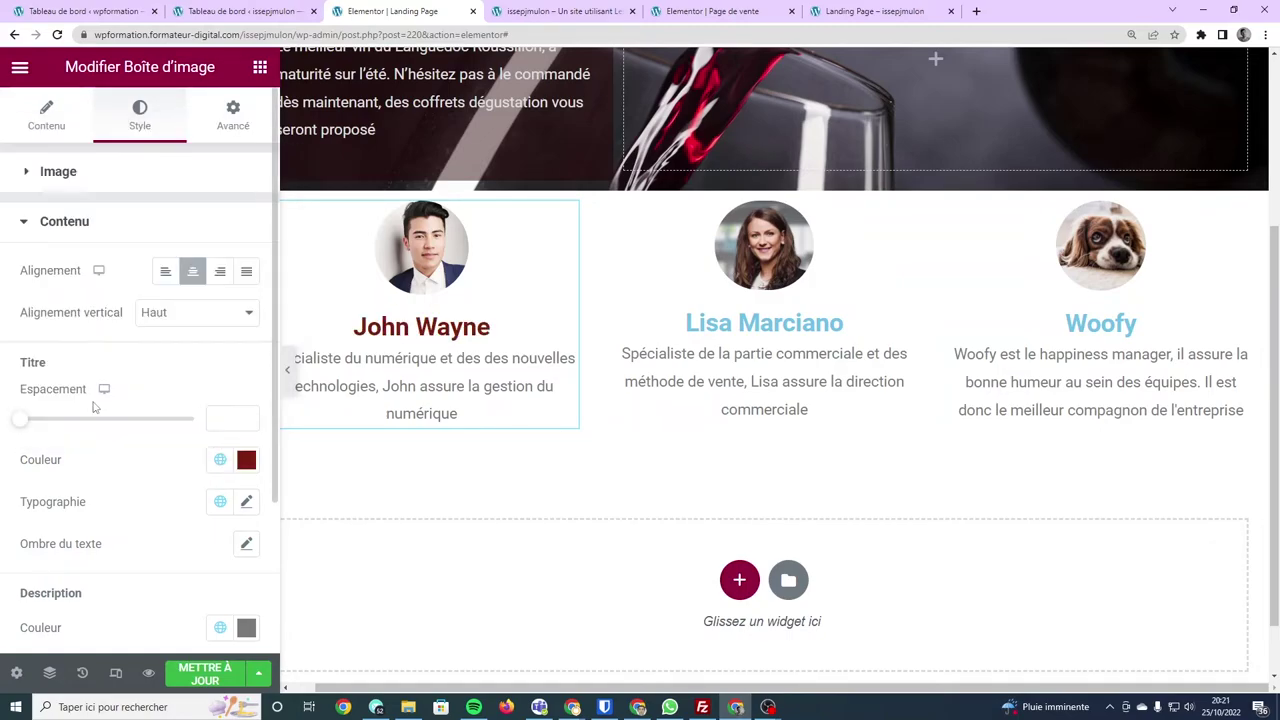
pyautogui.click(698, 320)
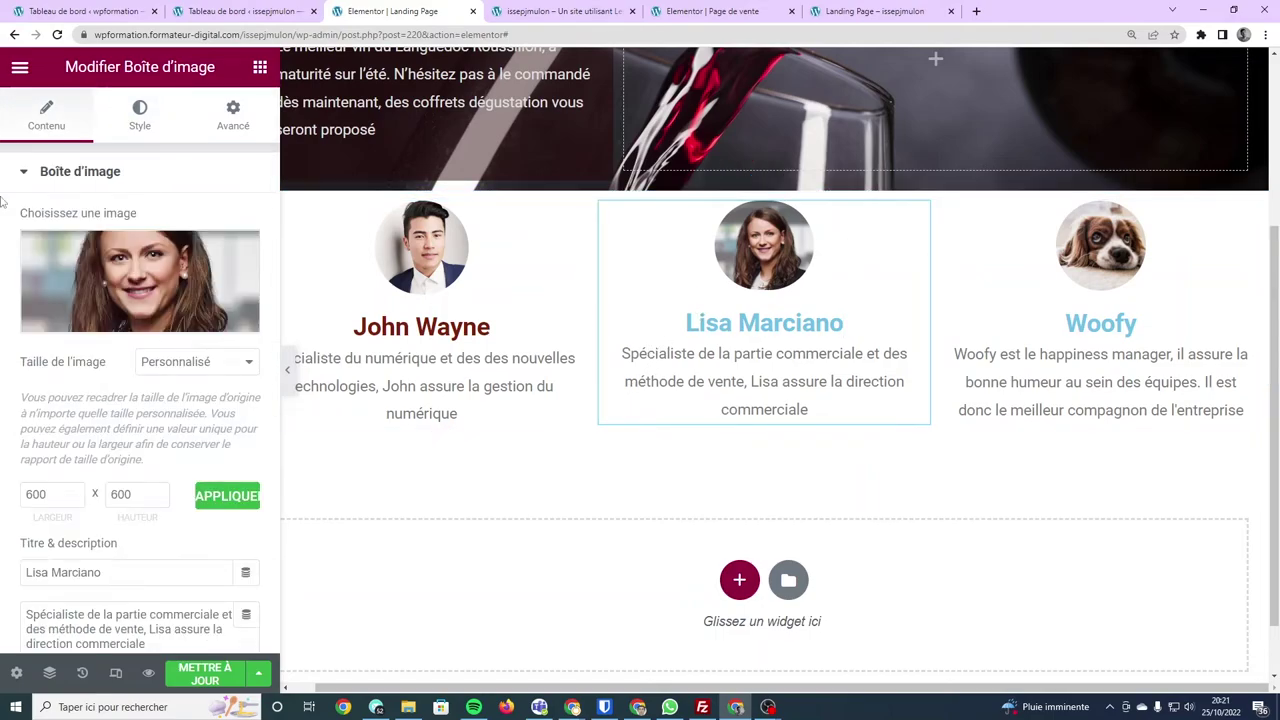
pyautogui.click(140, 115)
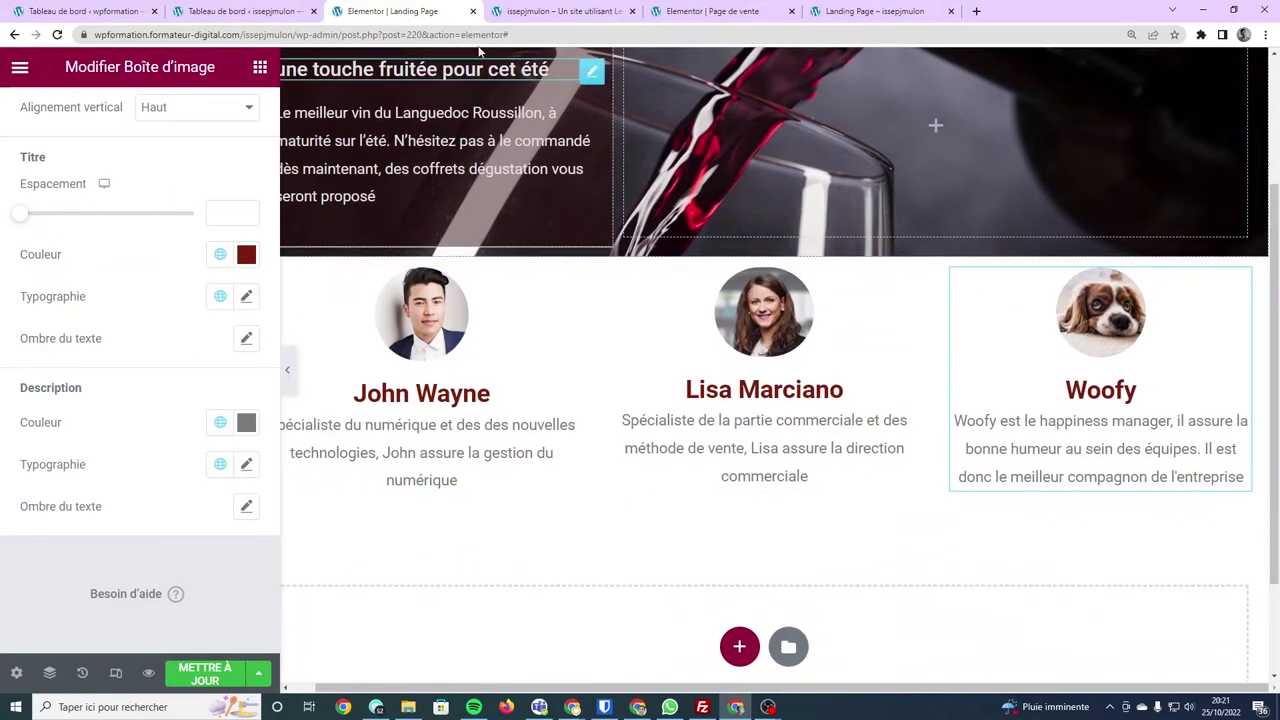
pyautogui.click(176, 680)
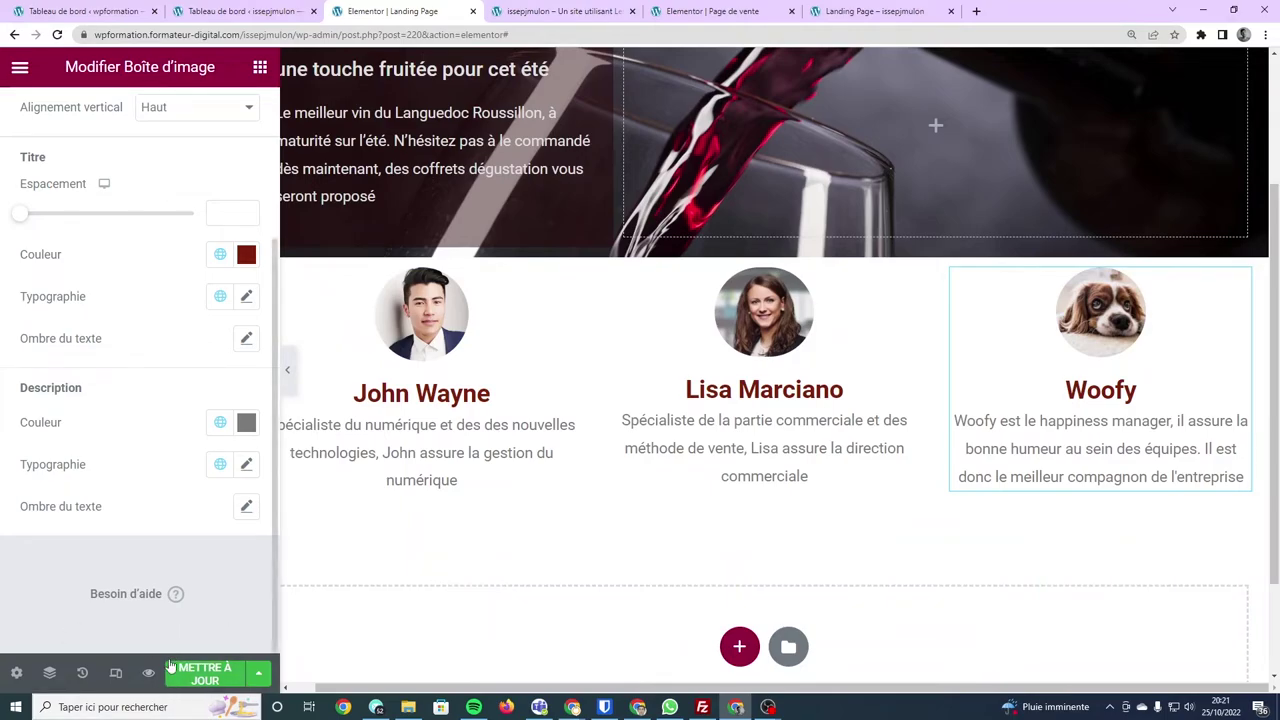
# - Scroll the sales page preview through the Bordelais vineyard and 'Notre charge d'engagement' sections
pyautogui.click(519, 14)
pyautogui.scroll(-4, 624, 510)
pyautogui.scroll(-2, 624, 510)
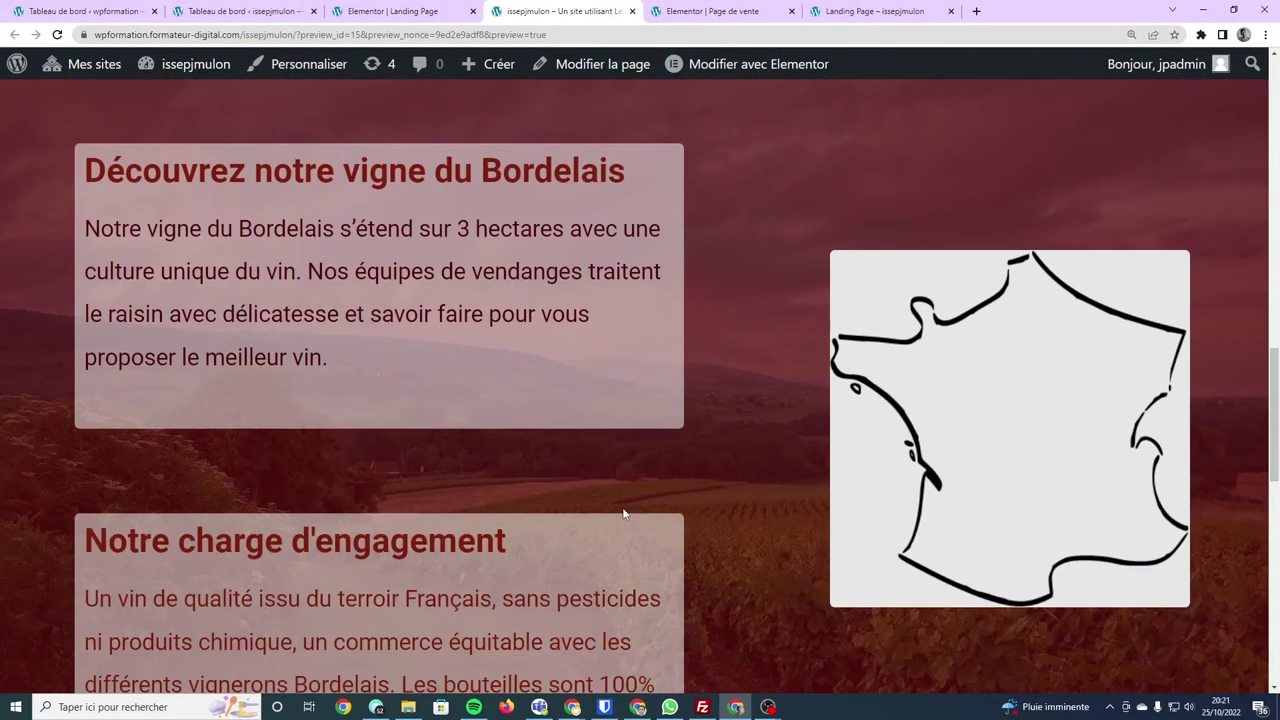
pyautogui.scroll(-2, 624, 505)
pyautogui.scroll(1, 627, 507)
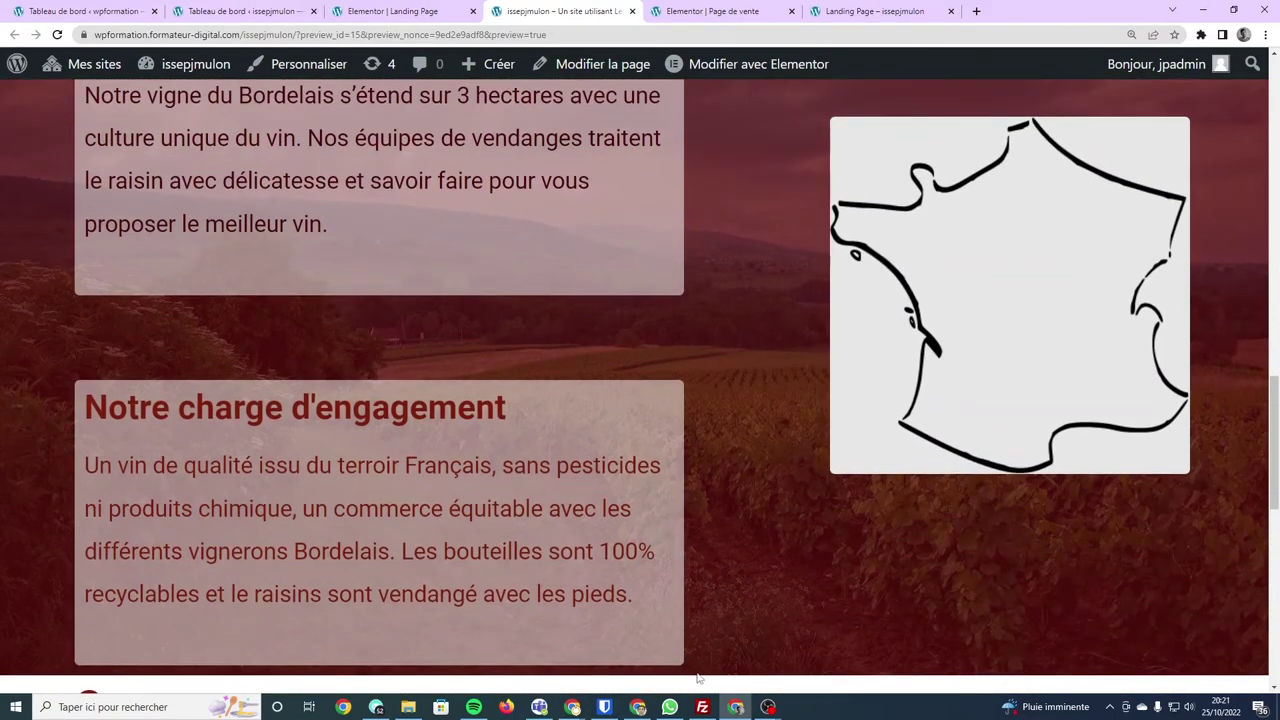
pyautogui.scroll(1, 725, 505)
pyautogui.scroll(1, 714, 492)
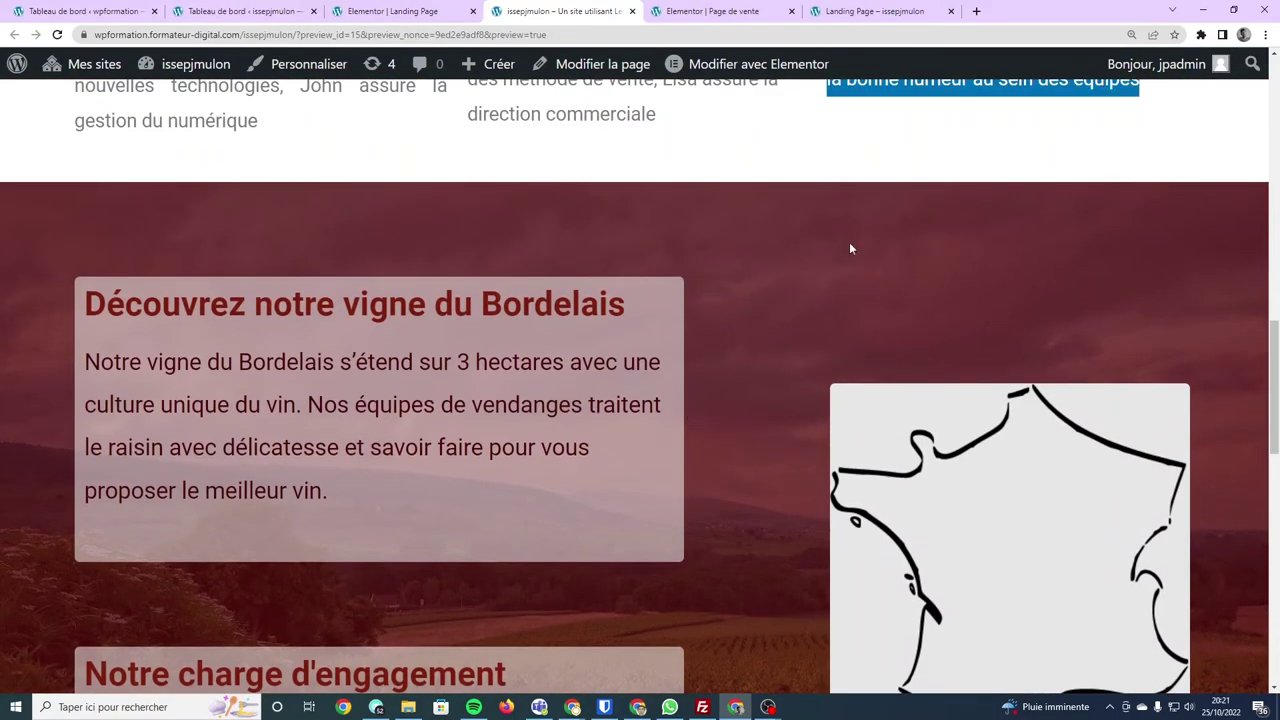
pyautogui.scroll(2, 849, 250)
pyautogui.scroll(-3, 843, 302)
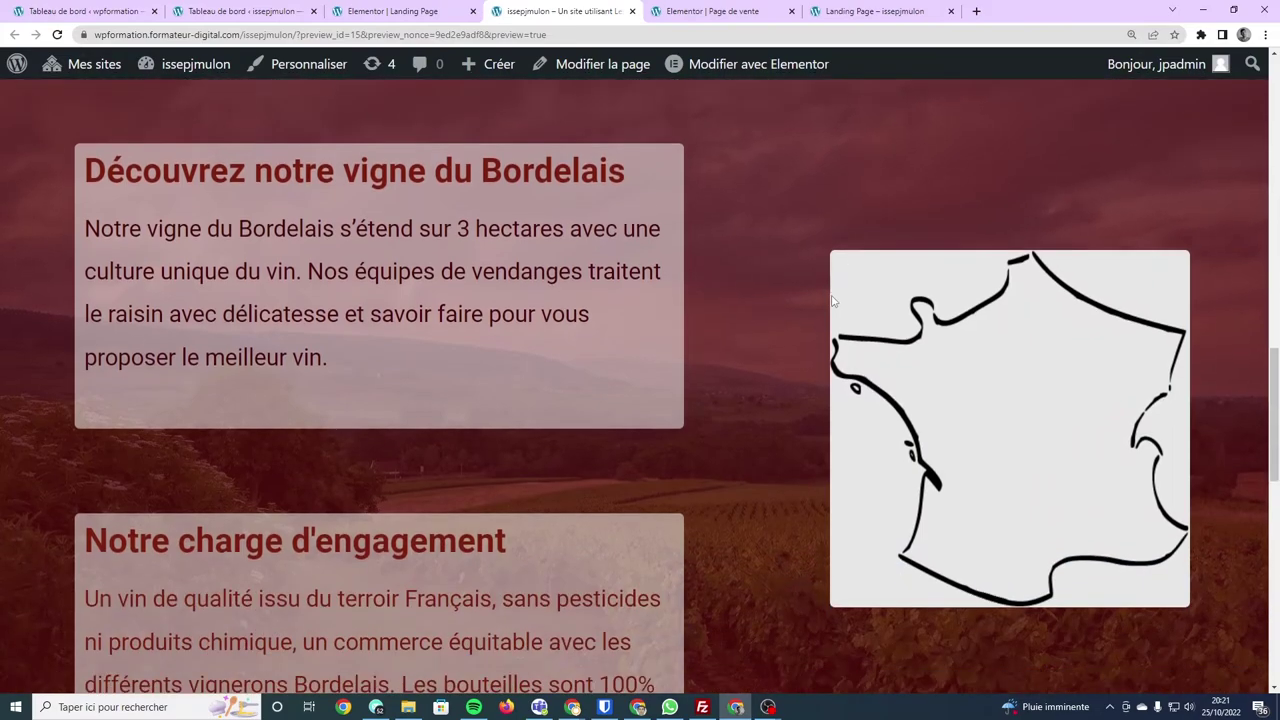